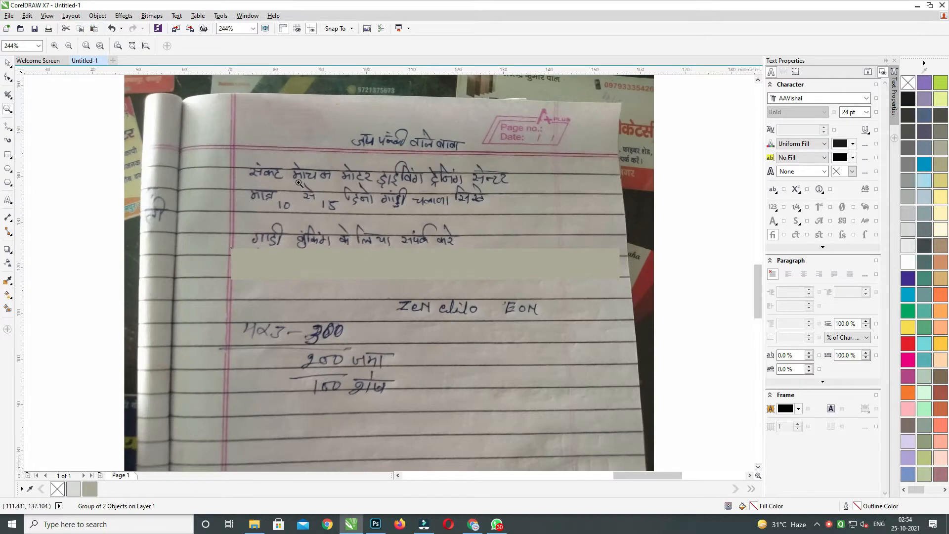
Delete the handwritten notebook photo and move the Hindi text block above the red car
right_click(378, 201)
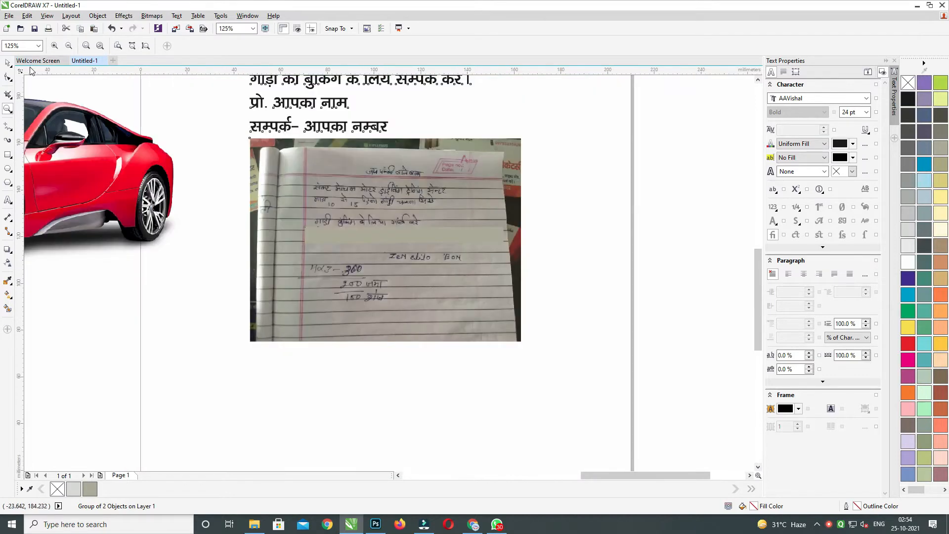
left_click(271, 174)
right_click(398, 208)
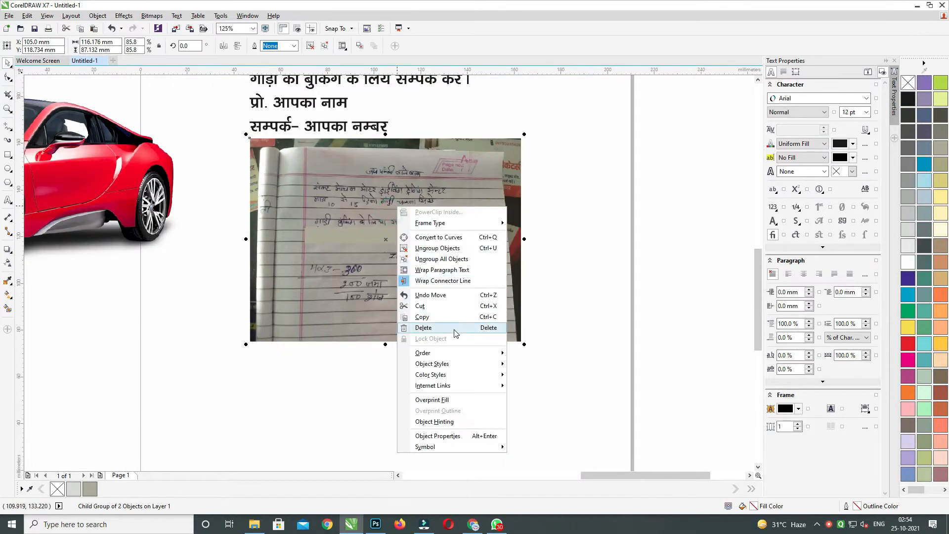
left_click(424, 328)
scroll(385, 185, "up", 5)
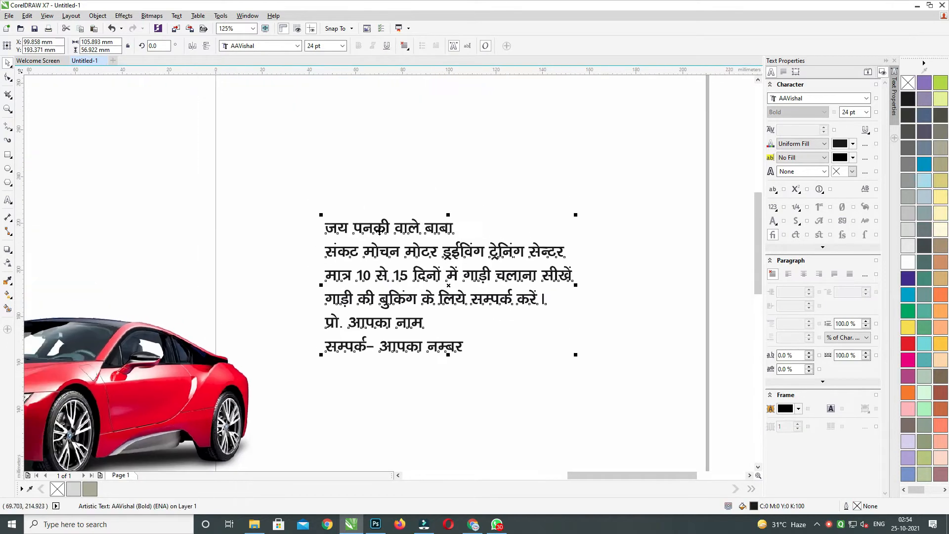
scroll(389, 229, "down", 1)
left_click_drag(399, 229, 259, 187)
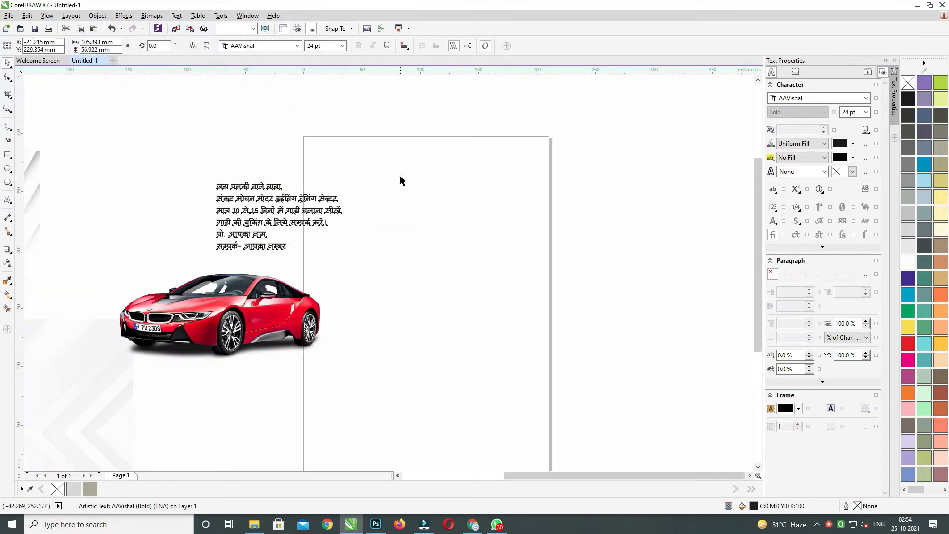
Set the document units to inches and the page size to 6 × 3 inches
left_click(399, 175)
left_click(245, 46)
left_click(240, 55)
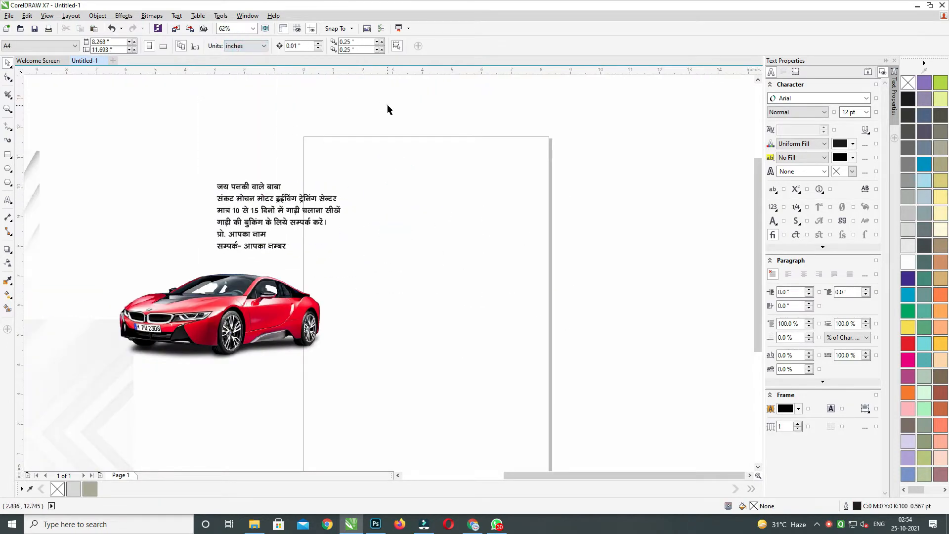
type("6")
key("Tab")
type("4")
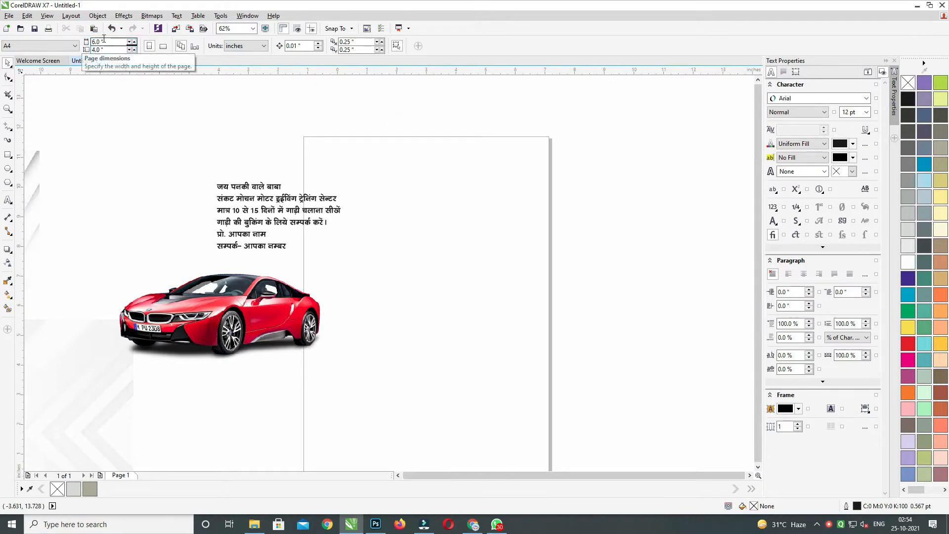
key("Return")
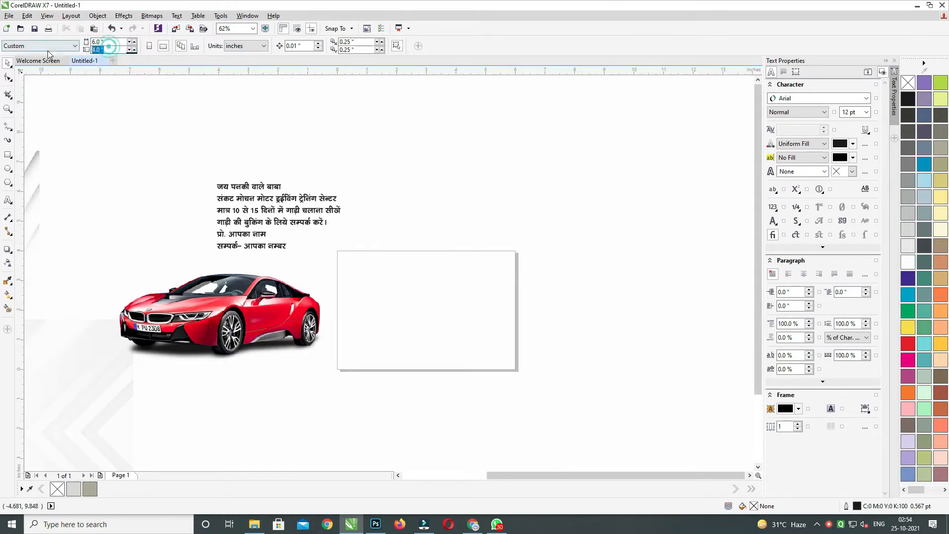
type("3")
key("Return")
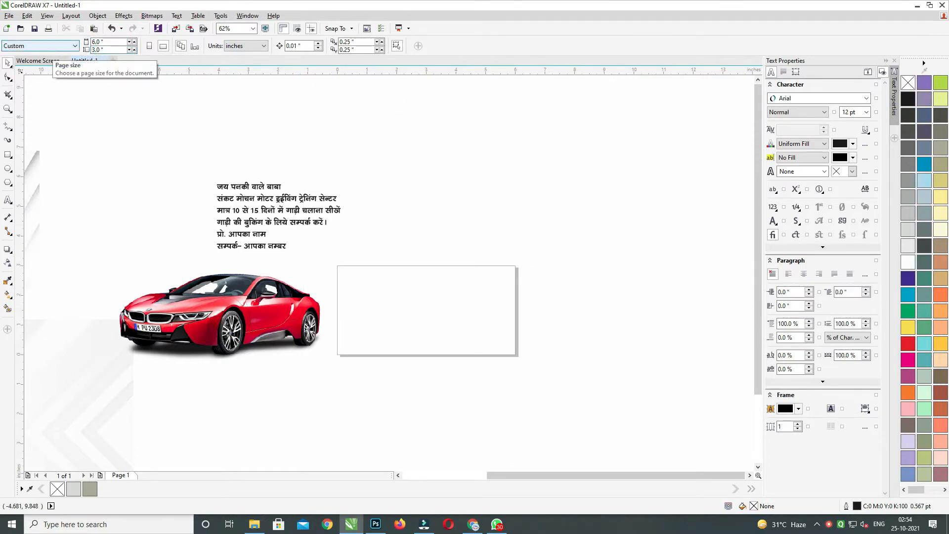
Add a page-sized rectangle and centre the diagonal-striped background over it, stretched to about 6.2 inches wide
double_click(7, 156)
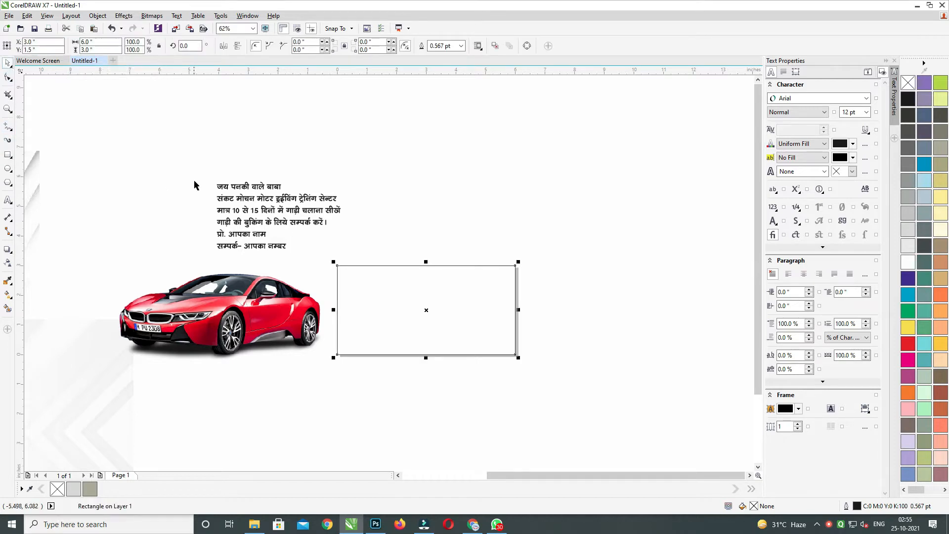
left_click_drag(194, 185, 304, 189)
left_click_drag(85, 200, 523, 158)
left_click_drag(568, 341, 588, 268)
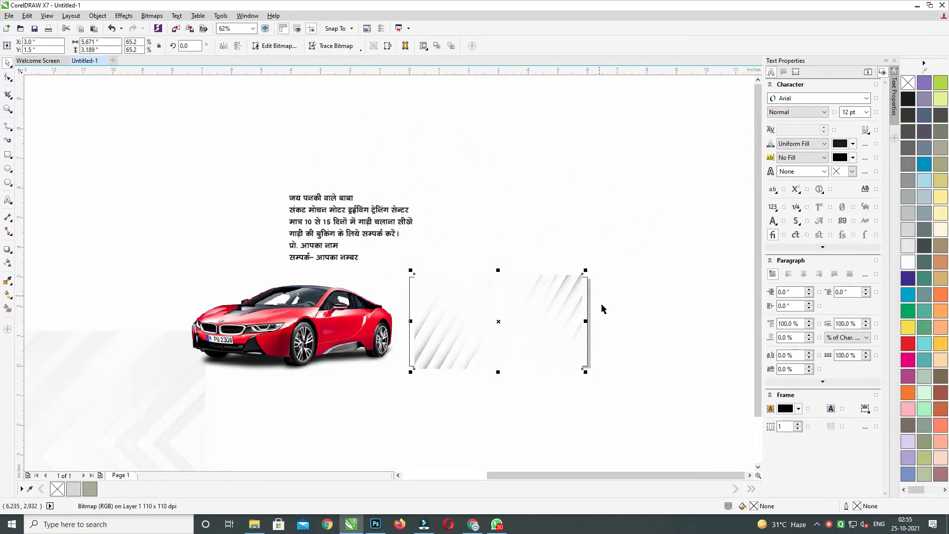
left_click_drag(587, 321, 593, 320)
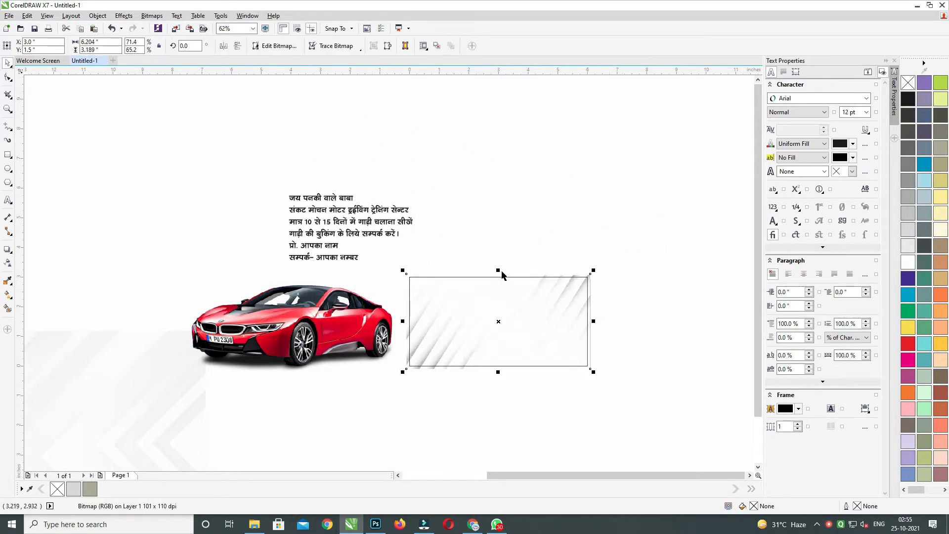
Stretch the striped background to about 3.4 inches high and PowerClip it inside the page rectangle
scroll(558, 277, "down", 2)
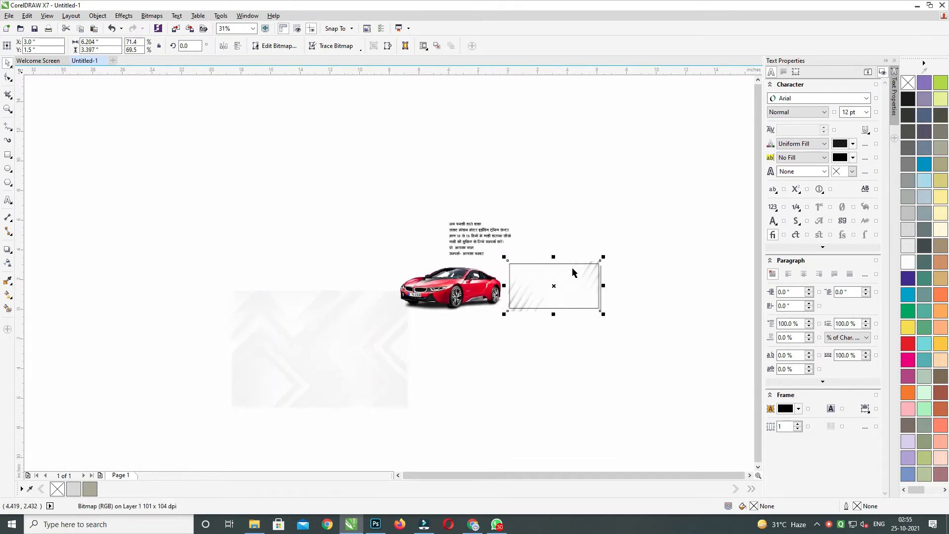
left_click(262, 329)
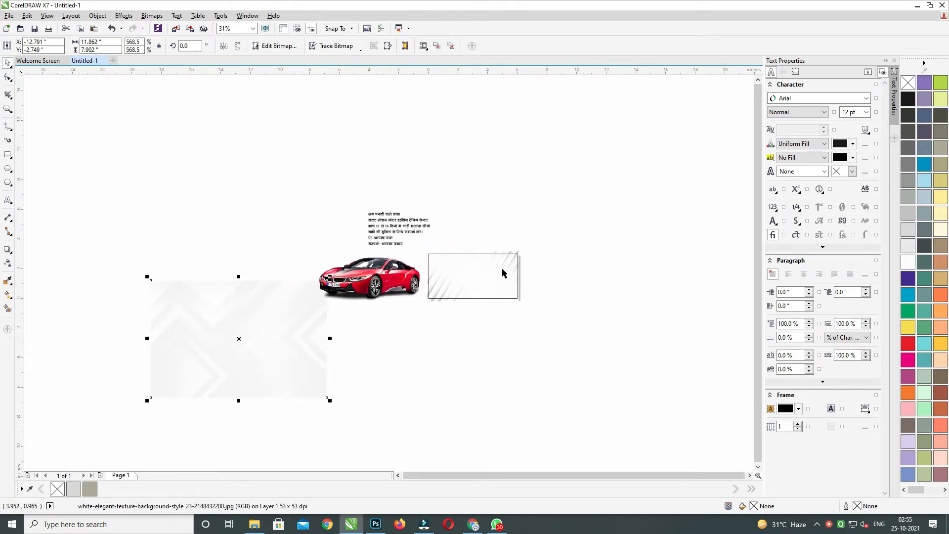
right_click(518, 255)
left_click(498, 263)
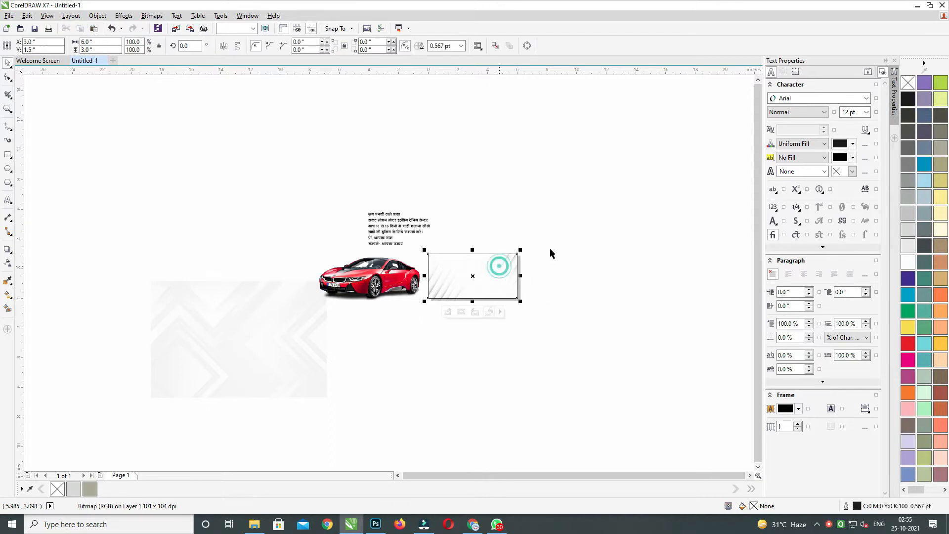
Resize the chevron-patterned background to 6 × 3 inches and centre it over the page rectangle
left_click(149, 366)
left_click(289, 297)
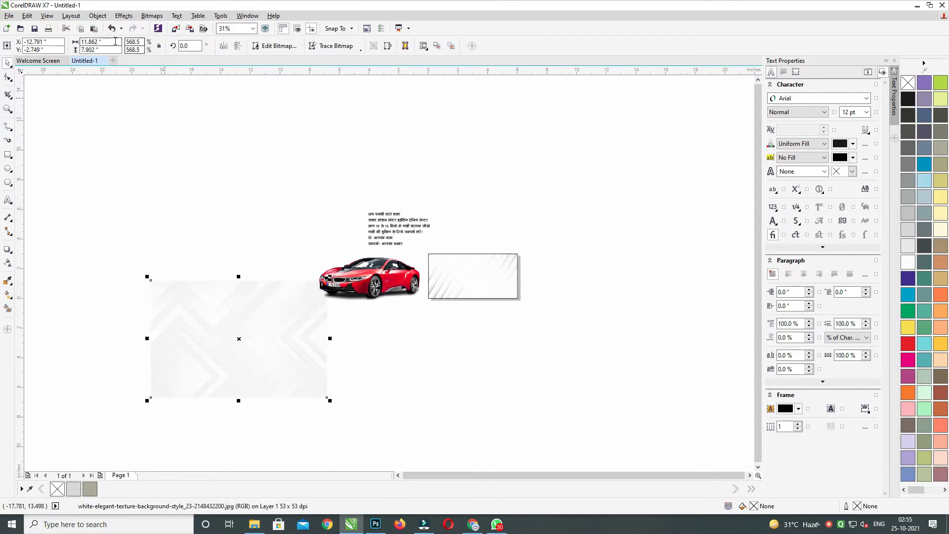
key("Return")
left_click_drag(238, 334, 476, 297)
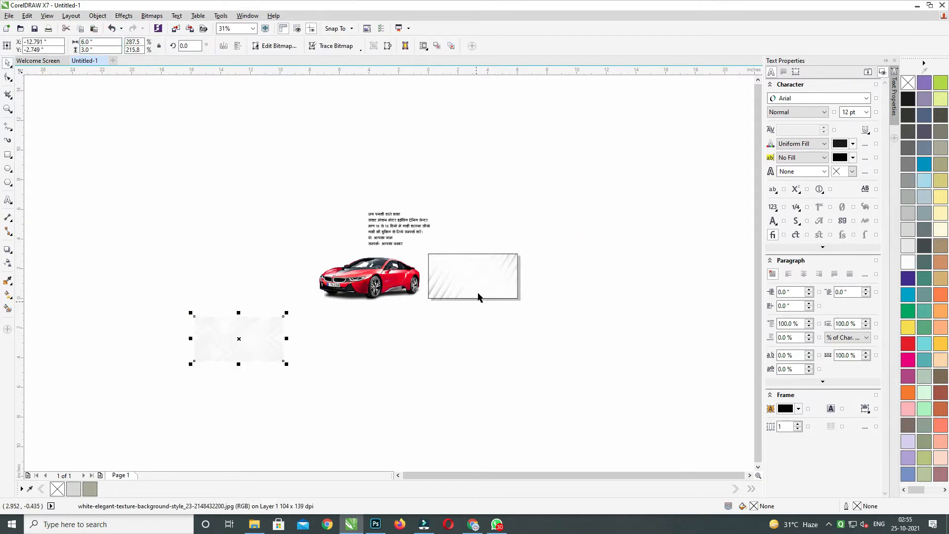
key("shift+F2")
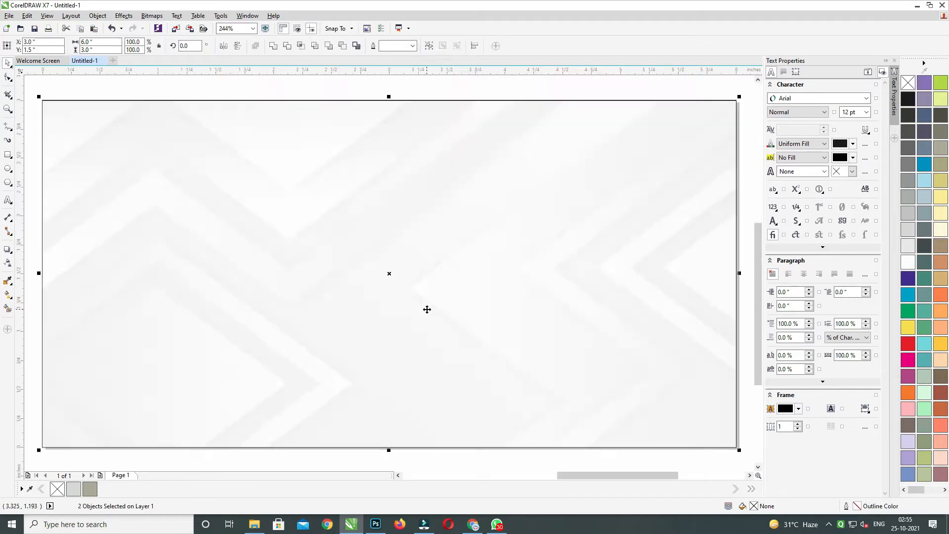
Move the chevron background into the page rectangle's PowerClip, on top of the striped background
scroll(504, 273, "down", 2)
left_click(518, 236)
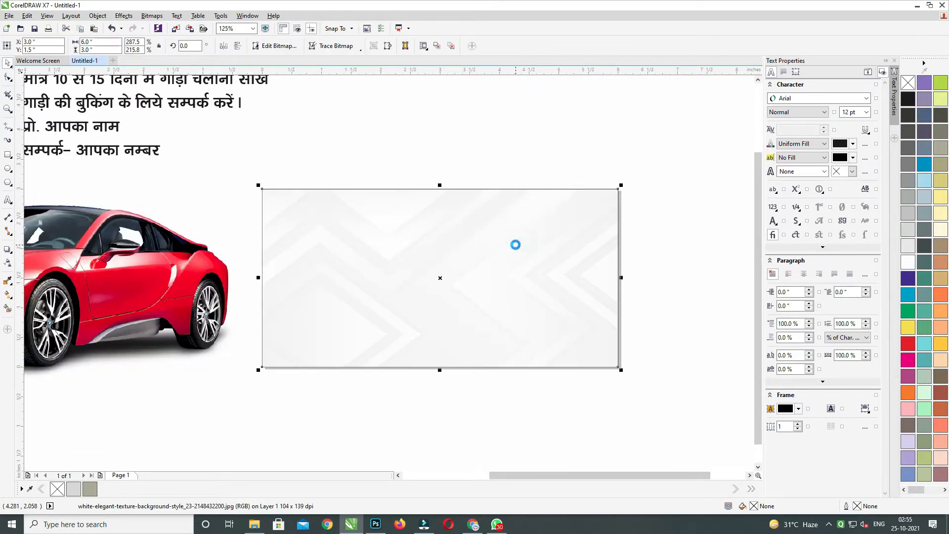
left_click(531, 235, "ctrl")
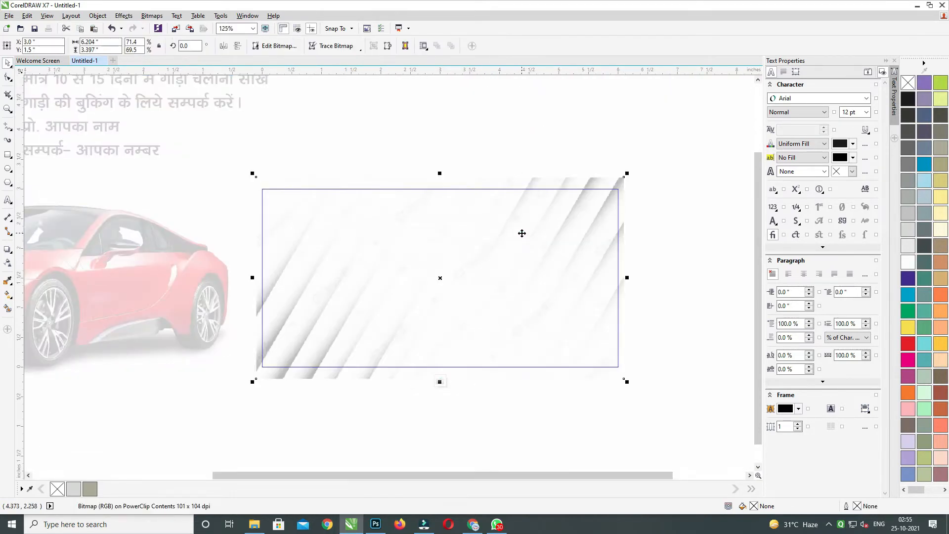
key("Delete")
scroll(522, 233, "down", 2)
key("ctrl+v")
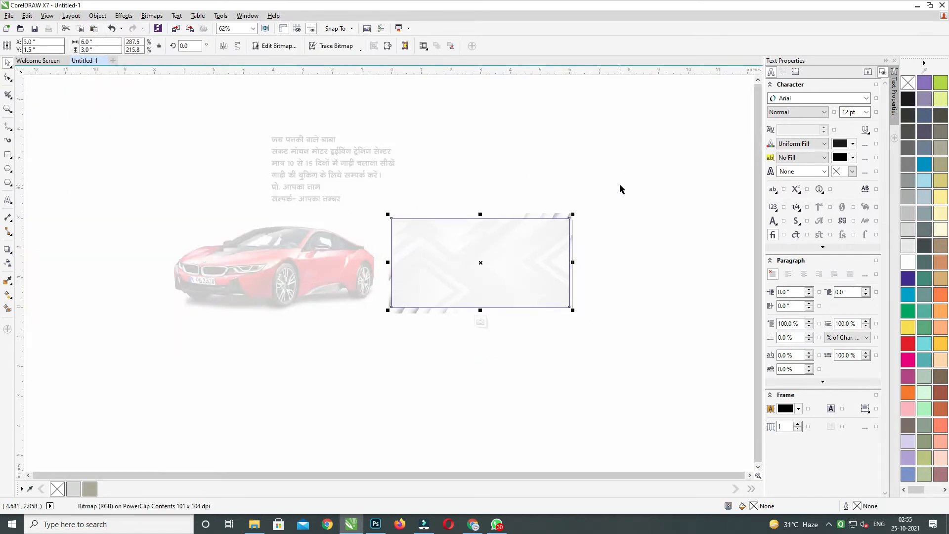
left_click(624, 191, "ctrl")
Copy the clipped rectangle straight below the page and delete the chevron background from the original's PowerClip
left_click_drag(452, 267, 443, 388)
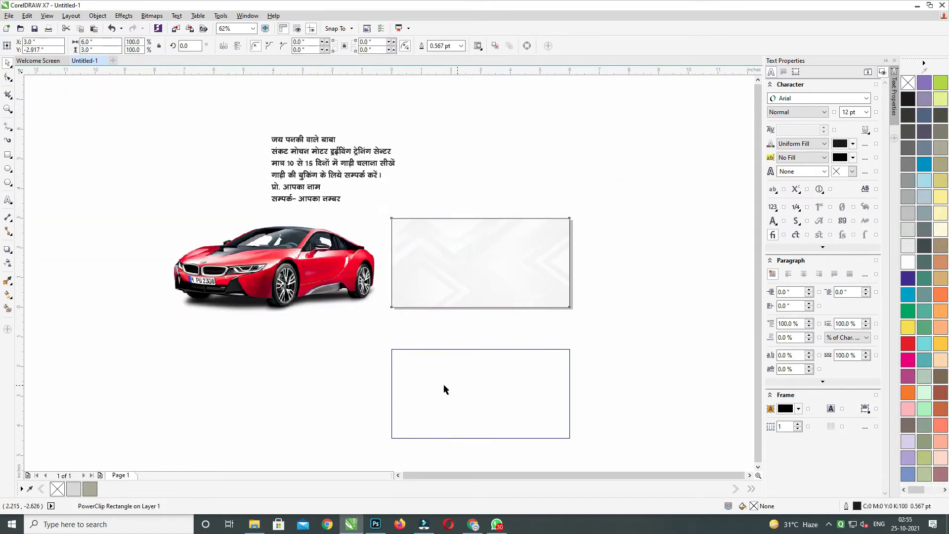
right_click(443, 388)
left_click(498, 265, "ctrl")
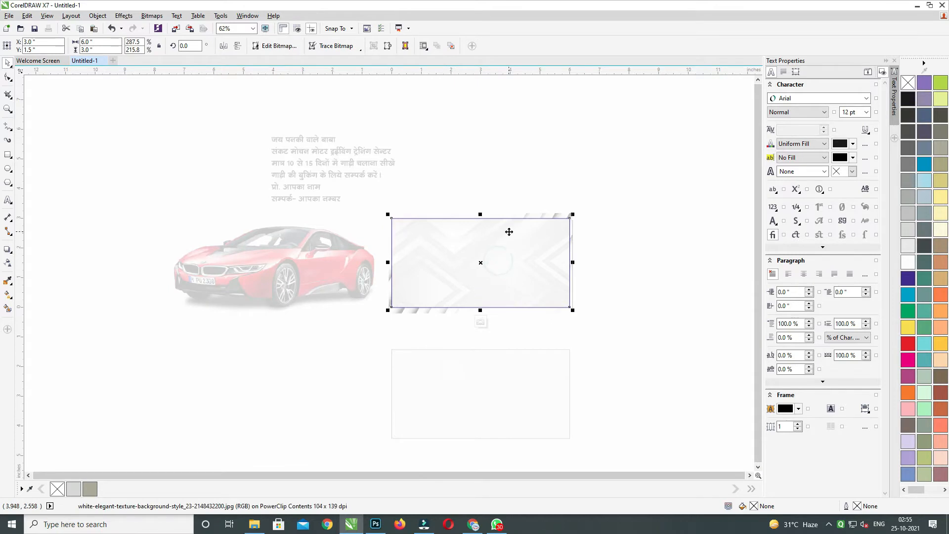
key("Delete")
left_click_drag(629, 191, 368, 376)
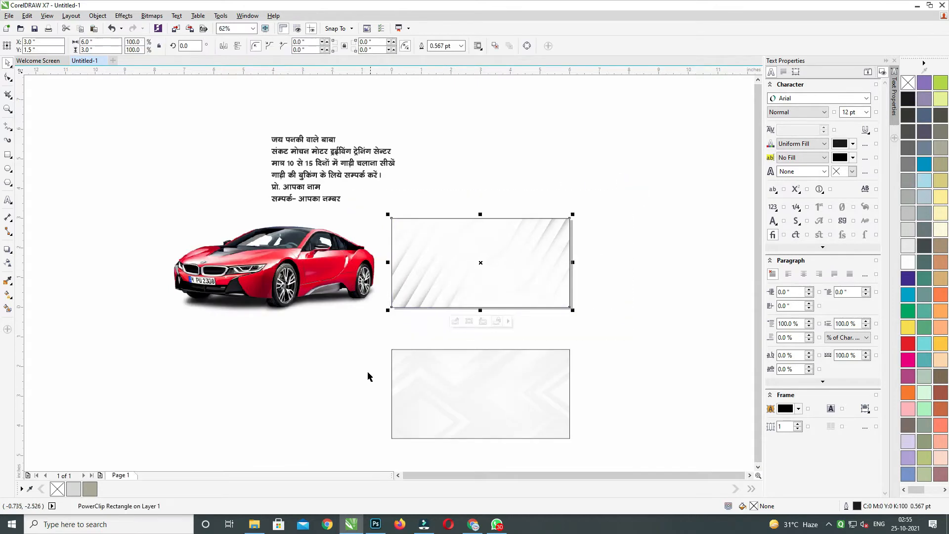
Centre the Hindi text block horizontally on the striped page rectangle
scroll(330, 368, "up", 2)
left_click(319, 203)
left_click(465, 299, "shift")
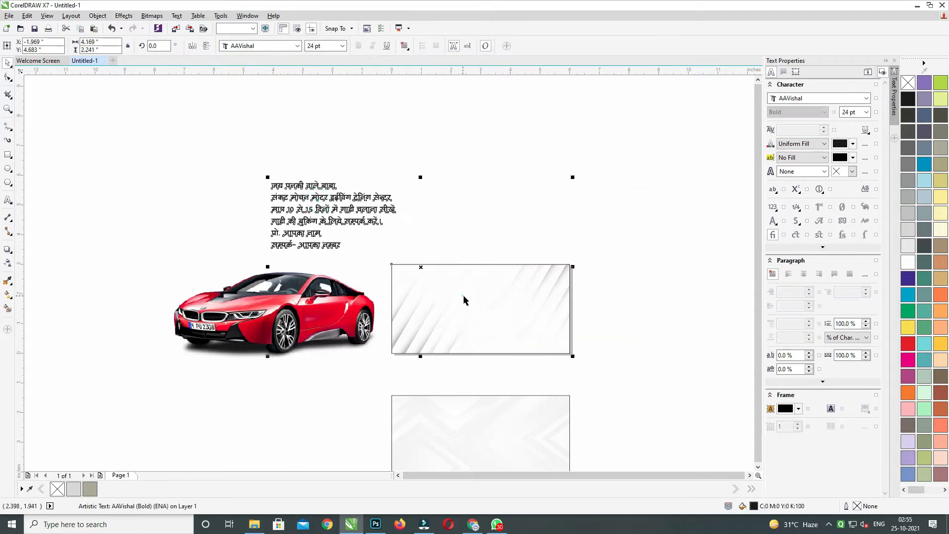
key("c")
key("shift+F2")
left_click_drag(370, 129, 386, 188)
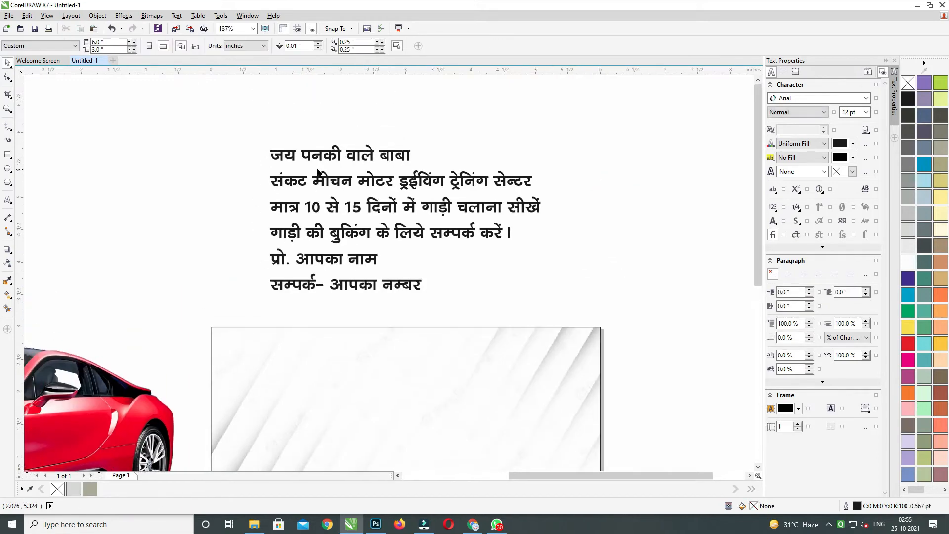
Split the first line "जय पनकी वाले बाबा" out of the text block into its own text object above it
double_click(275, 159)
left_click_drag(271, 157, 489, 150)
key("ctrl+x")
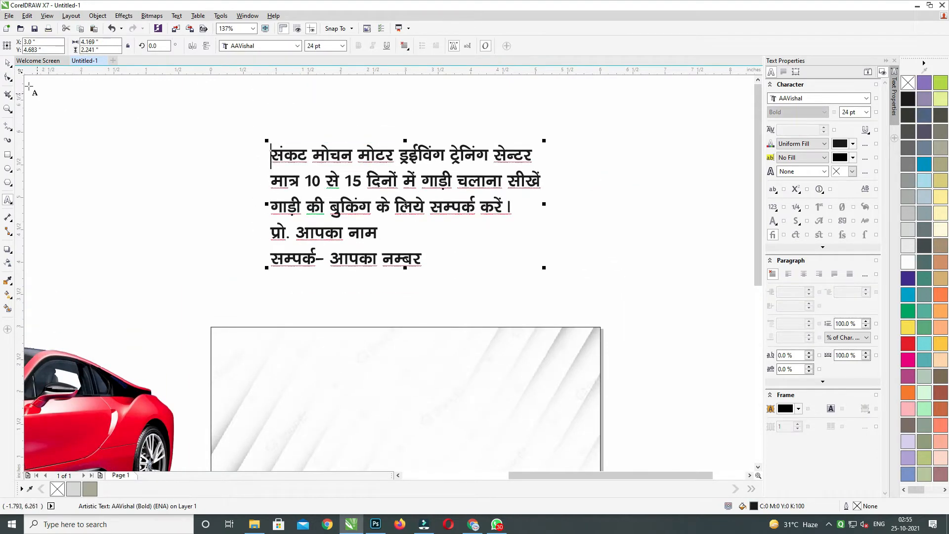
left_click(7, 64)
left_click_drag(319, 149, 343, 144)
right_click(343, 143)
double_click(344, 144)
key("ctrl+a")
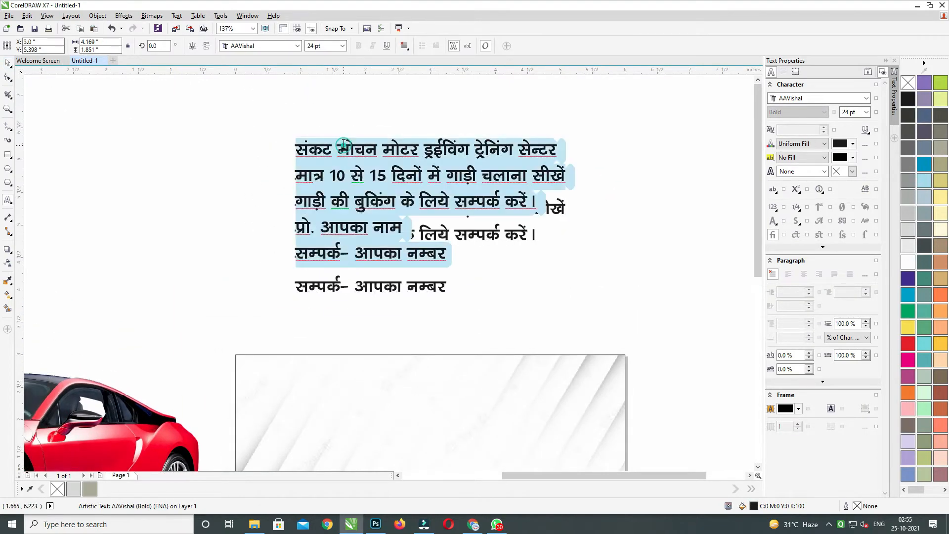
key("ctrl+v")
key("ctrl+a")
Set the "जय पनकी वाले बाबा" line in the Abbasi 997 font and enclose it in "!!" at both ends
left_click(297, 45)
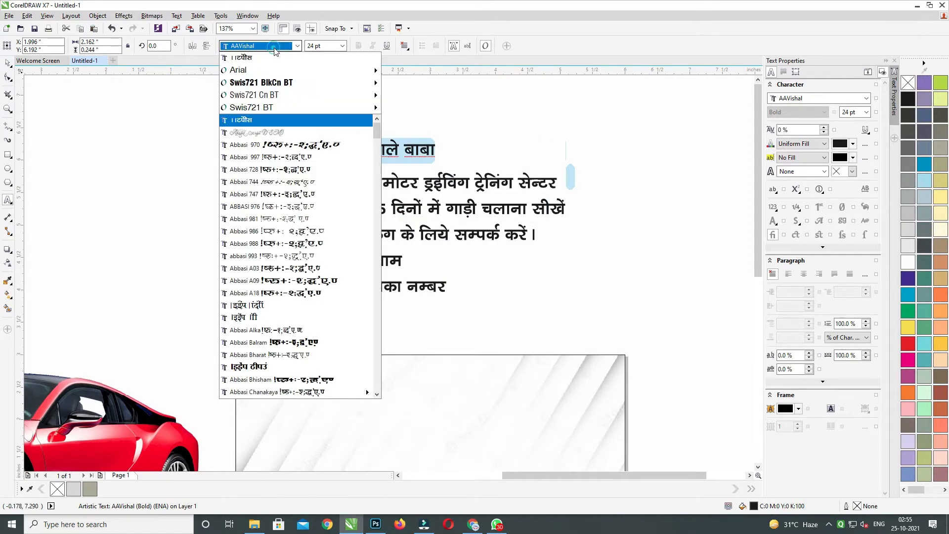
left_click(268, 123)
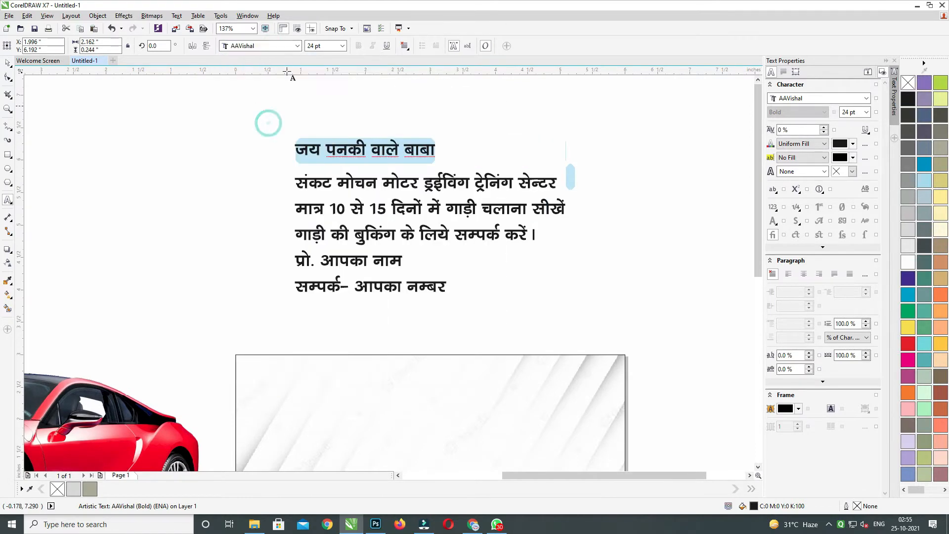
left_click(297, 46)
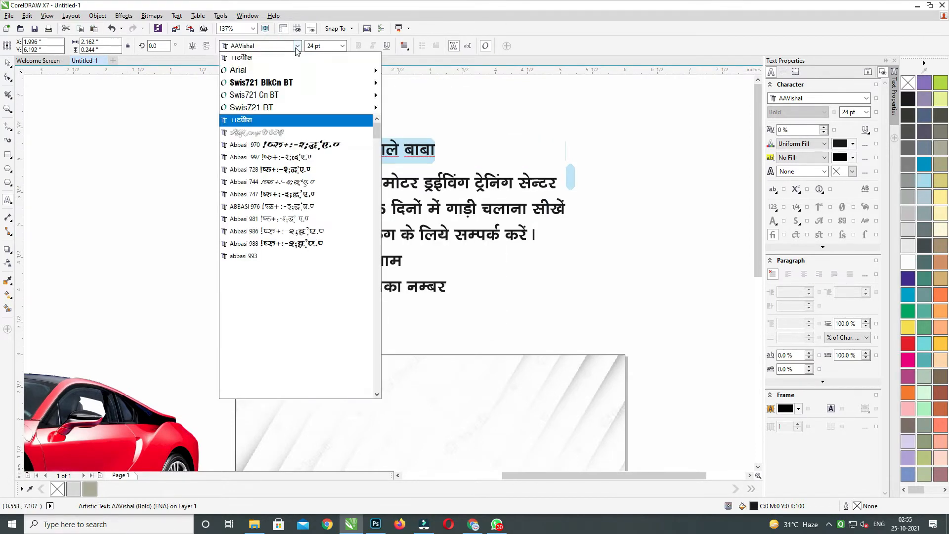
left_click(290, 157)
type("!!")
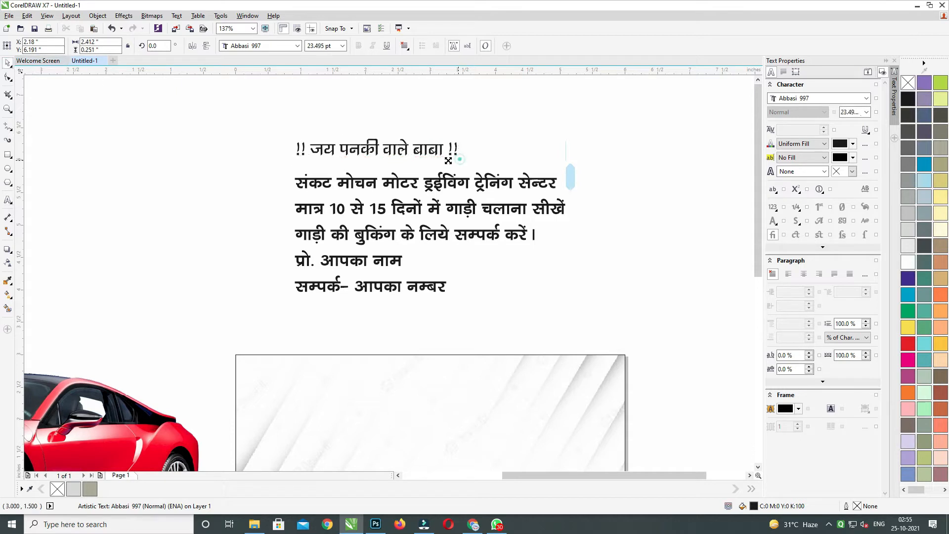
Shrink the "!! जय पनकी वाले बाबा !!" line to about 13.7 pt and centre it just inside the striped rectangle's top edge
left_click_drag(448, 160, 425, 165)
left_click_drag(435, 213, 441, 146)
left_click(462, 305, "shift")
key("c")
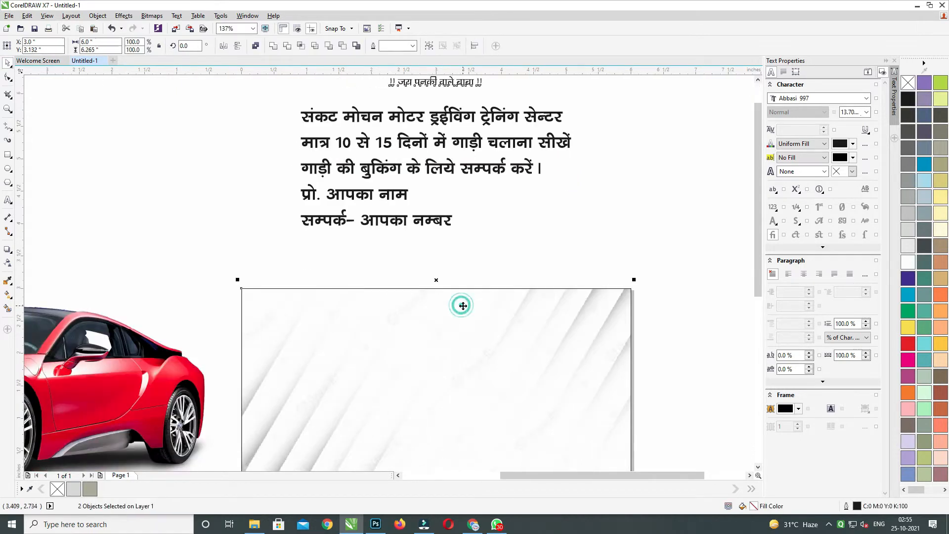
key("e")
key("t")
left_click(322, 322, "shift")
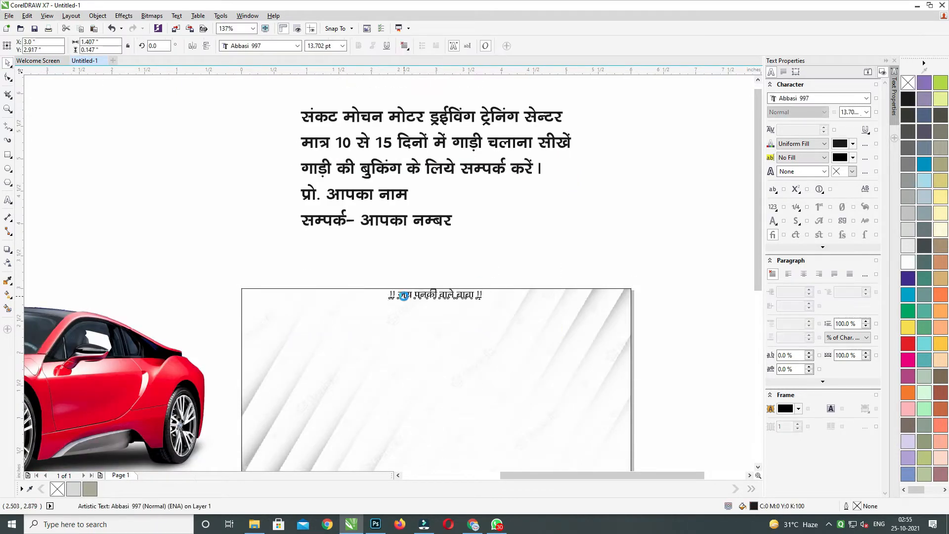
left_click_drag(403, 296, 408, 300)
left_click(464, 354, "shift")
left_click(555, 254)
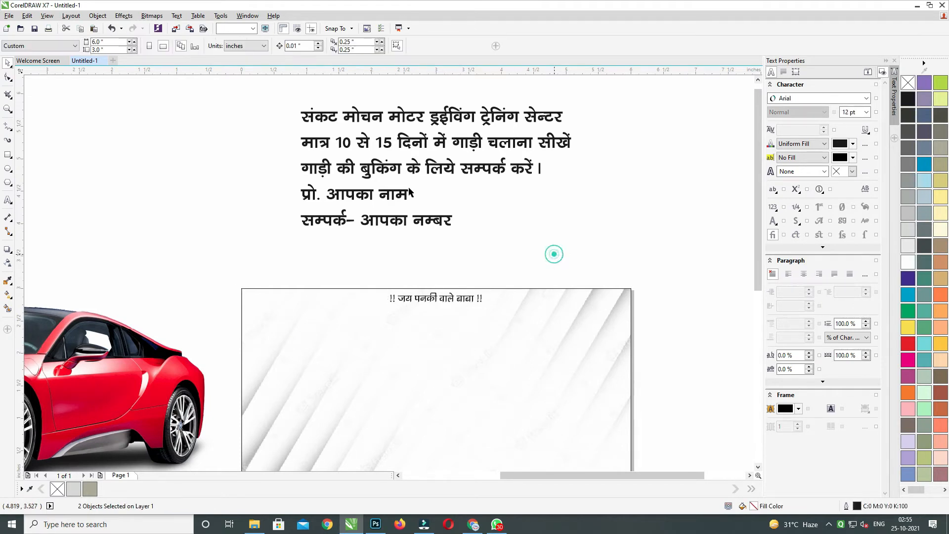
Cut the line "संकट मोचन मोटर ड्रईविंग ट्रेनिंग सेन्टर" out of the Hindi text block
left_click_drag(381, 134, 394, 122)
left_click(372, 101)
double_click(316, 107)
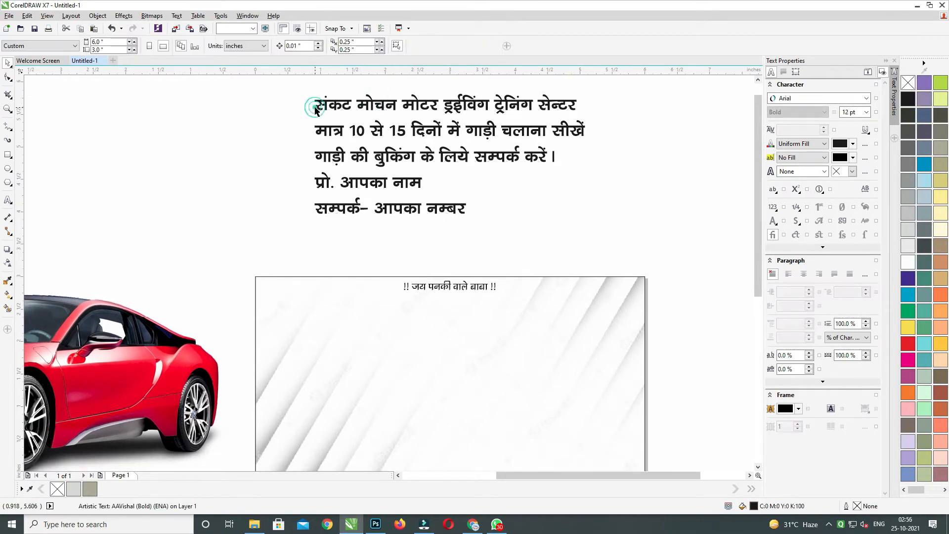
left_click_drag(317, 107, 612, 115)
key("Delete")
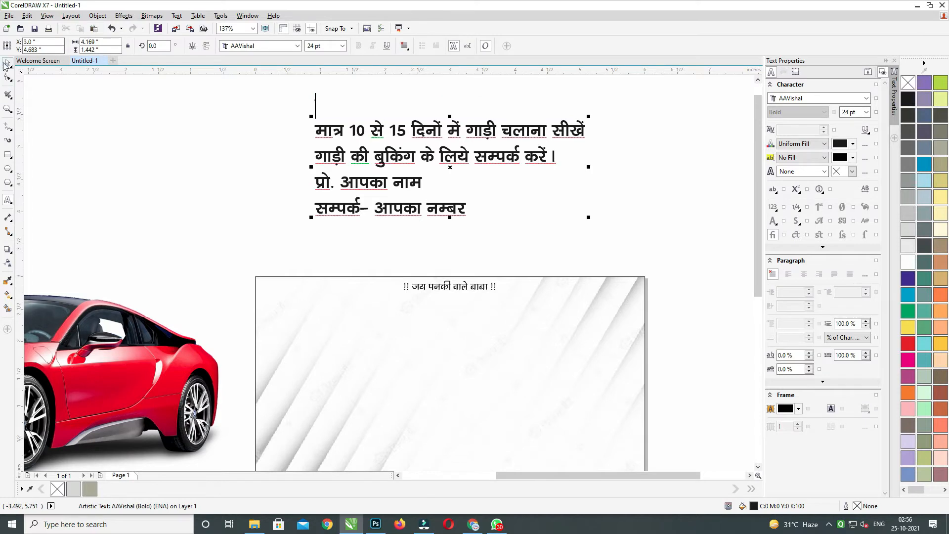
left_click(6, 64)
Duplicate the remaining text block above itself and replace the copy's content with "संकट मोचन मोटर ड्रईविंग ट्रेनिंग सेन्टर"
left_click_drag(384, 170, 385, 123)
right_click(385, 123)
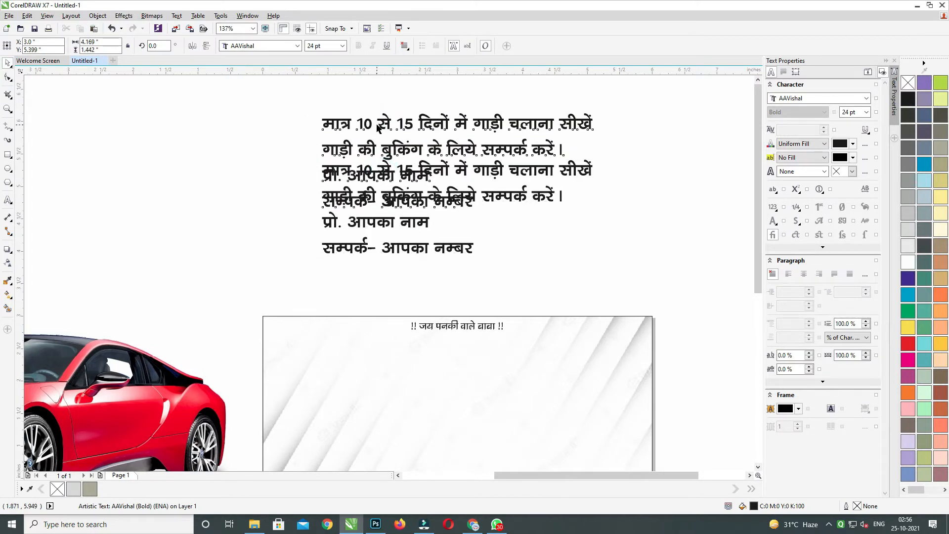
double_click(385, 123)
key("ctrl+a")
type("संकट मोचन मोटर ड्रईविंग ट्रेनिंग सेन्टर")
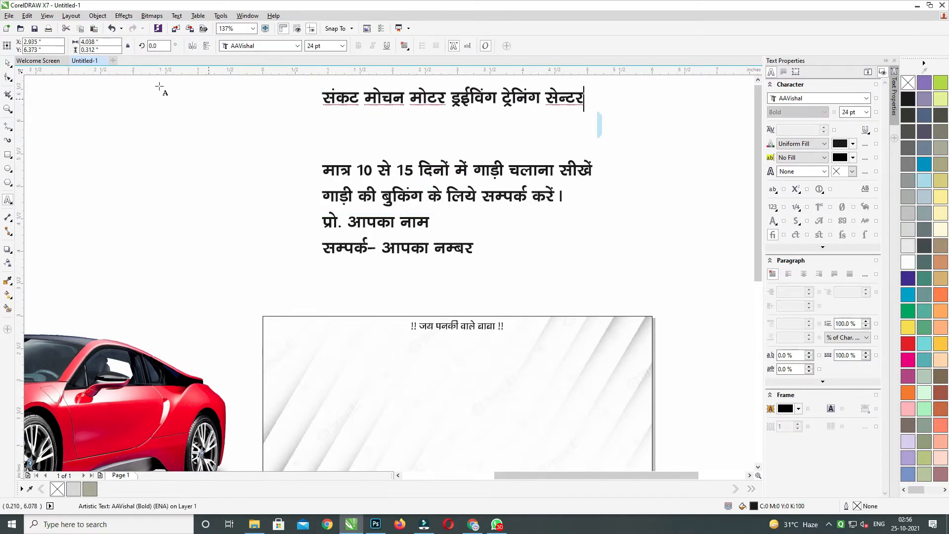
left_click(7, 63)
Move the centre's name line onto the card, trim it to "संकट मोचन" and place it below the "!! जय पनकी वाले बाबा !!" line
left_click_drag(425, 102, 423, 382)
left_click_drag(421, 383, 594, 309)
double_click(404, 316)
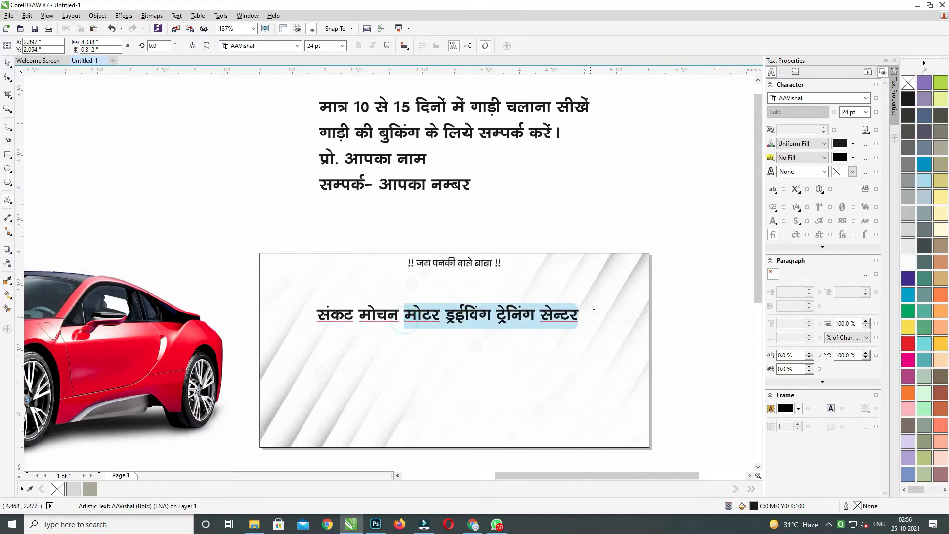
key("Delete")
left_click(9, 64)
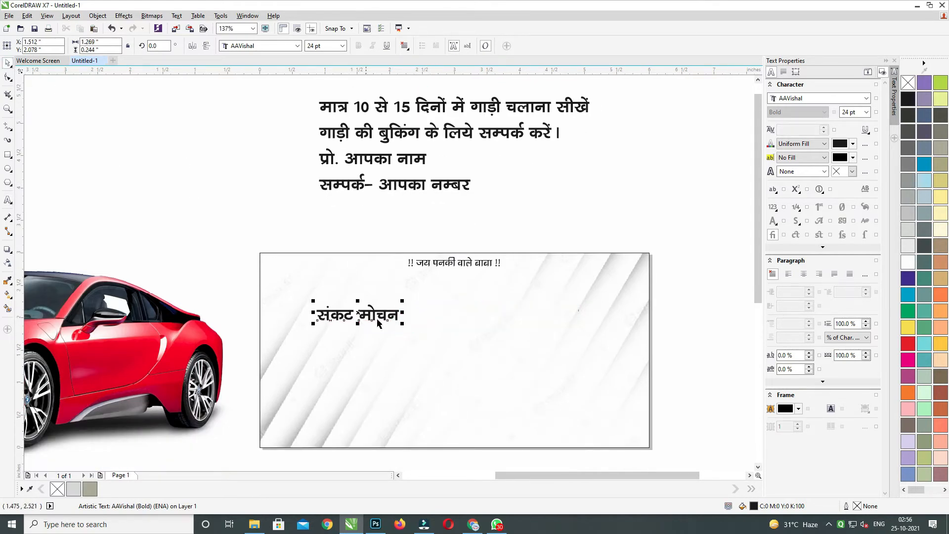
left_click_drag(378, 319, 521, 295)
left_click_drag(562, 300, 548, 286)
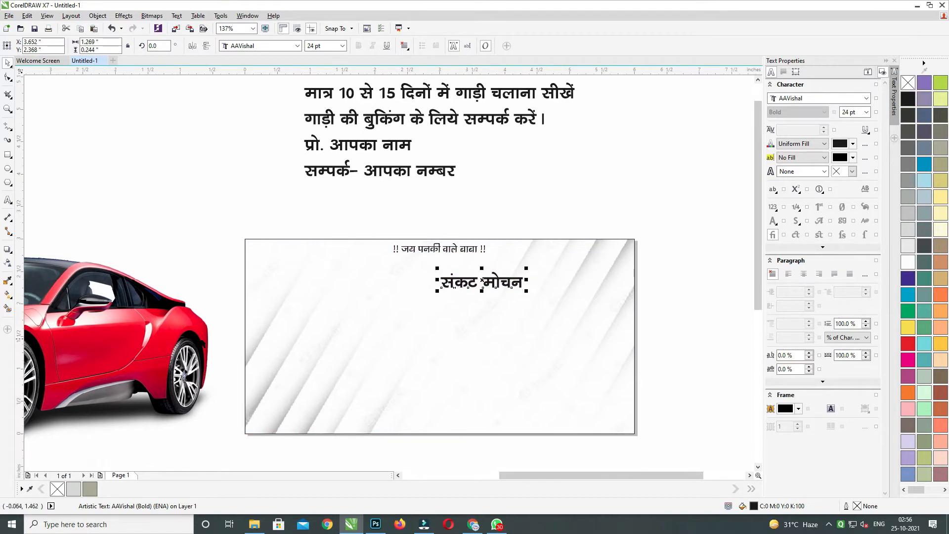
Move the red car onto the card's left part, shrink it to about 6.15 × 2.96 inches and mirror it horizontally
left_click_drag(89, 332, 299, 331)
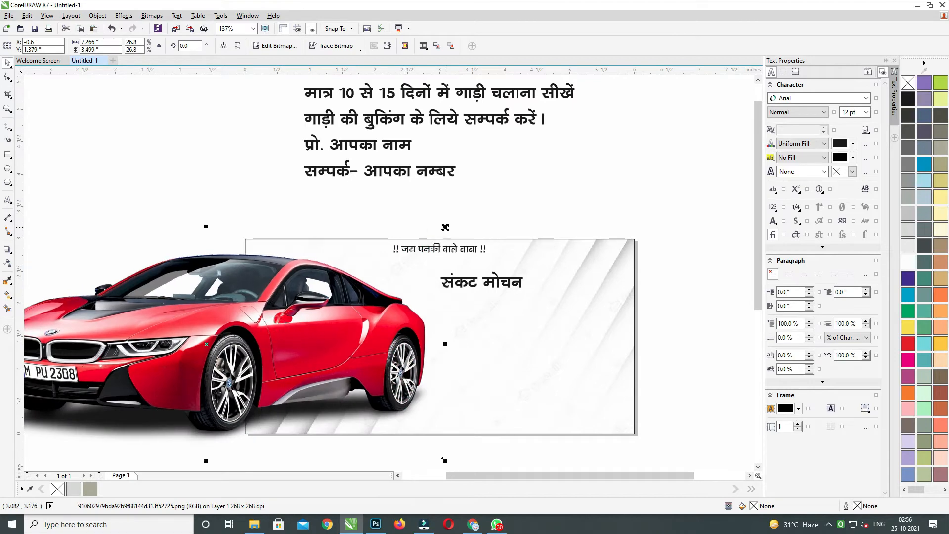
left_click_drag(445, 228, 408, 244)
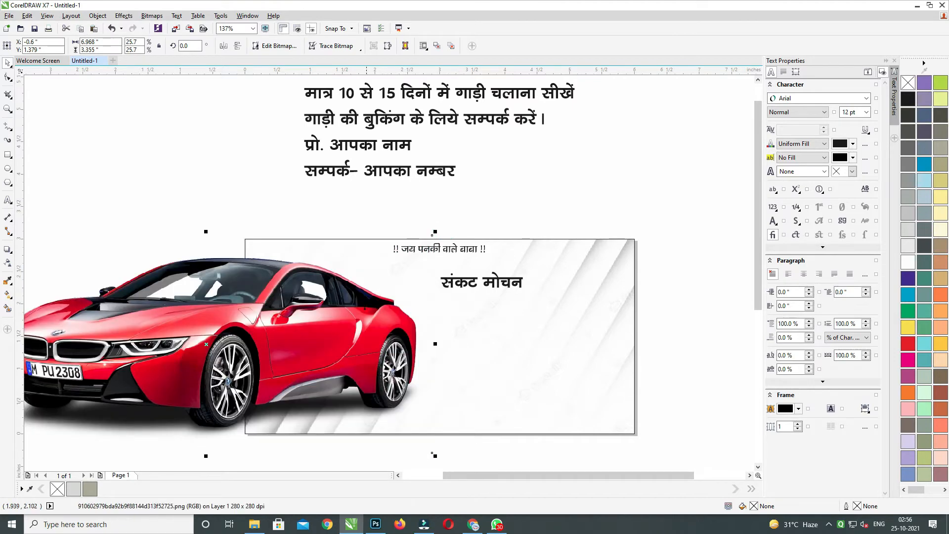
right_click(343, 325)
left_click(271, 275)
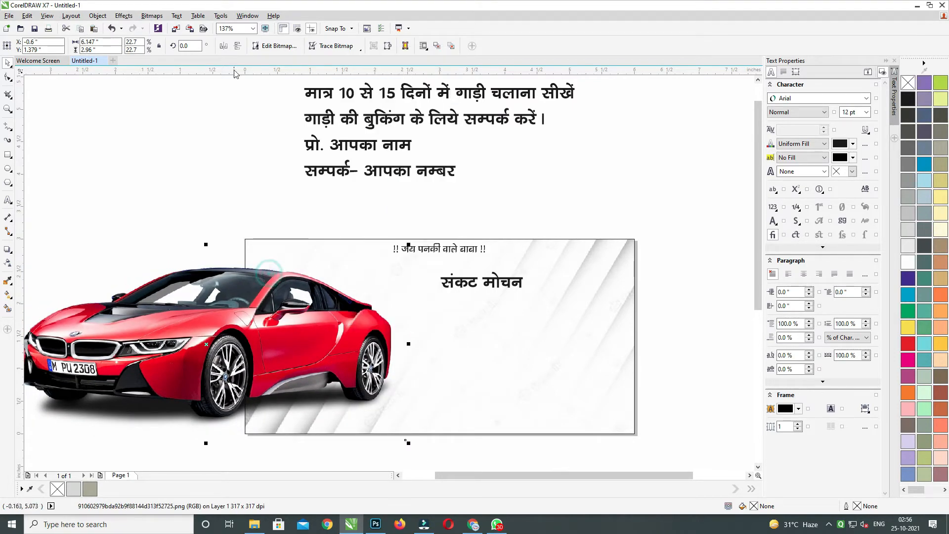
left_click(224, 46)
left_click_drag(322, 374, 339, 368)
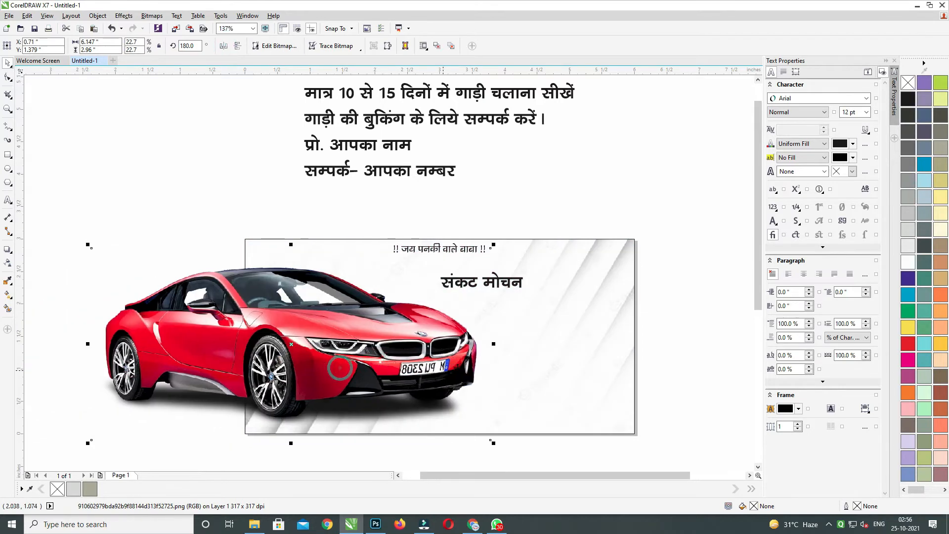
Resize the car to about 4.18 × 2.89 inches and position it so its rear overhangs the card's left edge
left_click_drag(495, 343, 442, 344)
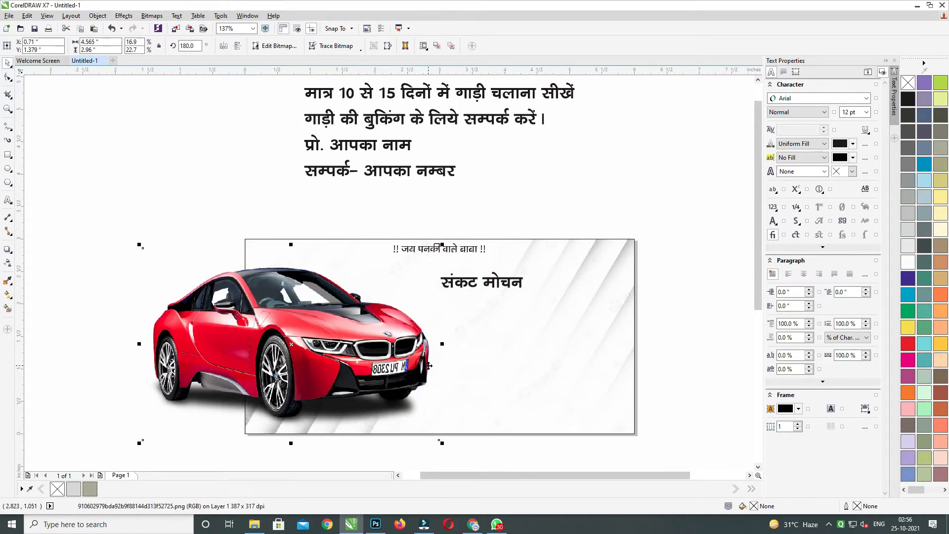
left_click_drag(393, 363, 420, 363)
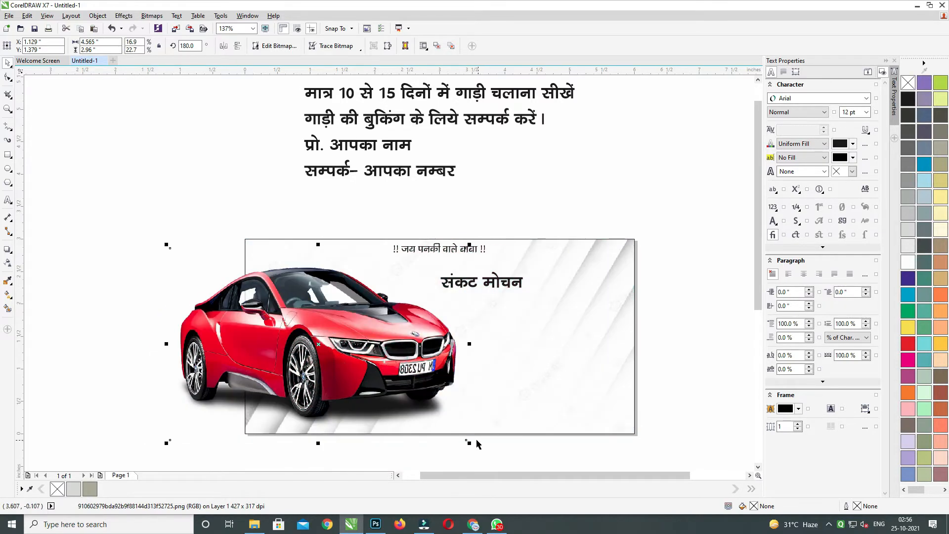
left_click_drag(467, 442, 462, 440)
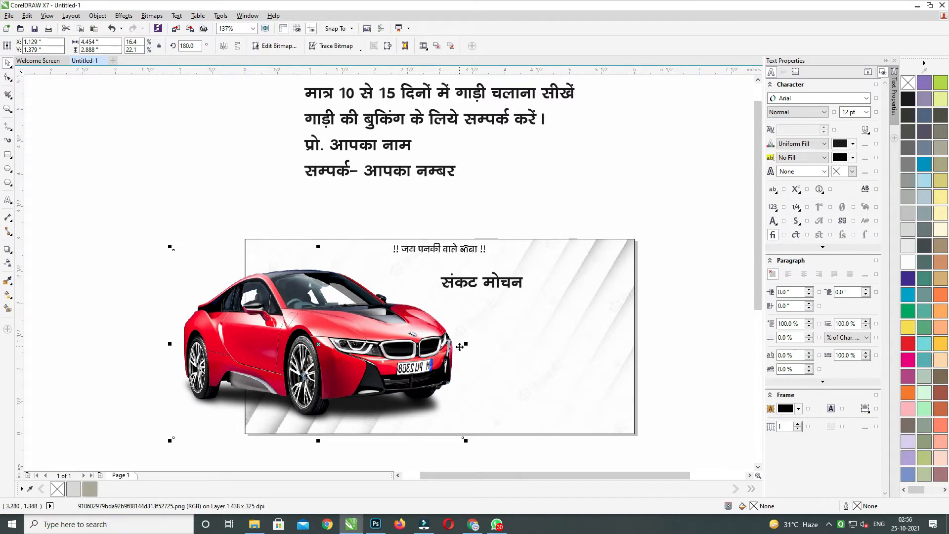
left_click_drag(466, 345, 442, 347)
left_click_drag(363, 354, 385, 354)
left_click_drag(386, 355, 404, 357)
left_click_drag(404, 356, 360, 354)
left_click_drag(436, 345, 460, 344)
PowerClip the car image inside the card's striped rectangle
right_click(399, 346)
left_click(444, 73)
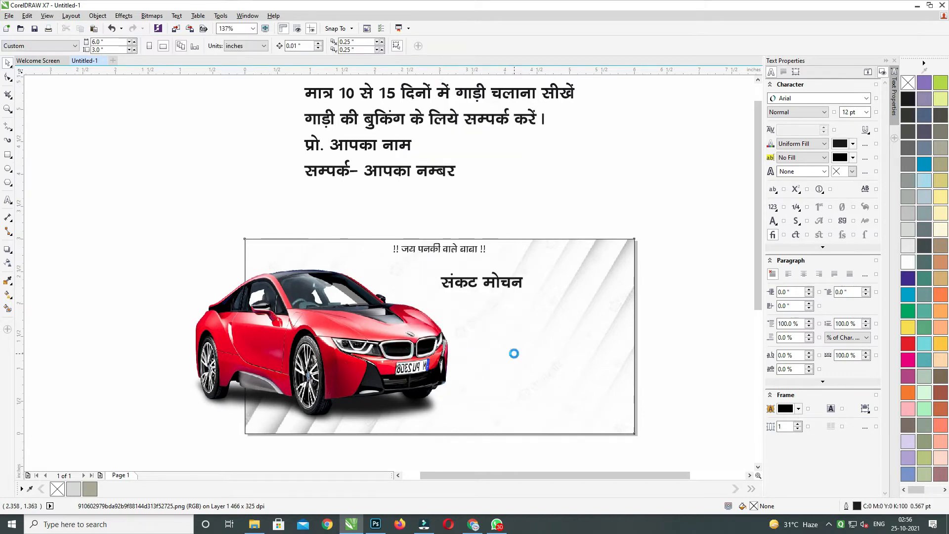
left_click(513, 354)
mouse_move(342, 346)
left_mouse_down()
mouse_move(341, 360)
mouse_move(337, 343)
left_mouse_up()
left_click(279, 194, "ctrl")
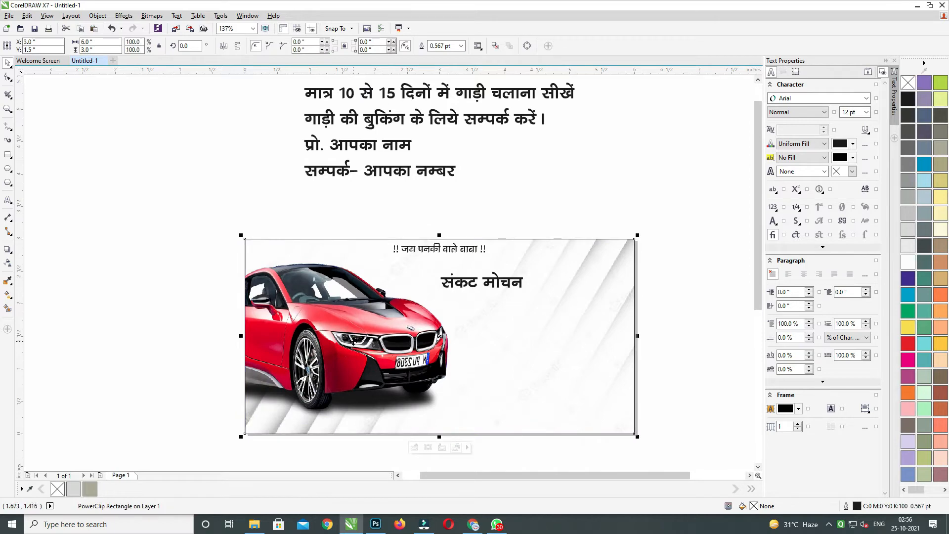
Shift the car slightly to the right inside its PowerClip frame, to about X 1.27 inches
left_click(353, 341, "ctrl")
left_click(462, 353)
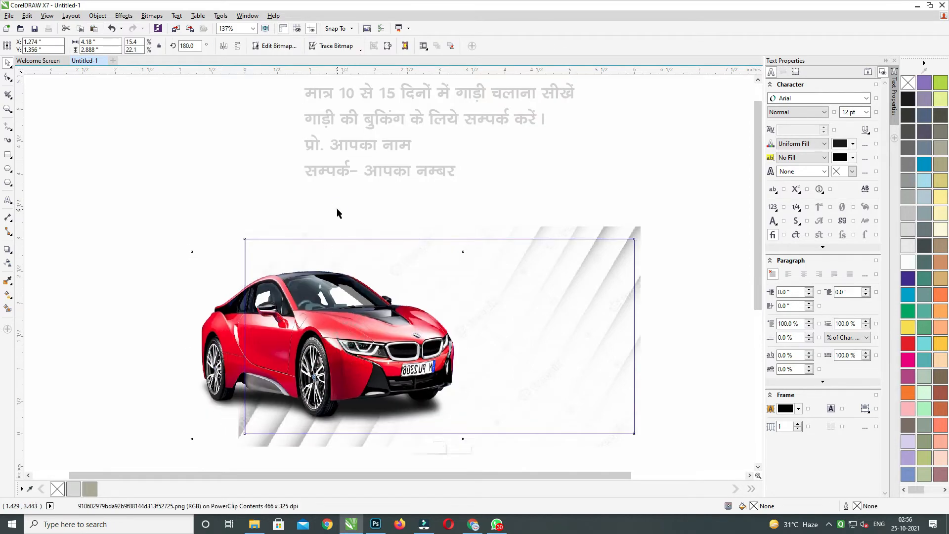
left_click(336, 212, "ctrl")
left_click_drag(187, 222, 750, 470)
key("shift+F2")
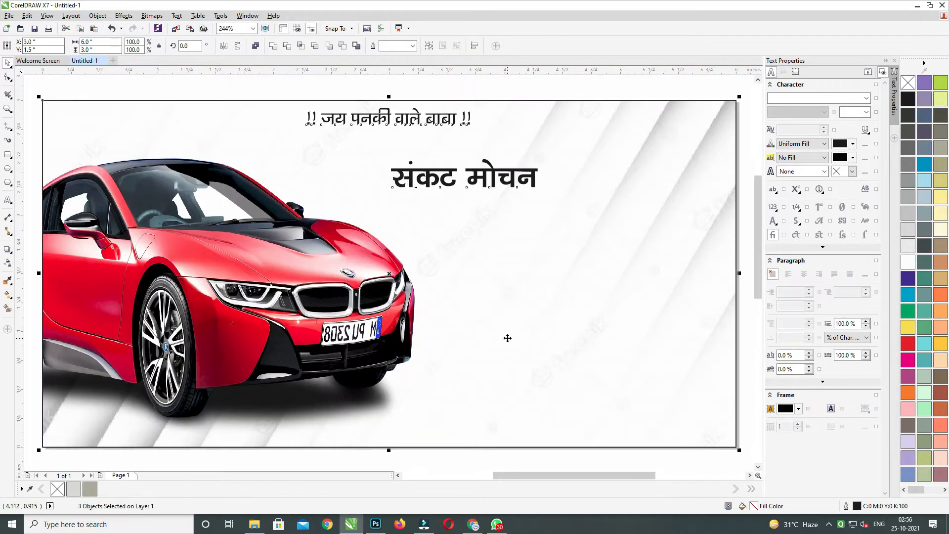
Move the "!! जय पनकी वाले बाबा !!" line to the card's upper-left corner and raise "संकट मोचन" towards the top edge
left_click_drag(507, 338, 539, 353)
left_click(343, 83)
left_click_drag(395, 135, 137, 134)
left_click_drag(502, 211, 442, 196)
left_click_drag(435, 259, 452, 223)
Nudge the car left inside its PowerClip frame to about X 0.99 inches
left_click(355, 303, "ctrl")
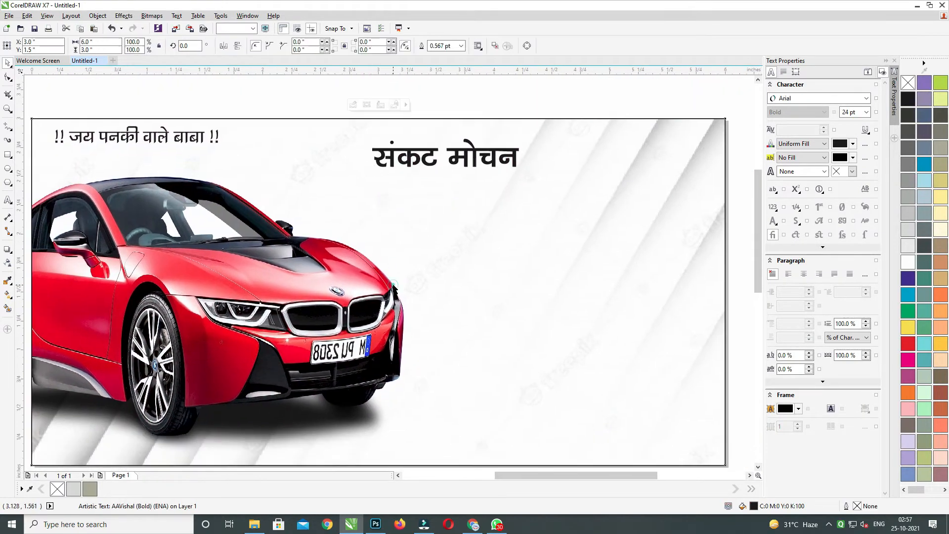
left_click(355, 303)
key("Left")
key("Left")
key("Left")
key("Left")
key("Left")
key("Left")
key("Left")
key("Left")
key("Left")
key("Left")
key("Left")
key("Left")
key("Left")
key("Left")
left_click_drag(417, 282, 409, 301)
key("Left")
key("Left")
key("Left")
key("Left")
key("Left")
key("Left")
key("Left")
key("Left")
key("Left")
key("Left")
key("Left")
key("Left")
key("Left")
key("Left")
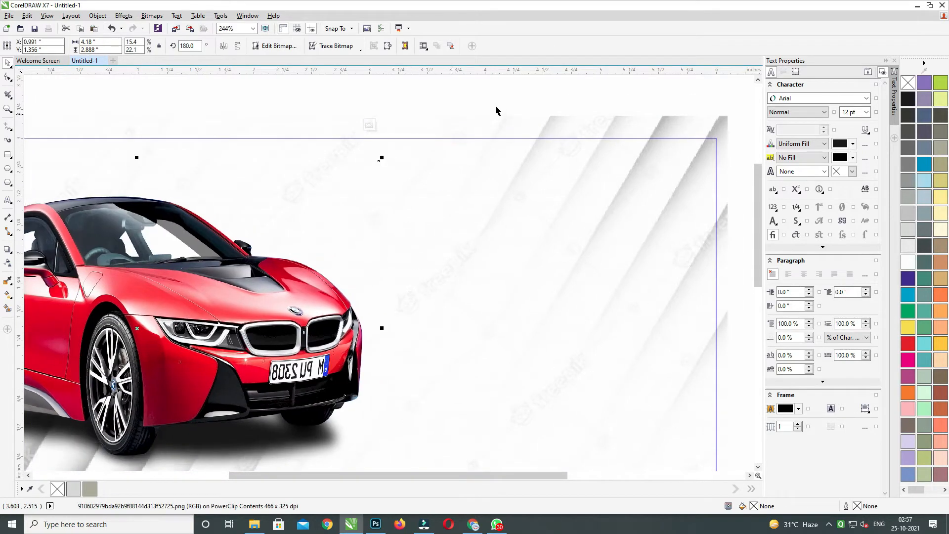
left_click(496, 105, "ctrl")
Move "संकट मोचन" left so it sits just beside the "!! जय पनकी वाले बाबा !!" line
left_click_drag(485, 144, 570, 185)
scroll(522, 228, "down", 5)
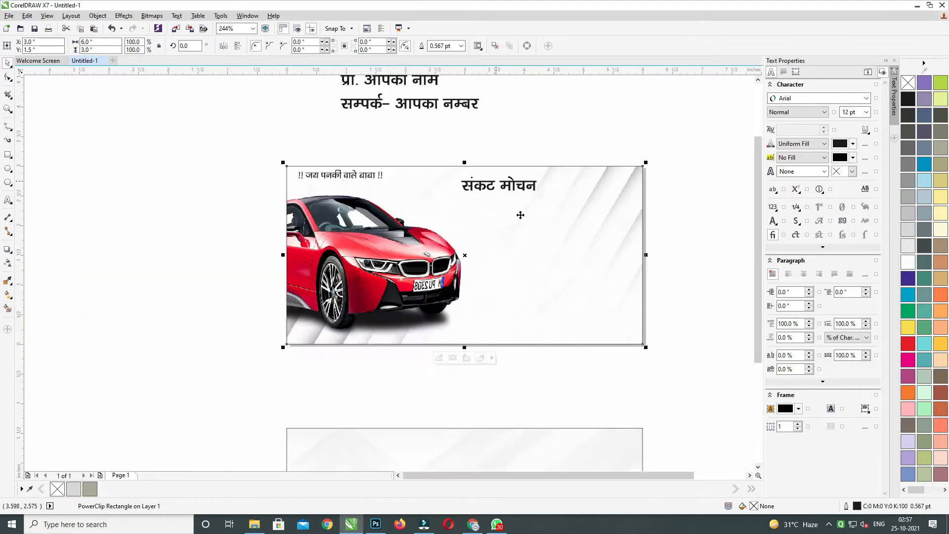
left_click(469, 193)
scroll(500, 164, "up", 2)
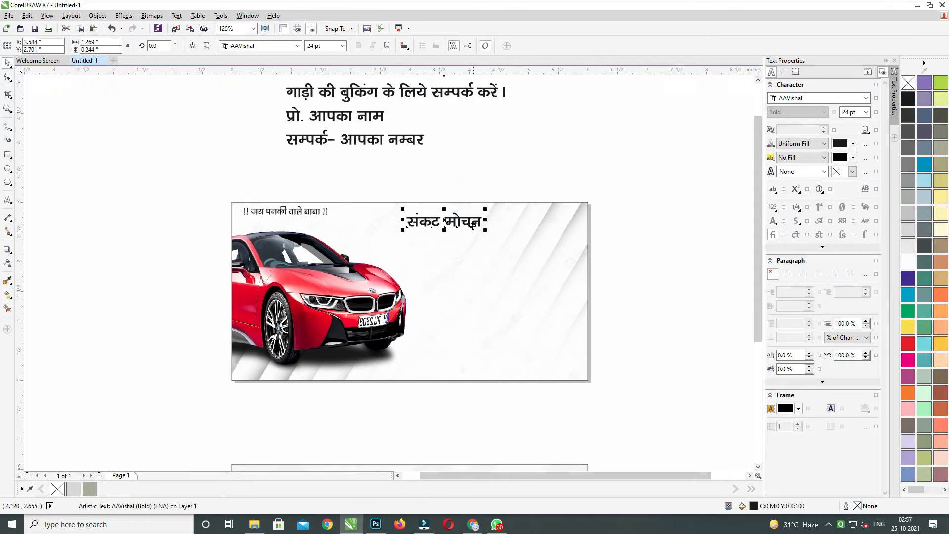
left_click_drag(468, 225, 411, 222)
left_click(437, 105)
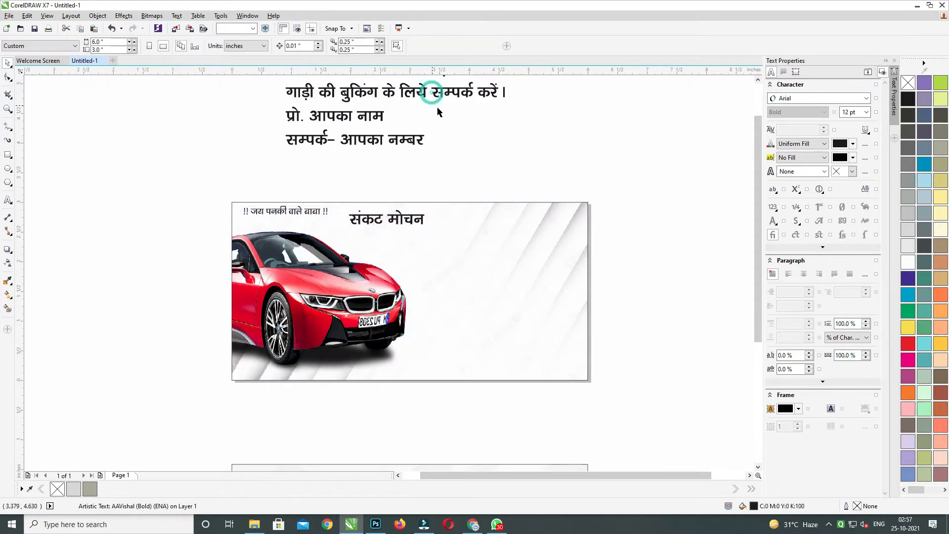
Place a copy of the "संकट मोचन" text below and to the right of the original on the card
scroll(437, 106, "up", 4)
scroll(447, 227, "up", 2)
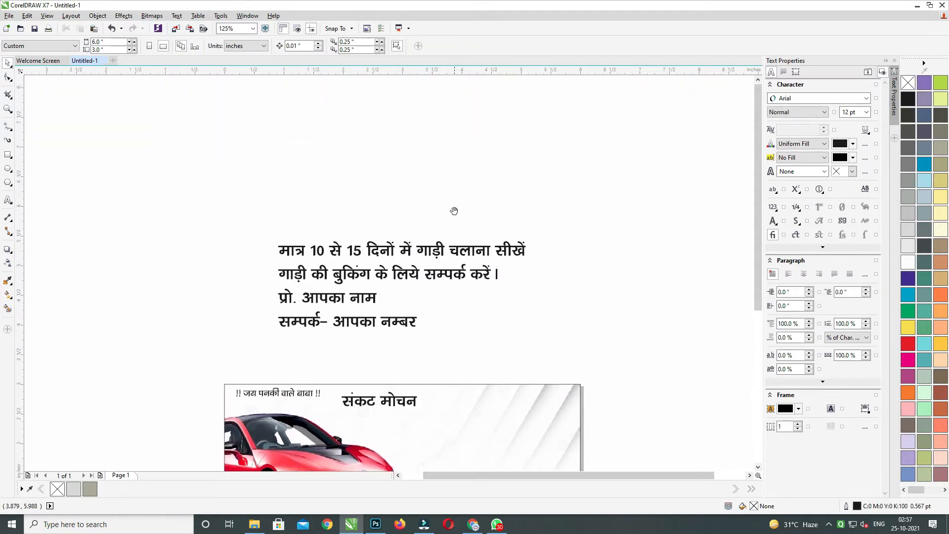
scroll(453, 209, "down", 4)
left_click_drag(403, 276, 460, 297)
right_click(462, 300)
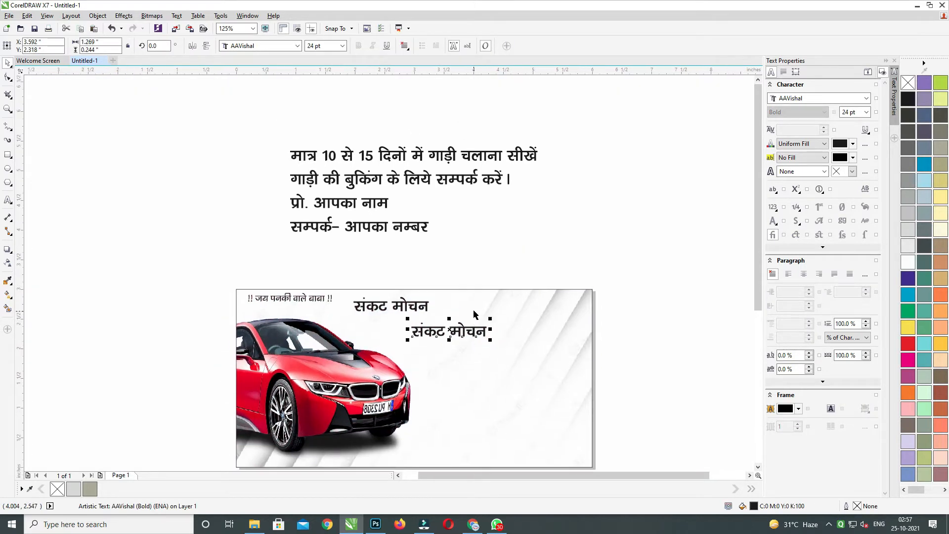
Set the upper "संकट मोचन" text in the Abbasi A18 font
scroll(470, 310, "down", 2)
scroll(474, 312, "down", 2)
scroll(468, 239, "up", 1)
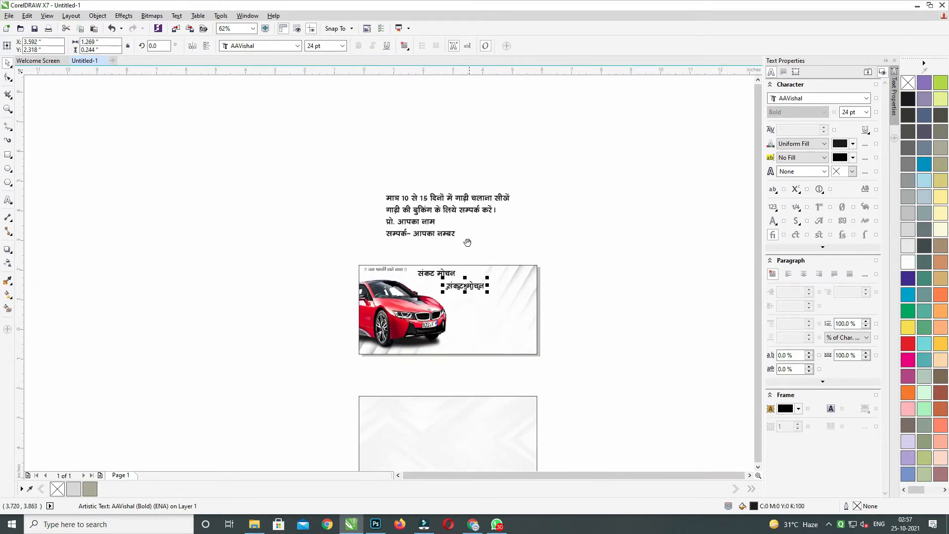
left_click_drag(356, 173, 610, 369)
scroll(538, 242, "up", 2)
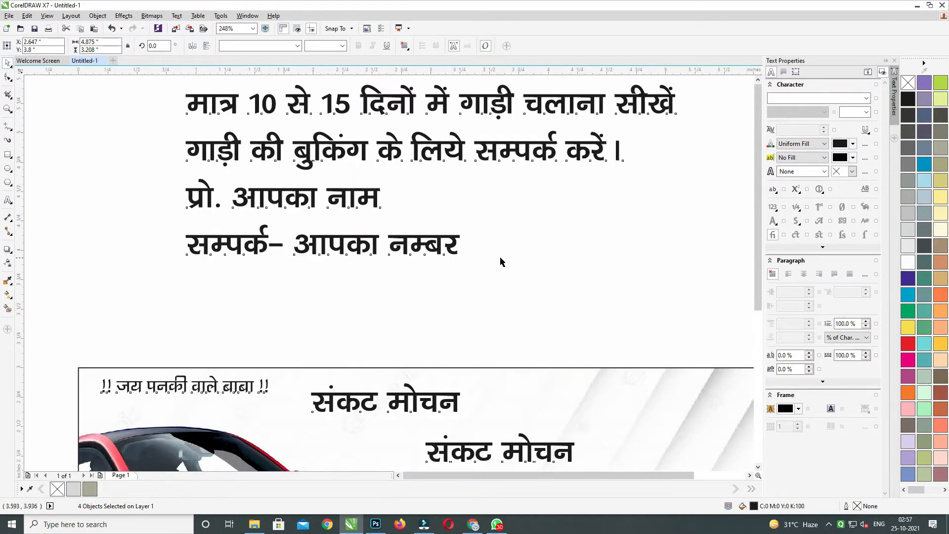
scroll(276, 163, "down", 2)
left_click_drag(255, 158, 515, 360)
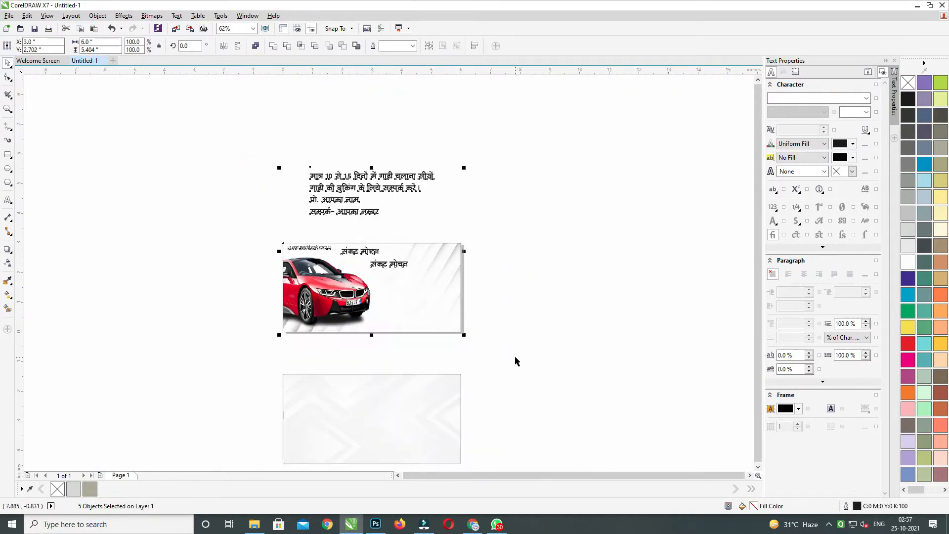
key("shift+F2")
left_click(503, 158)
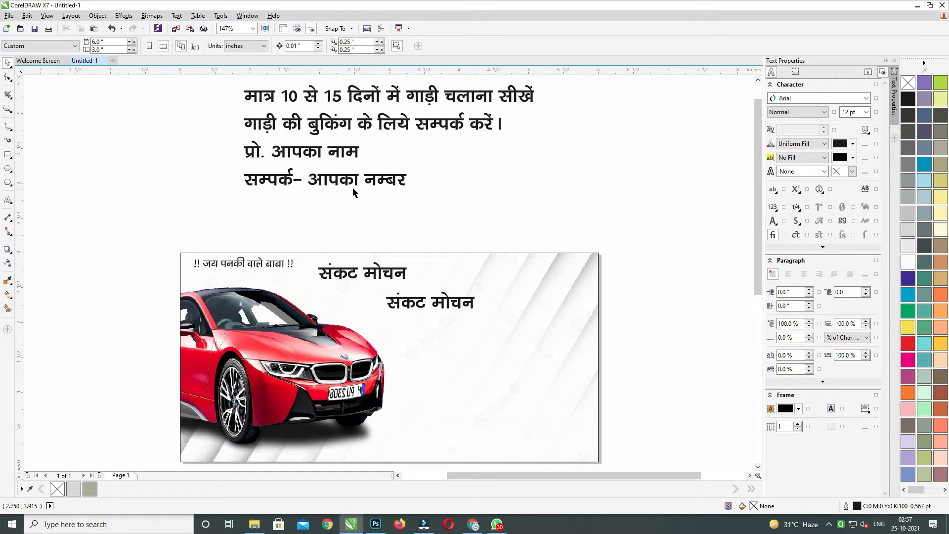
left_click_drag(353, 182, 355, 181)
left_click(401, 279)
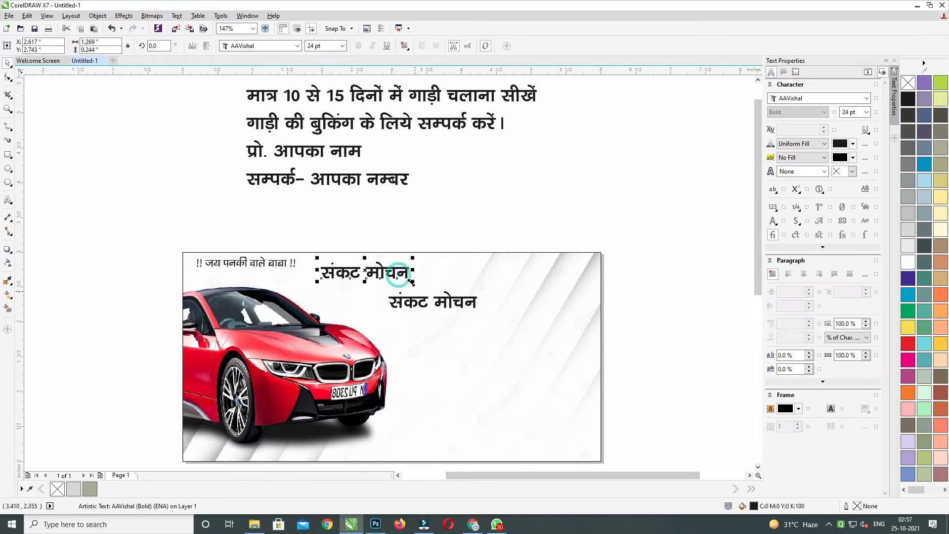
left_click(297, 45)
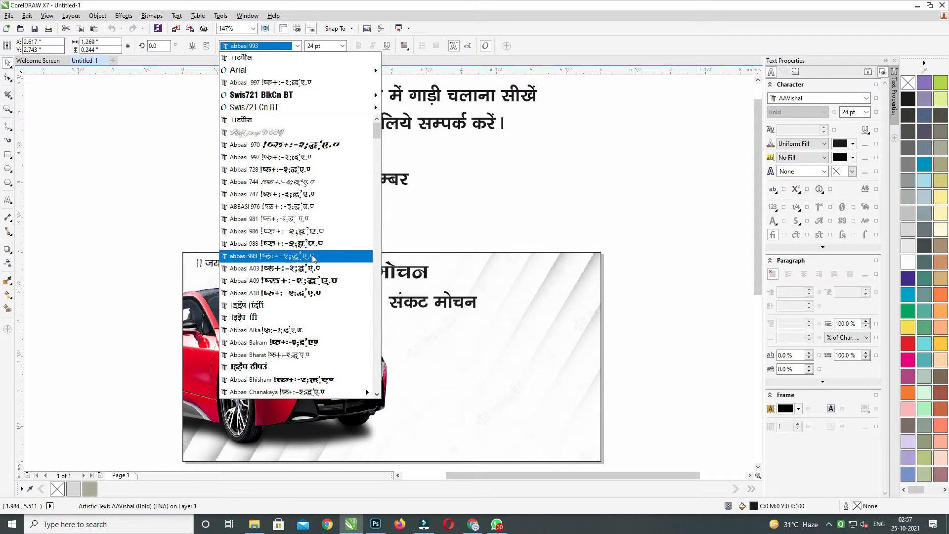
left_click(304, 293)
left_click(381, 216)
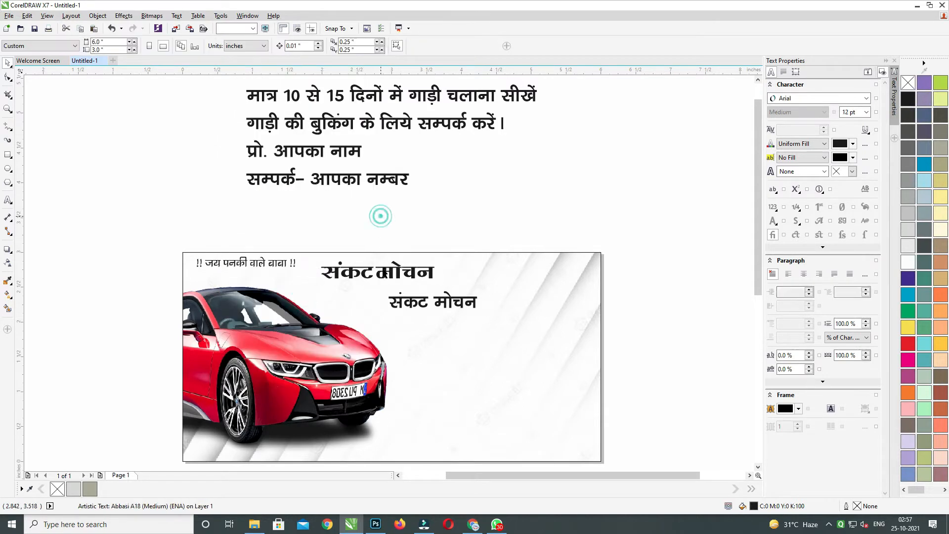
left_click(385, 273)
Move the lower "संकट मोचन" copy down beside the car and replace its text with "मोटर ड्राईविंग ट्रेनिंग सेन्टर"
left_click_drag(433, 302, 446, 341)
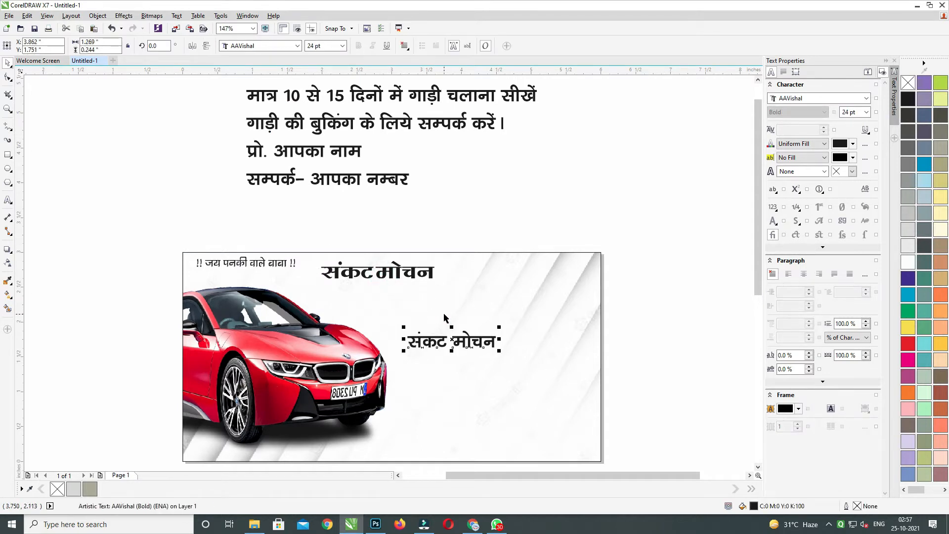
double_click(451, 339)
key("ctrl+a")
type("म")
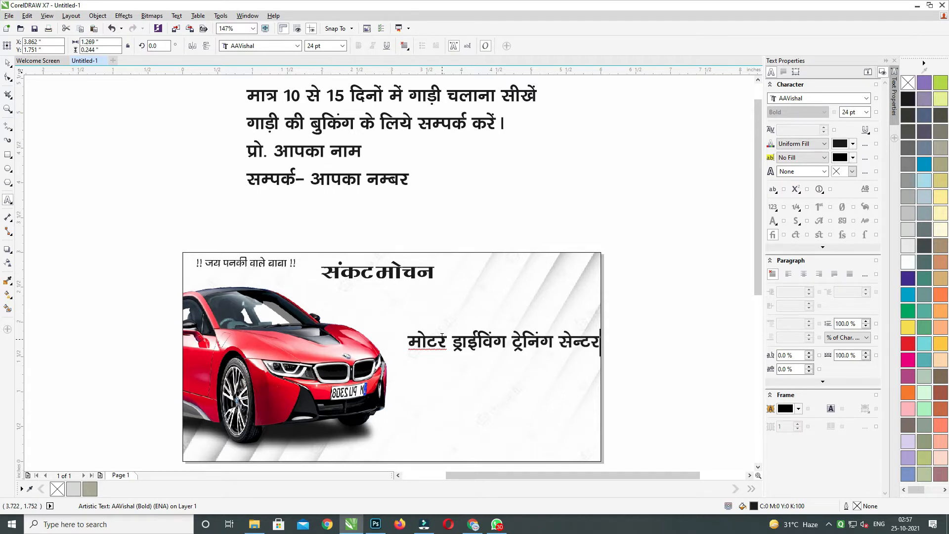
left_click(9, 64)
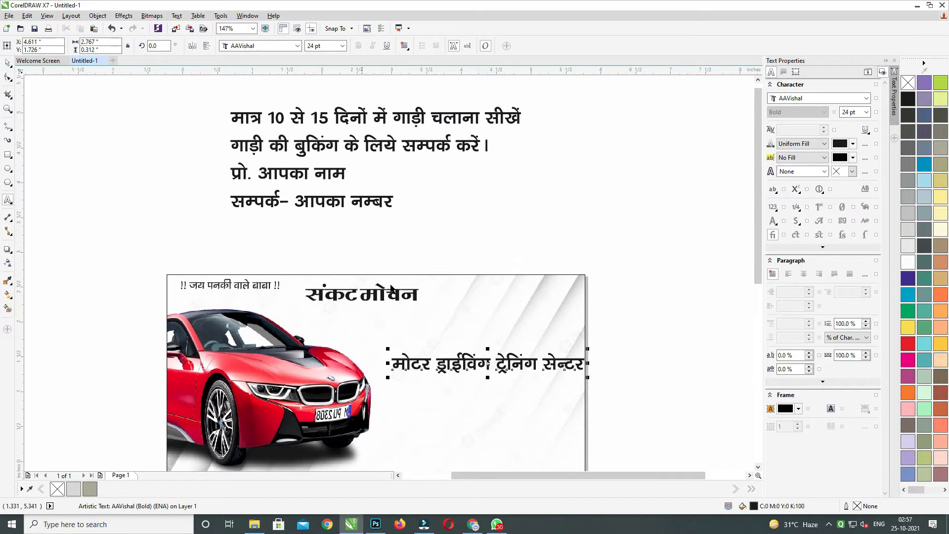
Enlarge "संकट मोचन" to about 3.65 inches wide and right-align "मोटर ड्राईविंग ट्रेनिंग सेन्टर" directly beneath it
left_click(407, 300)
left_click_drag(419, 305, 565, 338)
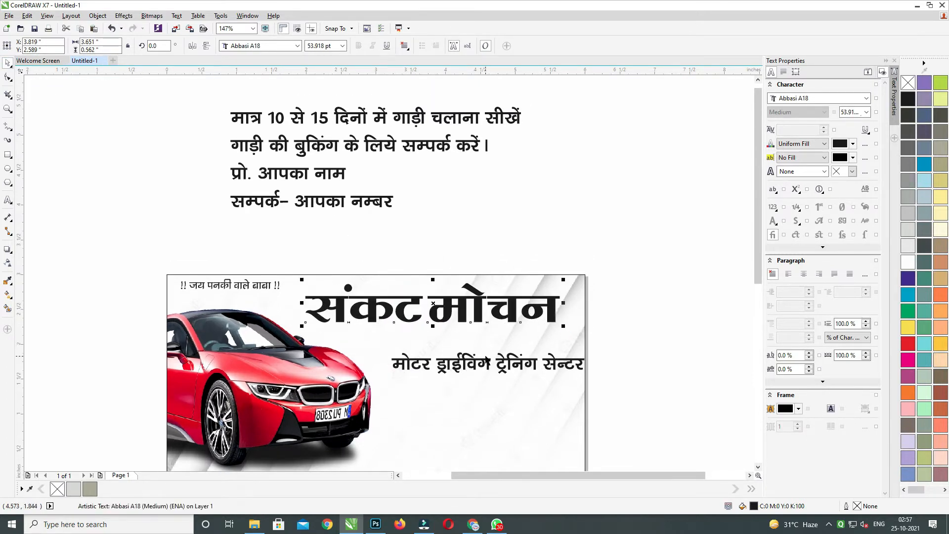
left_click_drag(485, 357, 464, 342)
left_click(462, 310, "shift")
key("r")
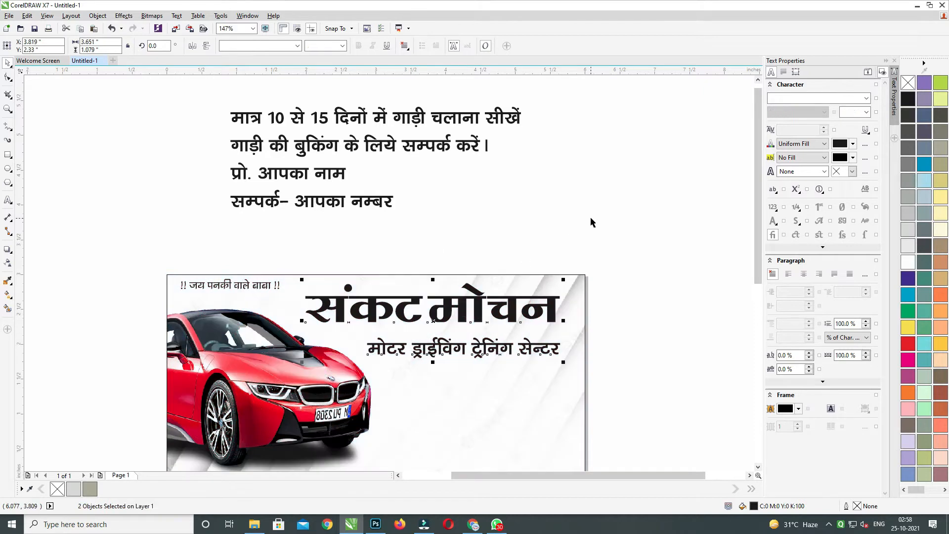
left_click(593, 222)
Stretch "संकट मोचन" to about 0.67 inches tall and shift both heading lines slightly to the right
left_click(460, 313)
left_click_drag(433, 326, 432, 331)
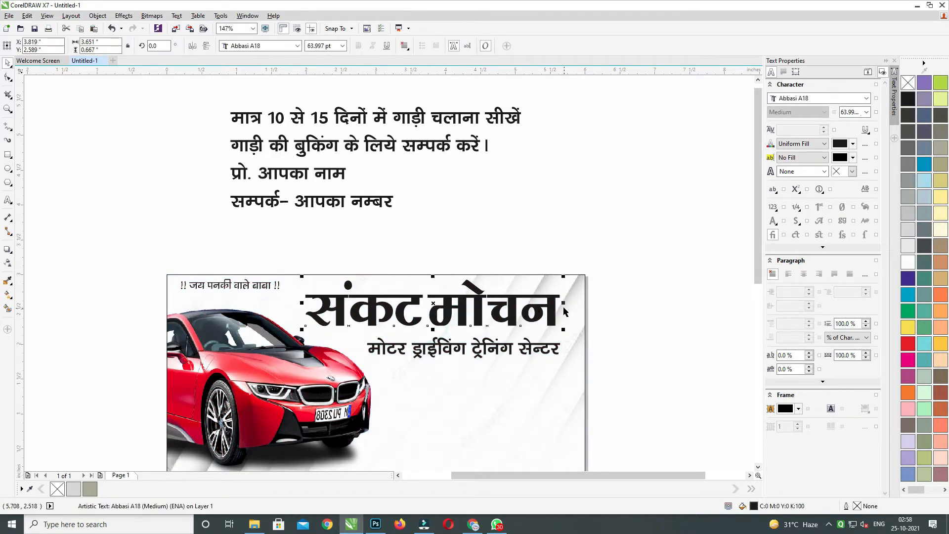
left_click(547, 347, "shift")
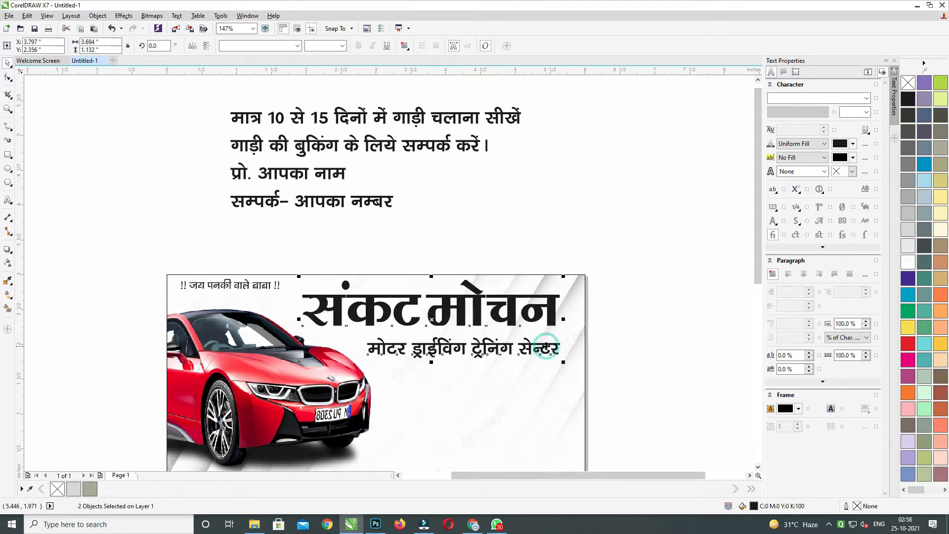
left_click(640, 289)
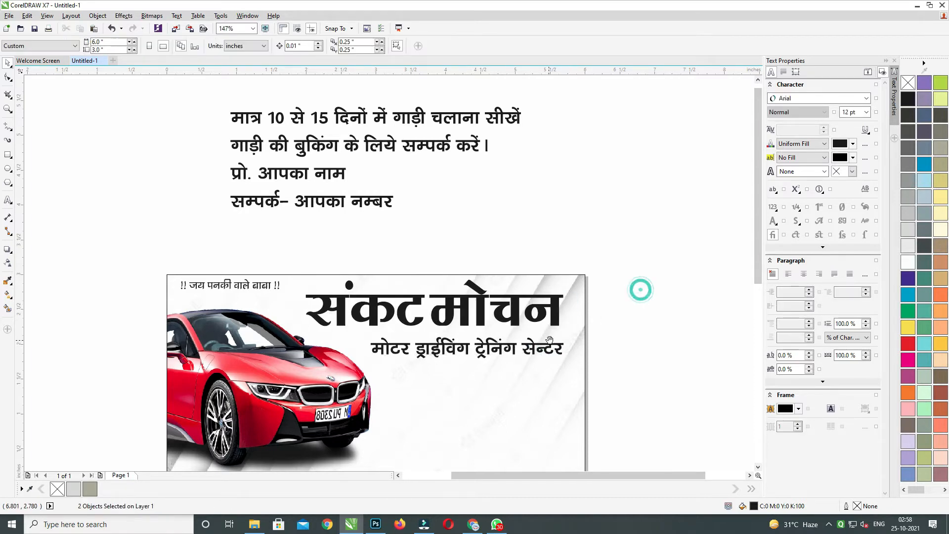
Set "मोटर ड्राईविंग ट्रेनिंग सेन्टर" in the Abbasi Himalaya font and right-align it with "संकट मोचन"
left_click(511, 336)
left_click(297, 45)
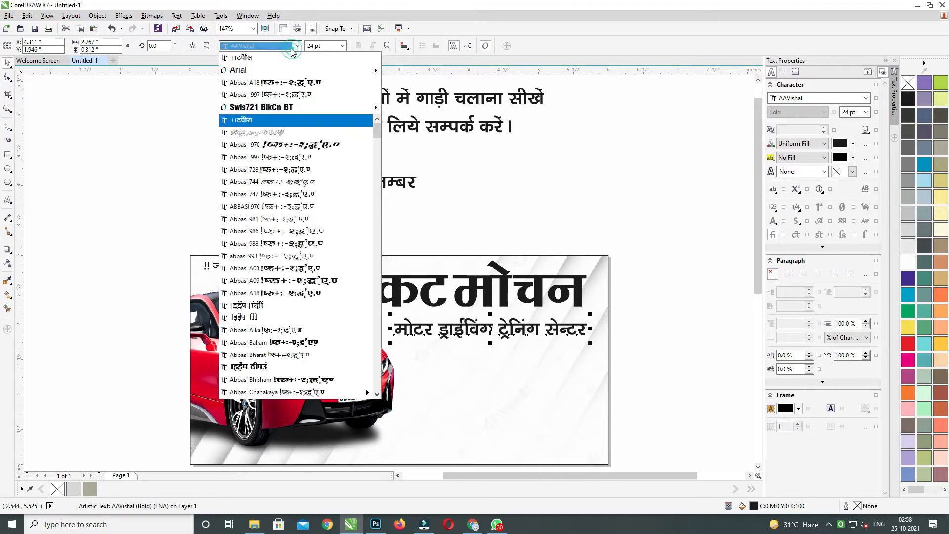
scroll(317, 190, "down", 3)
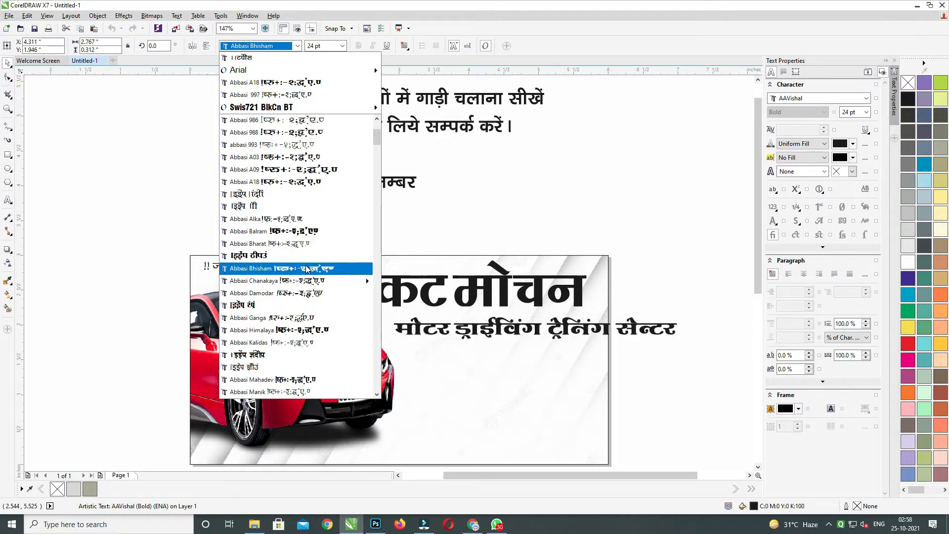
scroll(314, 292, "down", 1)
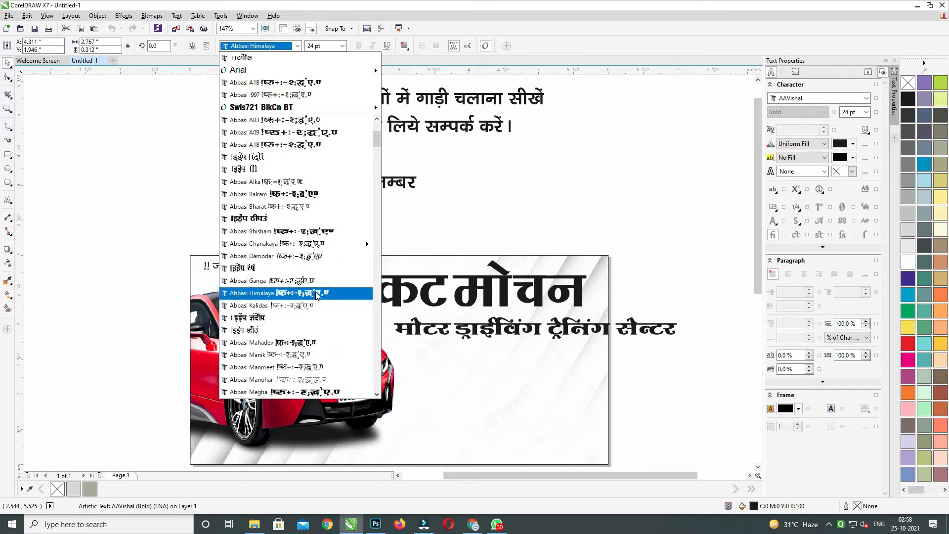
left_click(316, 293)
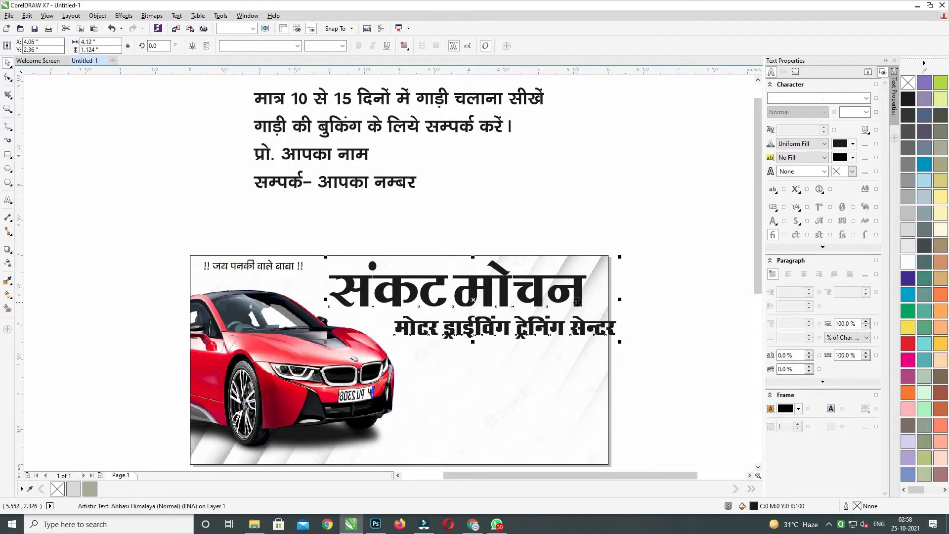
left_click(584, 301, "shift")
left_click(680, 286)
Resize the "मोटर ड्राईविंग ट्रेनिंग सेन्टर" line to about 2.97 × 0.43 inches, and widen both heading lines together to about 3.81 inches
left_click(378, 327)
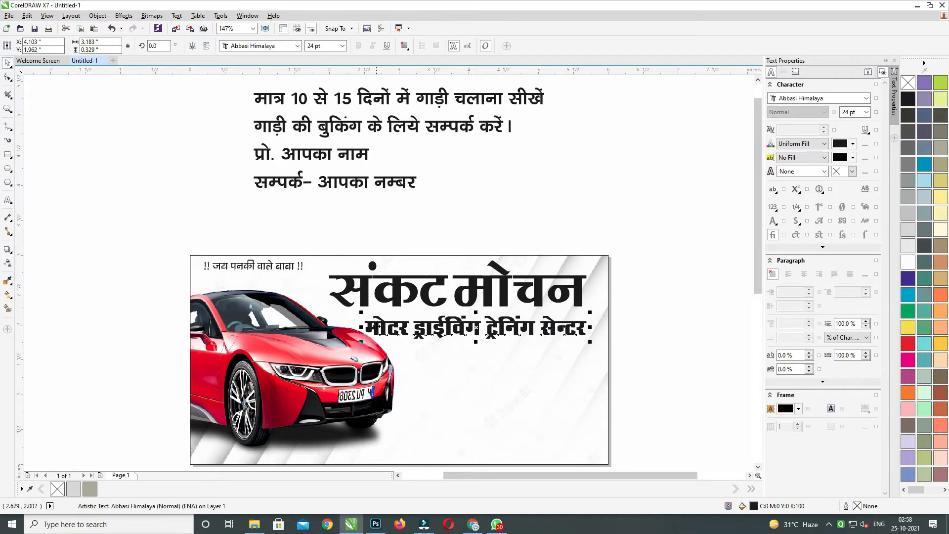
left_click_drag(360, 327, 377, 327)
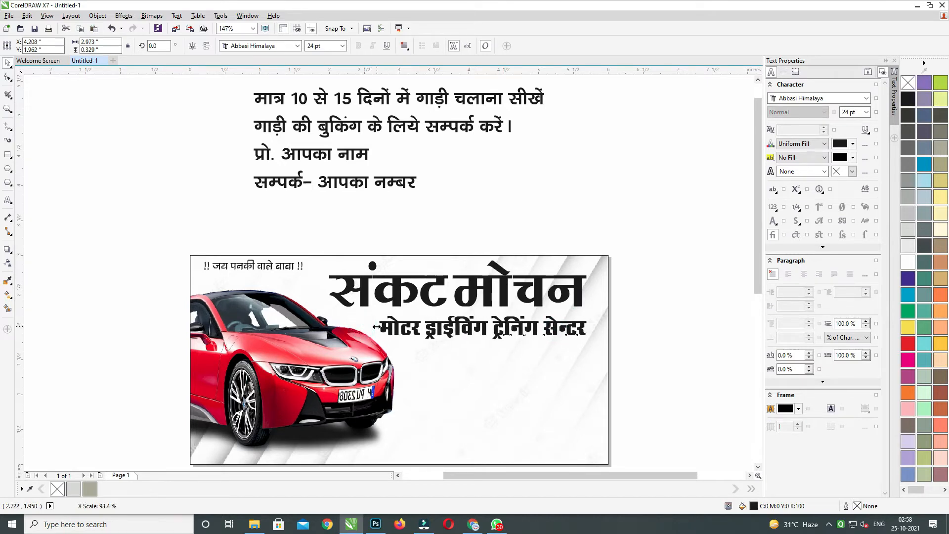
left_click_drag(484, 342, 483, 350)
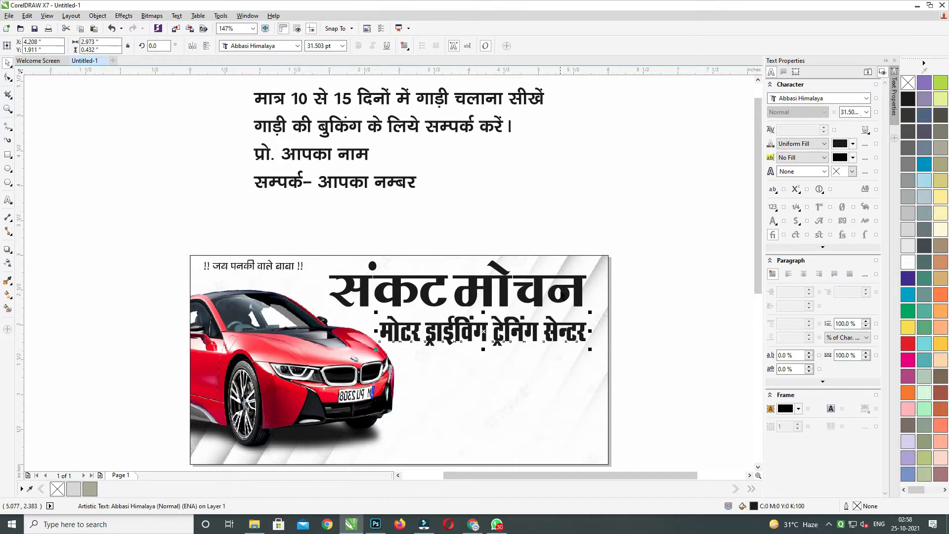
left_click(578, 292, "shift")
left_click_drag(591, 304, 598, 304)
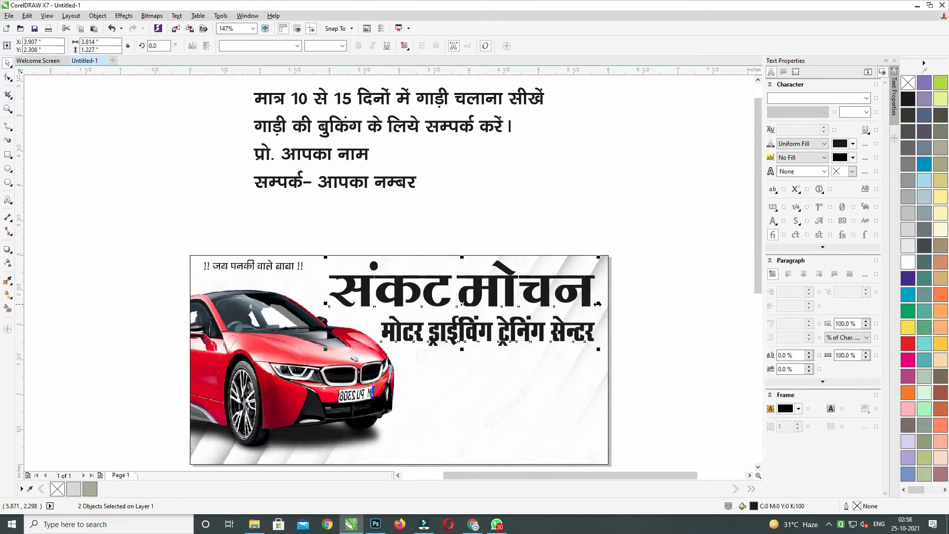
key("Escape")
scroll(586, 291, "down", 1)
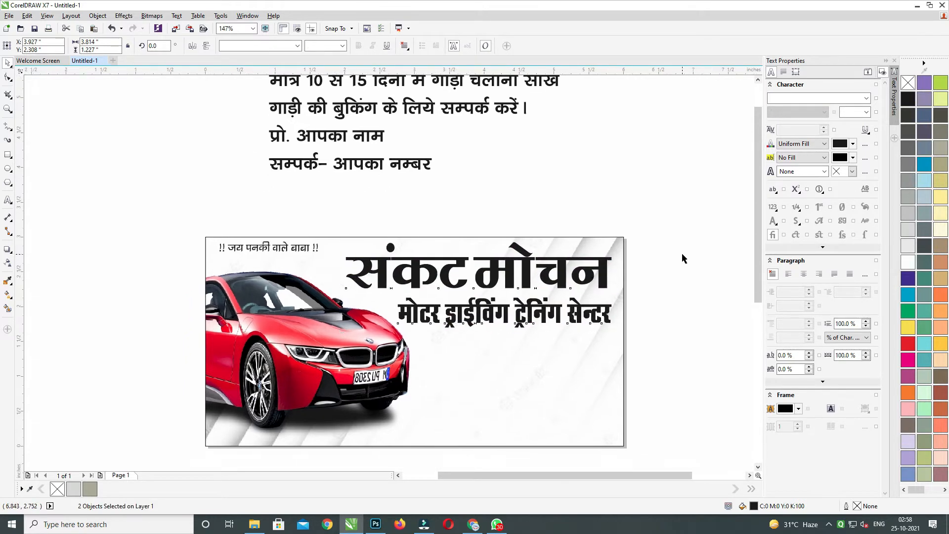
left_click(302, 241)
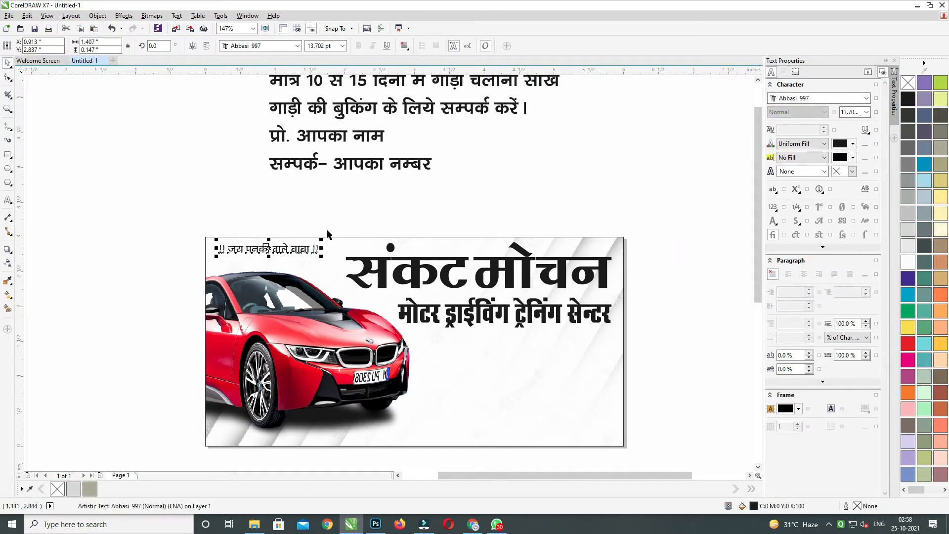
left_click_drag(345, 218, 349, 227)
left_click(712, 292)
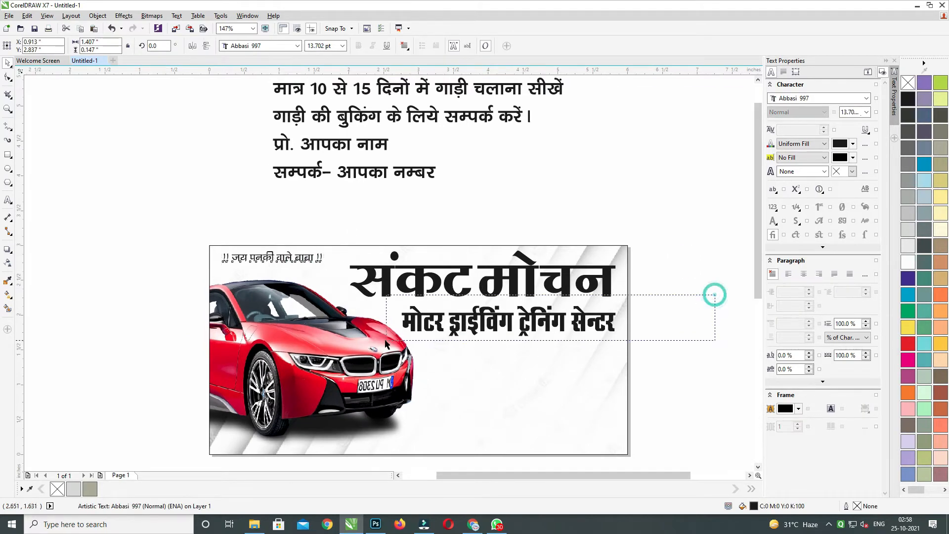
left_click(668, 258)
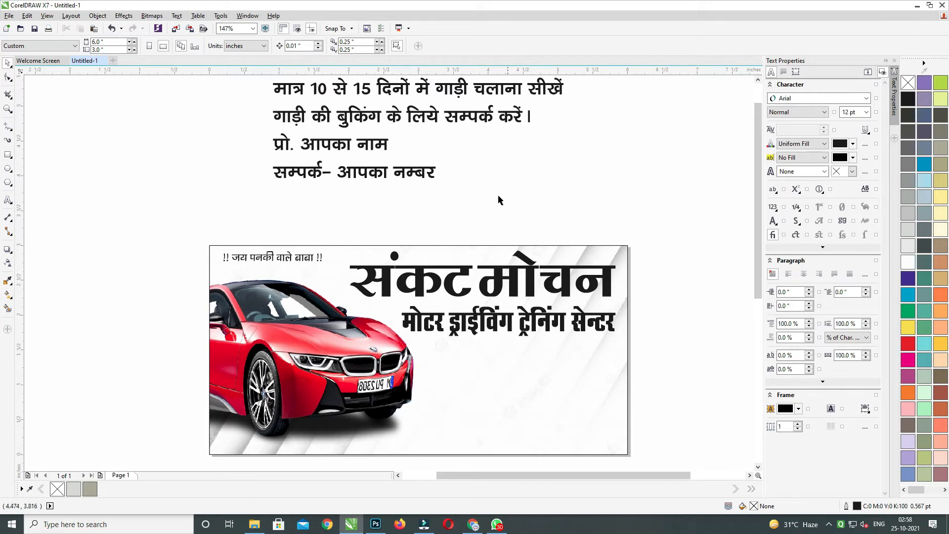
Cut the line "मात्र 10 से 15 दिनों में गाड़ी चलाना सीखें" out of the text block above the card
left_click(409, 179)
scroll(426, 177, "up", 1)
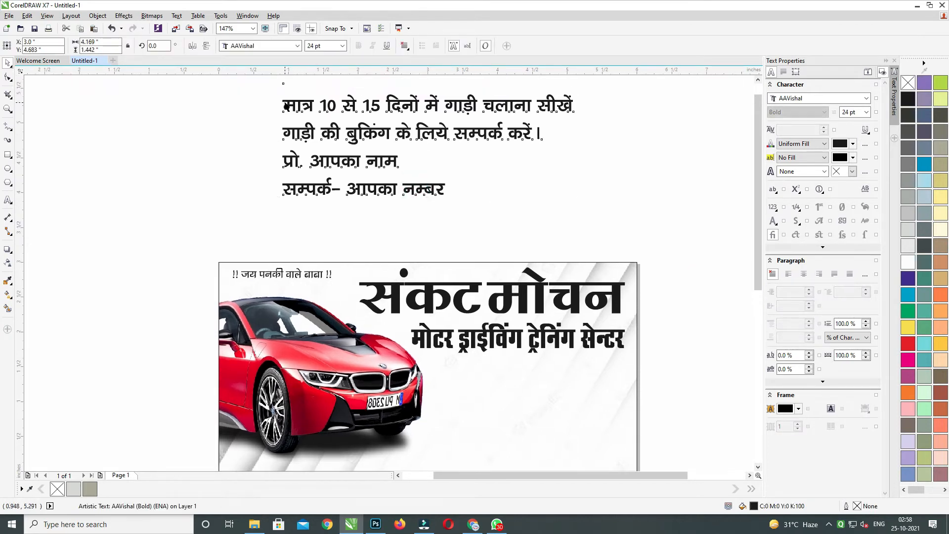
left_click_drag(286, 106, 588, 103)
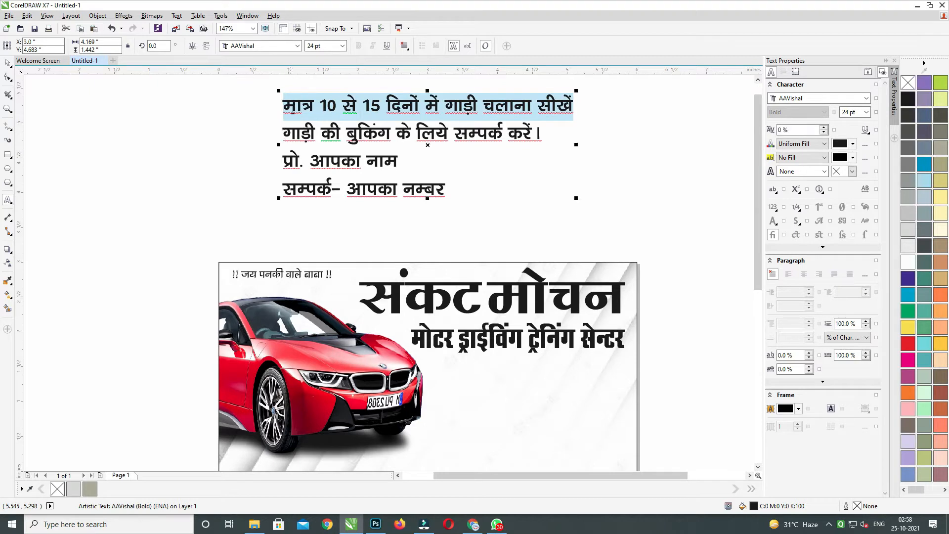
key("Delete")
left_click(7, 64)
scroll(301, 269, "down", 3)
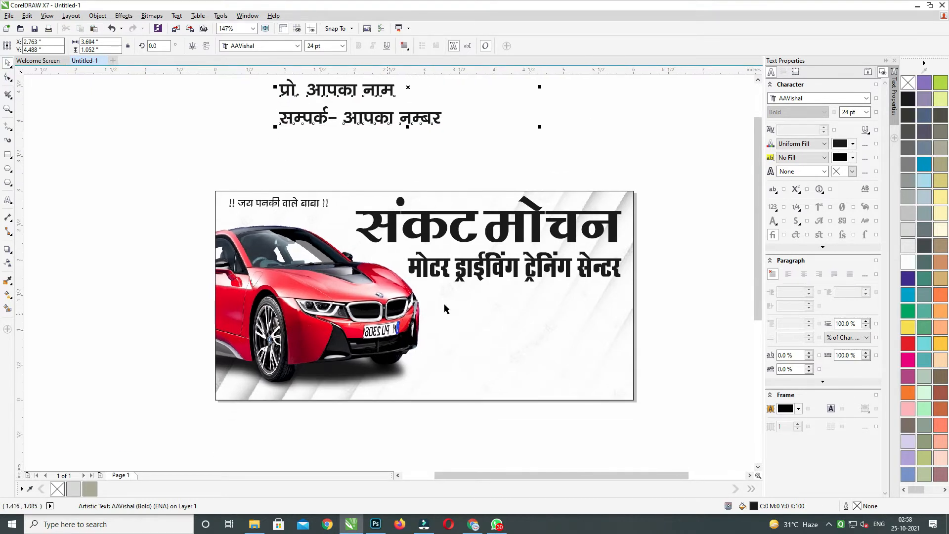
Join the "सम्पर्क– आपका नम्बर" line onto the end of the "प्रो. आपका नाम" line, separated by a space
left_click(476, 267)
scroll(423, 170, "up", 3)
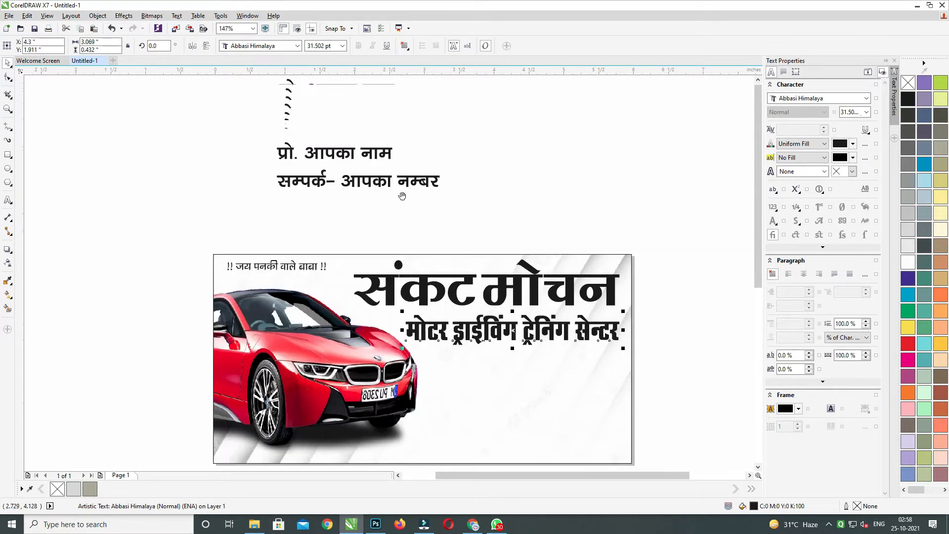
double_click(279, 187)
key("BackSpace")
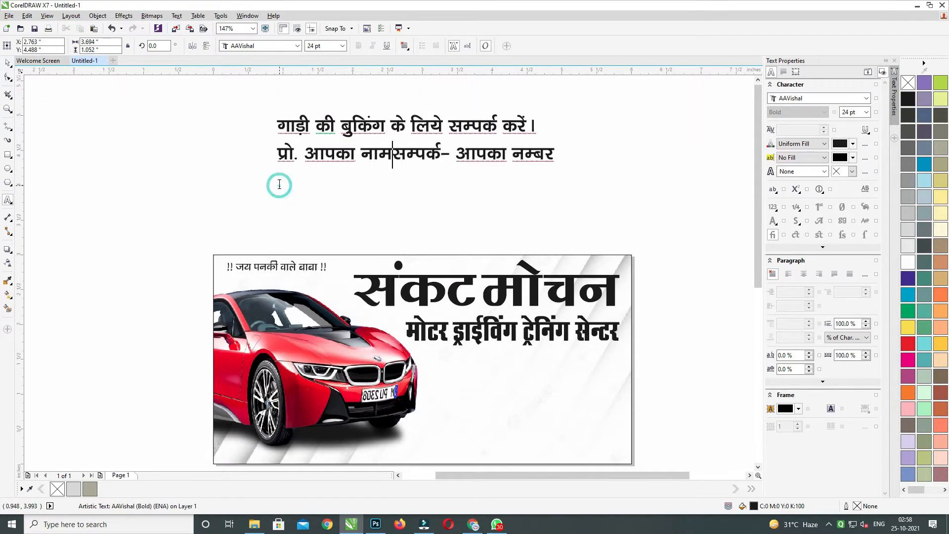
left_click(7, 63)
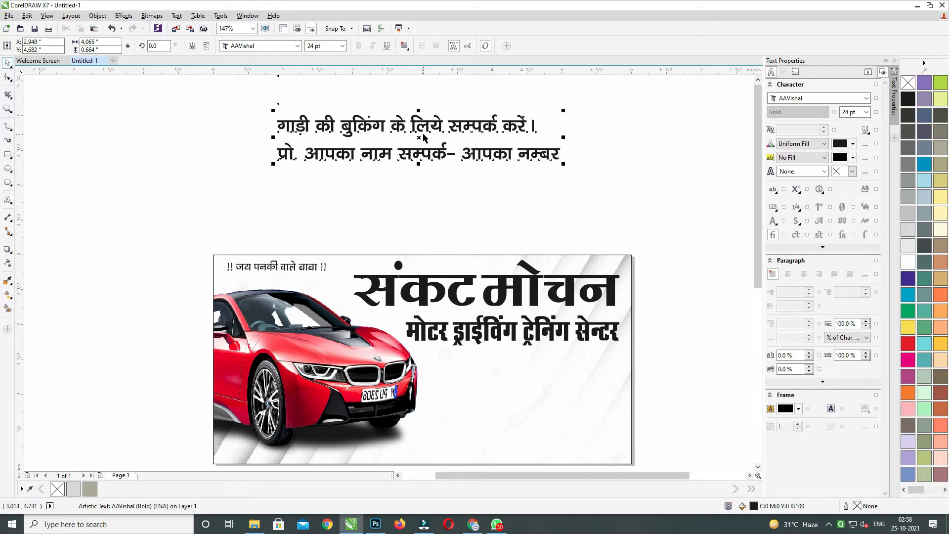
Separate "गाड़ी की बुकिंग के लिये सम्पर्क करें ।" from the text block, place it along the card's lower edge and shrink it to about 16.9 pt
left_click_drag(435, 101, 205, 73)
left_click(396, 141)
left_click_drag(442, 140, 426, 377)
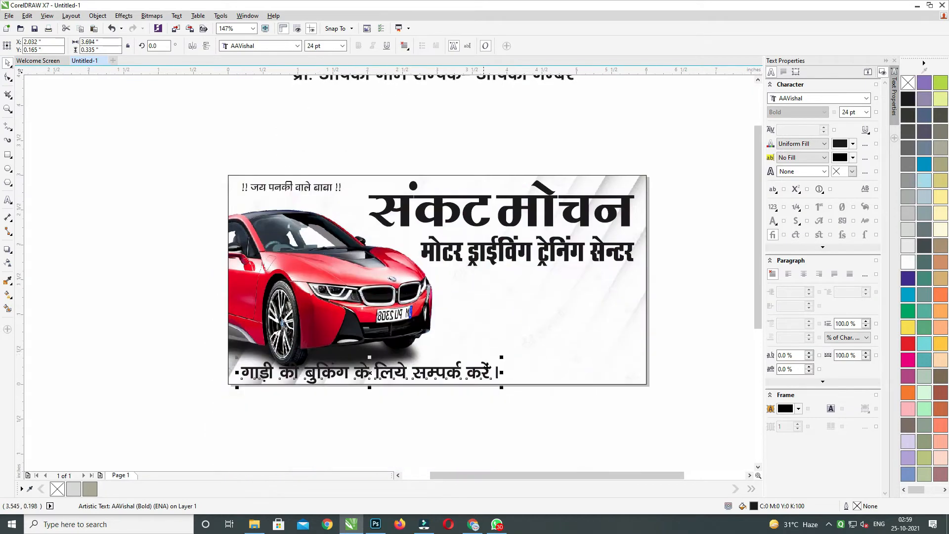
left_click_drag(500, 356, 459, 363)
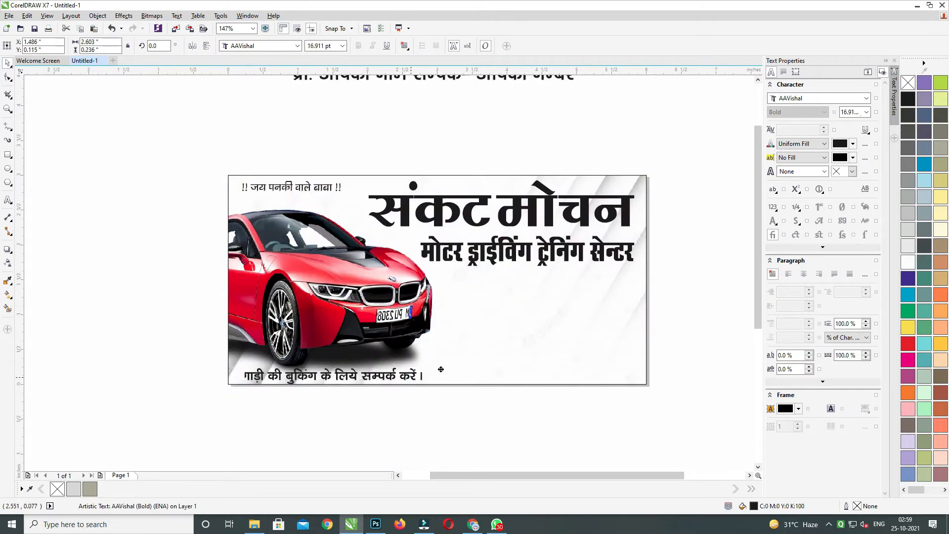
Paste "मात्र 10 से 15 दिनों में गाड़ी चलाना सीखें" as separate text just below the card and move the booking line off the card
left_click_drag(405, 374, 473, 412)
right_click(473, 411)
key("F8")
key("ctrl+a")
key("ctrl+v")
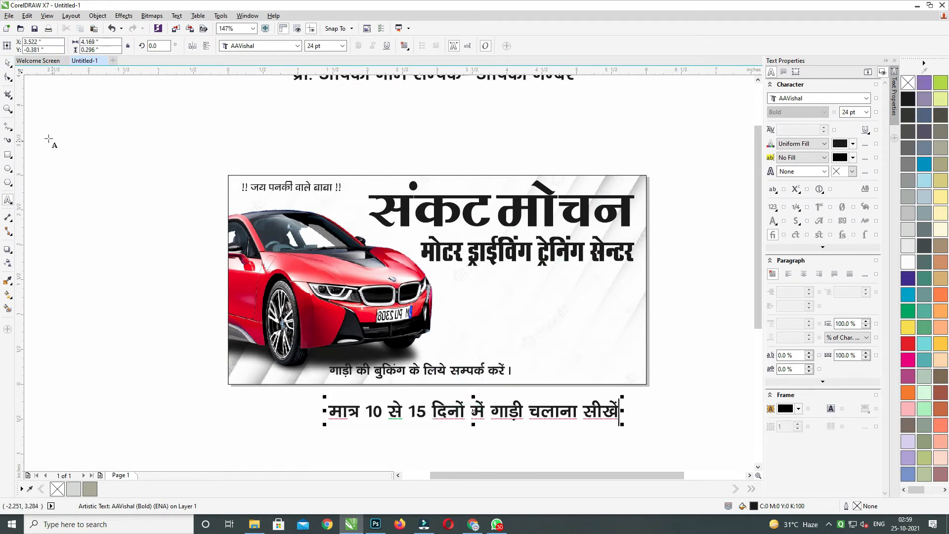
left_click(8, 63)
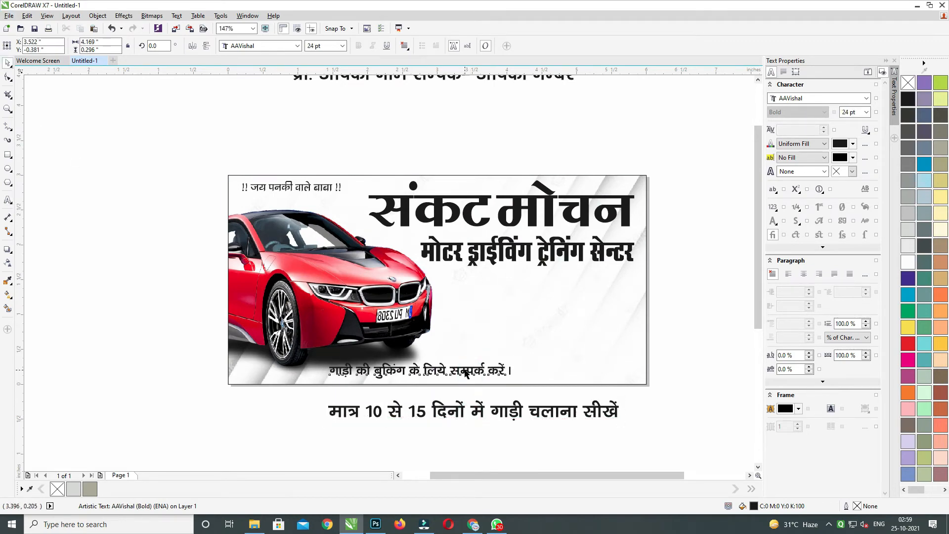
left_click_drag(464, 373, 604, 472)
Move the car slightly up inside its PowerClip frame and narrow the "मोटर ड्राईविंग ट्रेनिंग सेन्टर" line to about 2.98 inches
double_click(310, 287)
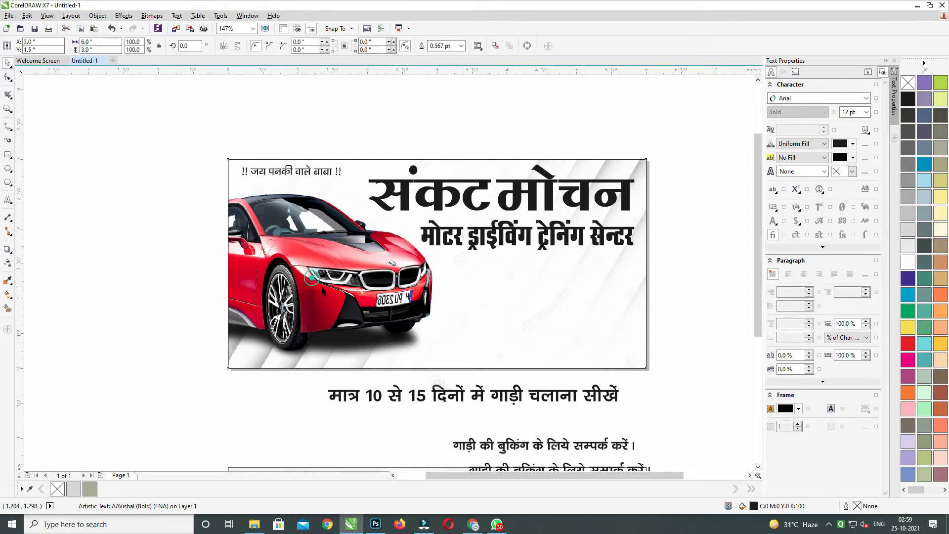
left_click(351, 95, "ctrl")
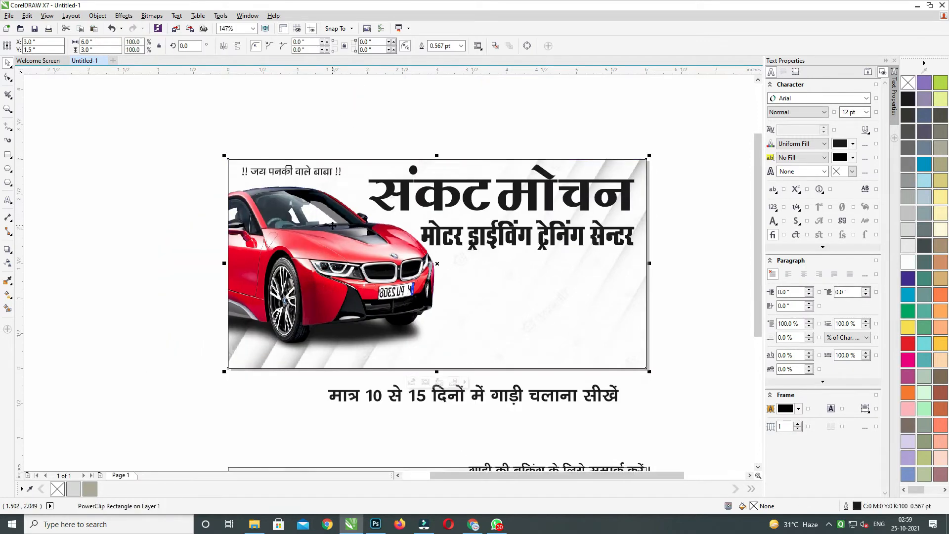
left_click(331, 261, "ctrl")
left_click_drag(331, 262, 334, 255)
left_click(367, 83, "ctrl")
left_click(470, 237)
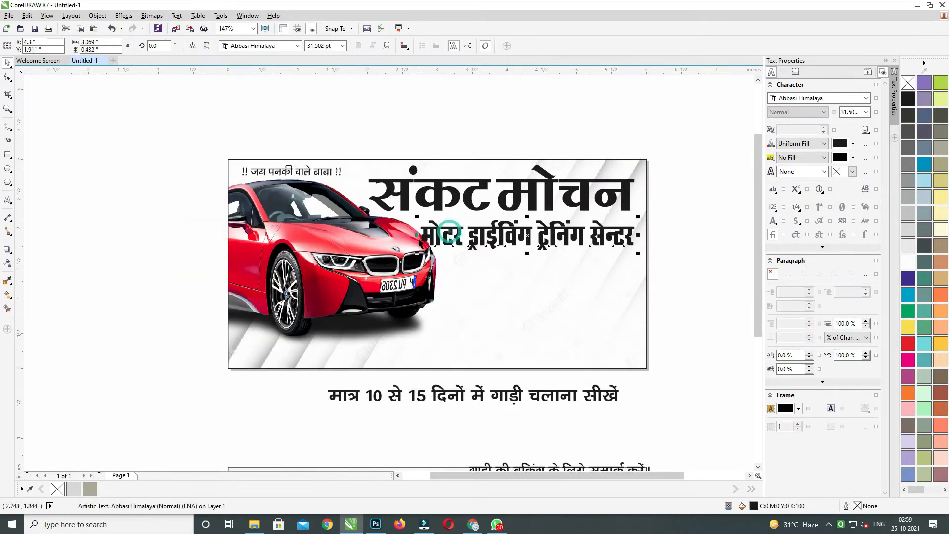
left_click_drag(419, 232, 423, 233)
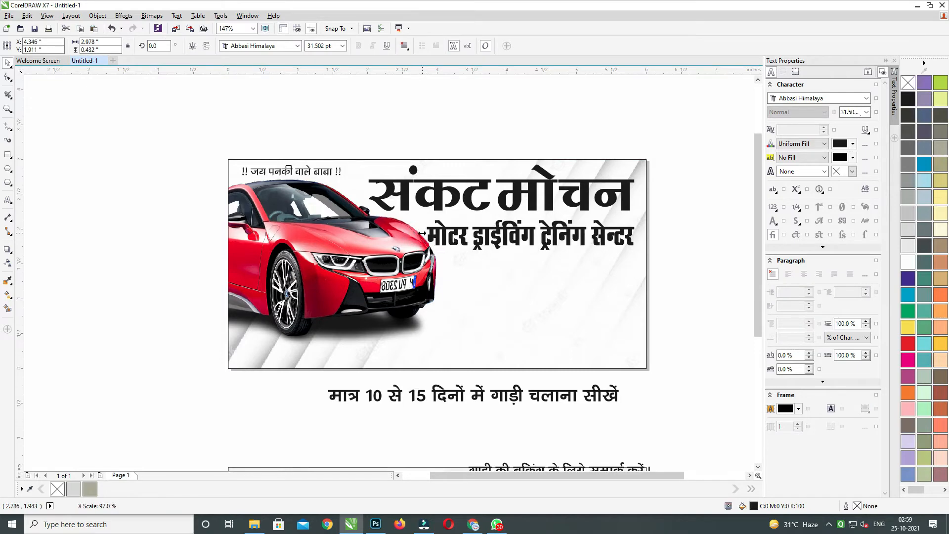
Place the "मात्र 10 से 15 दिनों में गाड़ी चलाना सीखें" text beneath the car and break it into two centred lines before "में"
left_click(380, 396)
left_click_drag(380, 396, 278, 342)
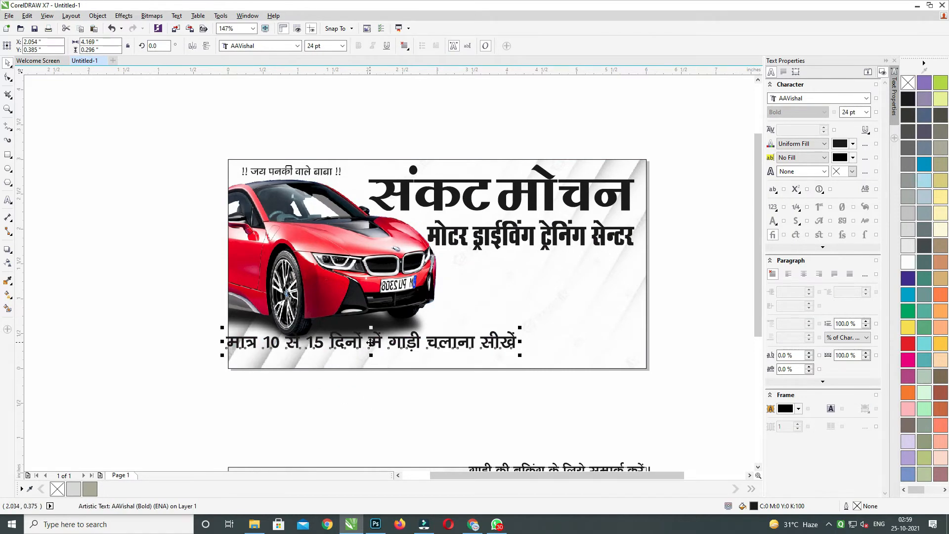
double_click(370, 342)
key("Return")
key("ctrl+a")
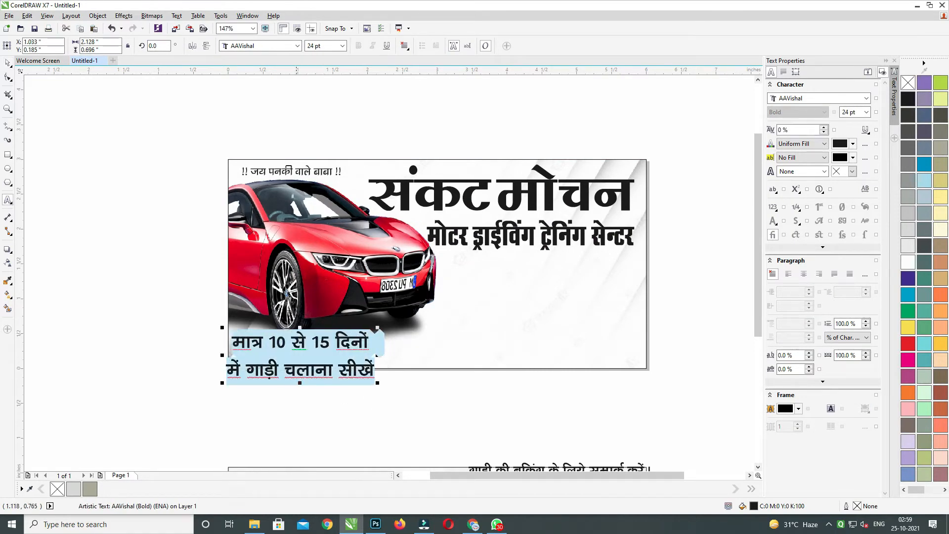
Tighten the line spacing of the two-line "मात्र 10 से 15 दिनों में गाड़ी चलाना सीखें" text to about 75.7%
left_click(8, 77)
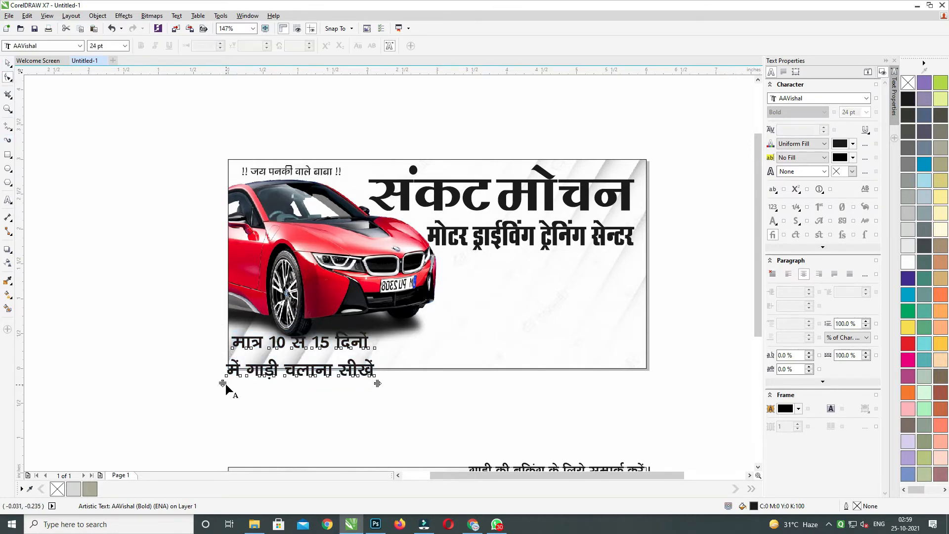
left_click_drag(224, 372, 224, 365)
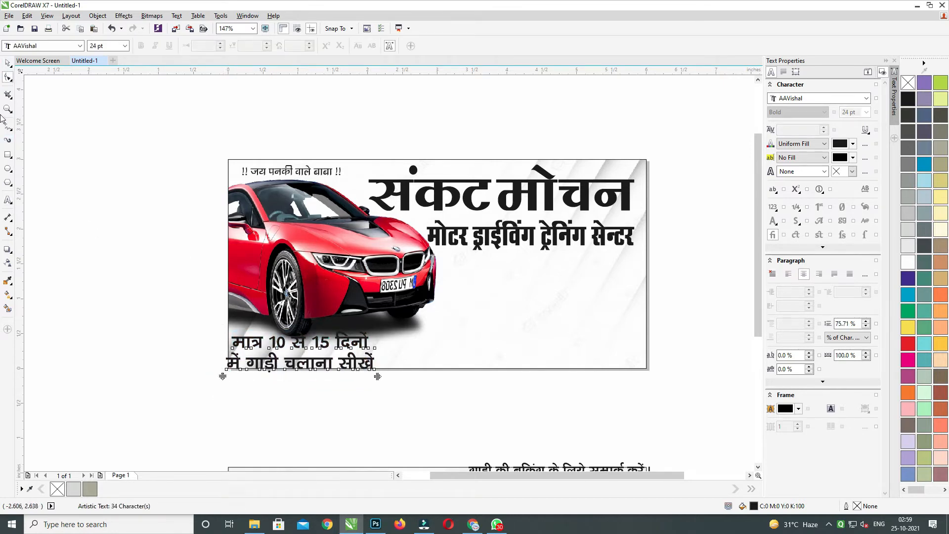
Shrink the two-line "मात्र 10 से 15 दिनों में गाड़ी चलाना सीखें" text to about 1.71 inches wide and shift it right beneath the car
left_click(7, 63)
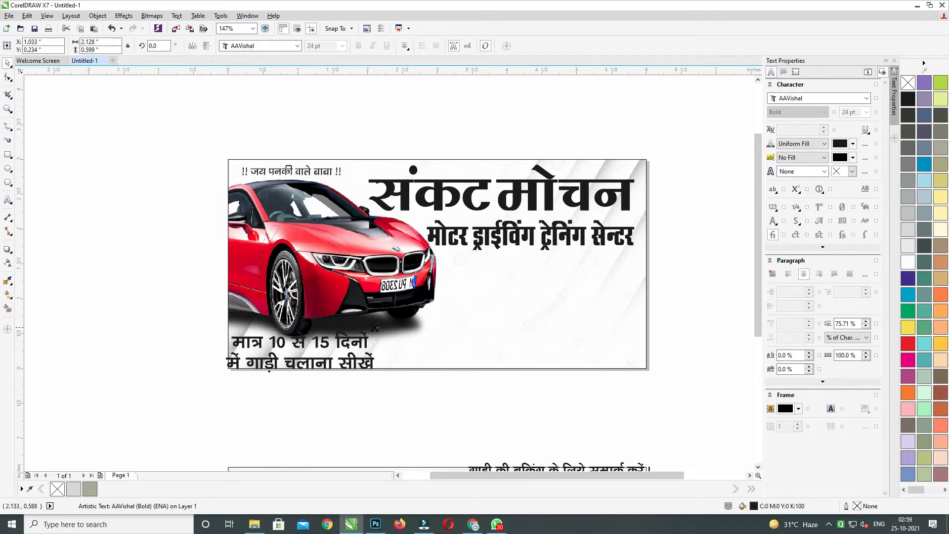
left_click_drag(376, 327, 359, 276)
key("Right")
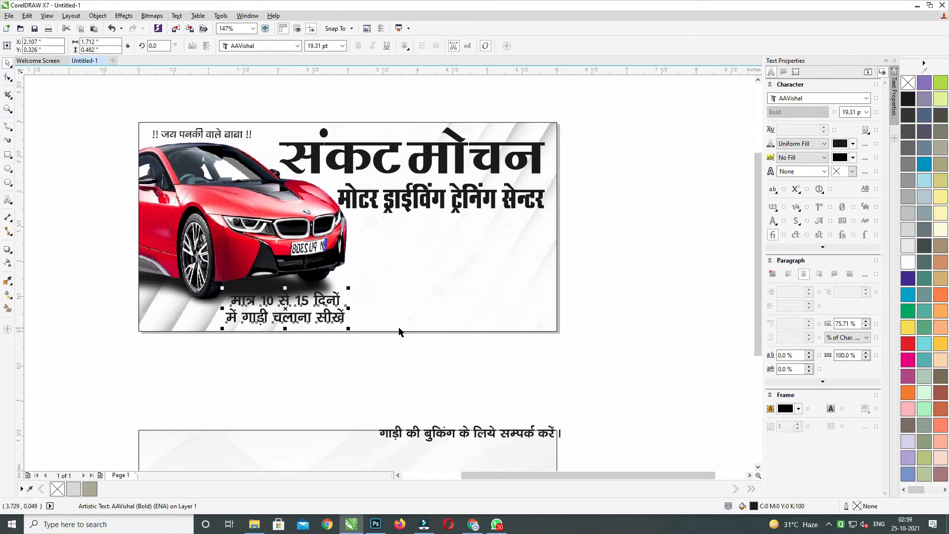
left_click_drag(407, 321, 396, 330)
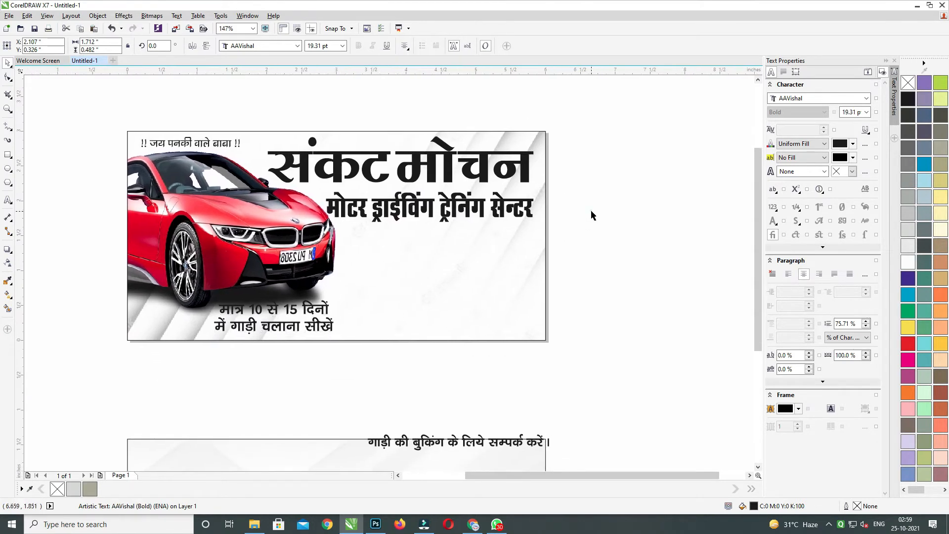
Move the "गाड़ी की बुकिंग के लिये सम्पर्क करें" line from below the card onto its lower right area
scroll(544, 197, "down", 3)
scroll(495, 178, "up", 1)
left_click_drag(539, 369, 517, 161)
scroll(517, 168, "down", 3)
scroll(446, 226, "up", 3)
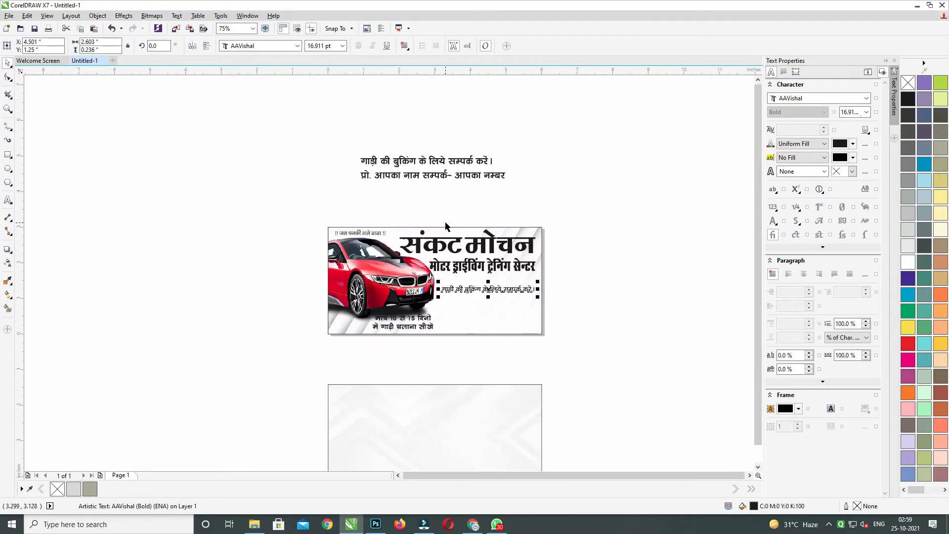
scroll(446, 226, "up", 3)
left_click(430, 162)
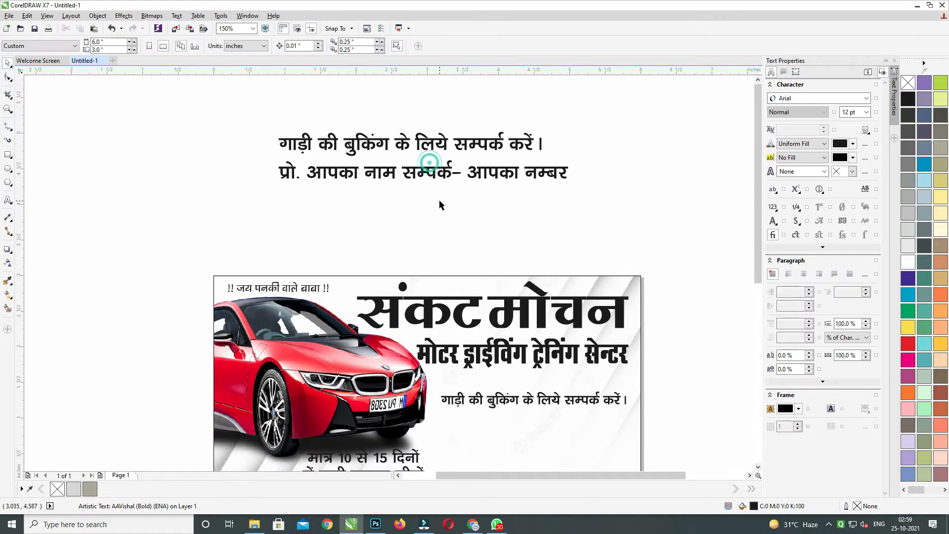
Move the two-line "मात्र 10 से 15 दिनों" text beneath the "मोटर ड्राईविंग ट्रेनिंग सेन्टर" line and enlarge it to about 1.94 inches wide
scroll(439, 201, "down", 1)
left_click_drag(407, 415, 597, 414)
left_click(572, 345)
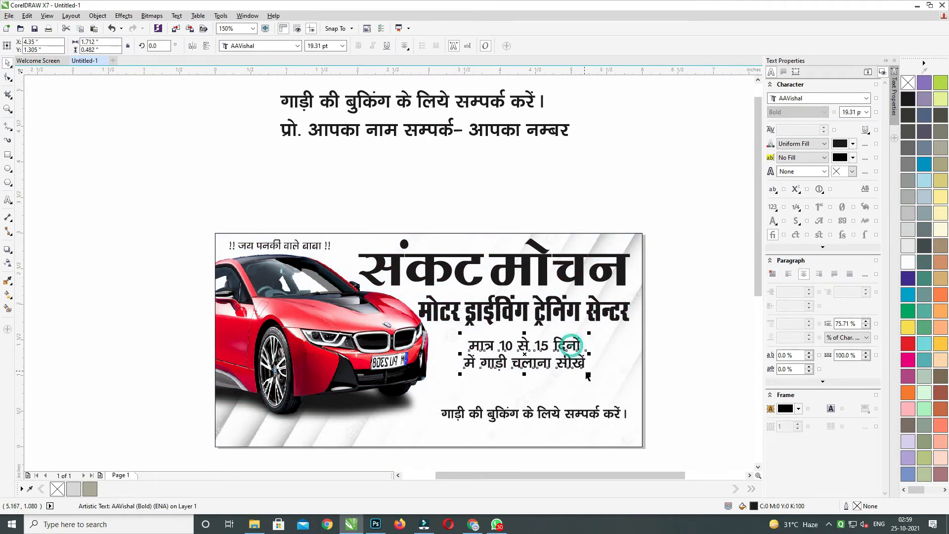
left_click_drag(597, 380, 605, 387)
left_click(666, 312)
Preview the Abbasi fonts on the two-line "मात्र 10 से 15 दिनों" text and apply Abbasi Sonal
left_click(475, 349)
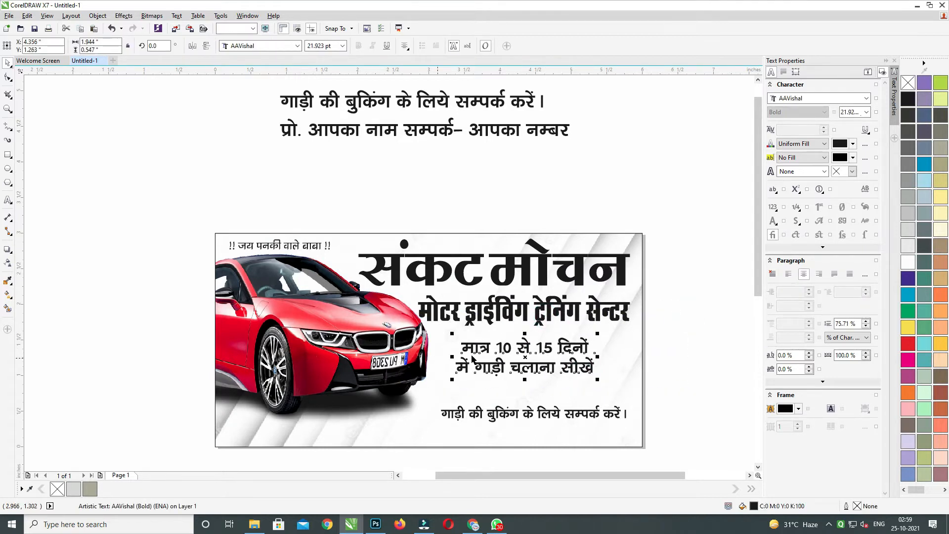
left_click(297, 45)
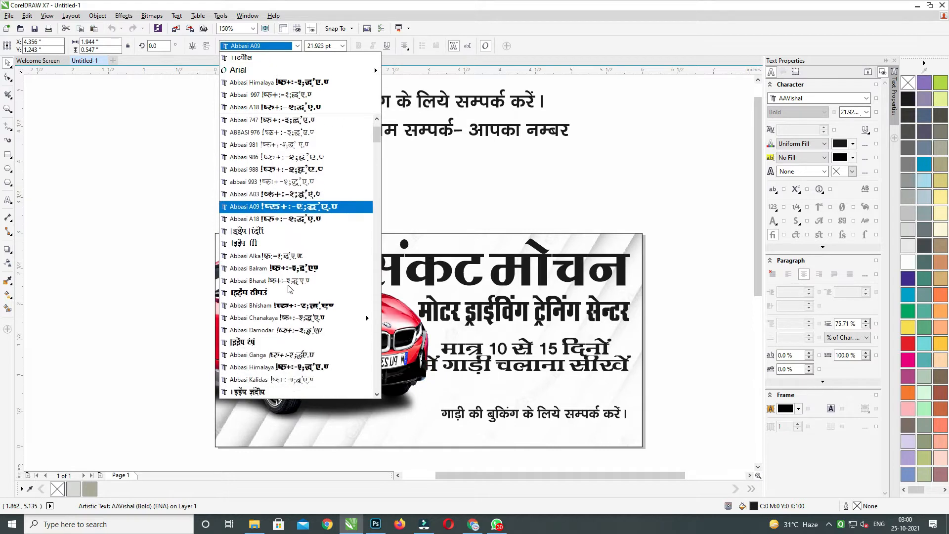
scroll(289, 286, "down", 3)
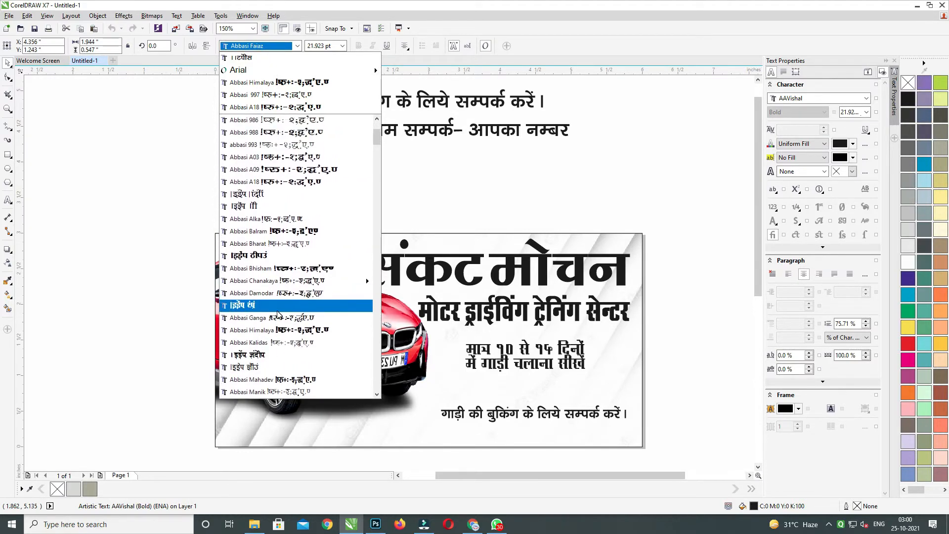
scroll(277, 315, "down", 2)
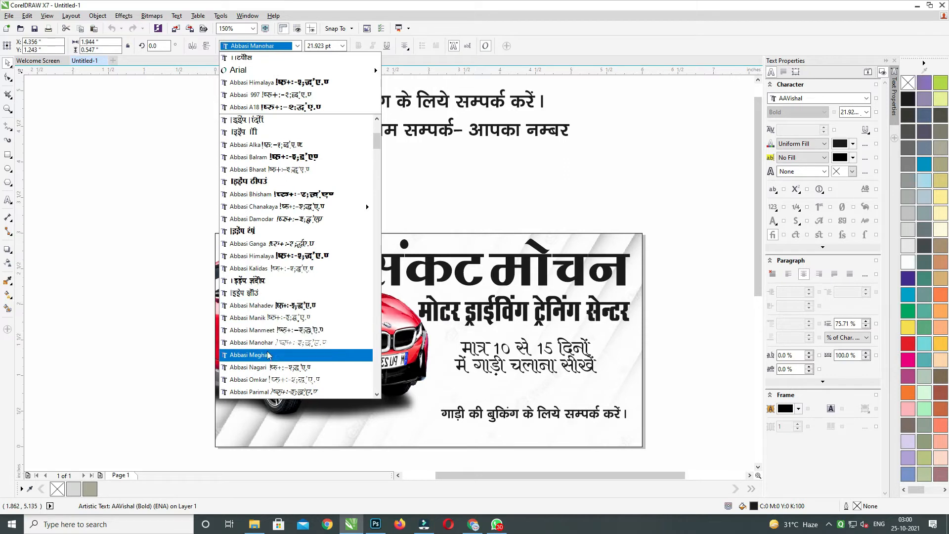
scroll(268, 346, "down", 1)
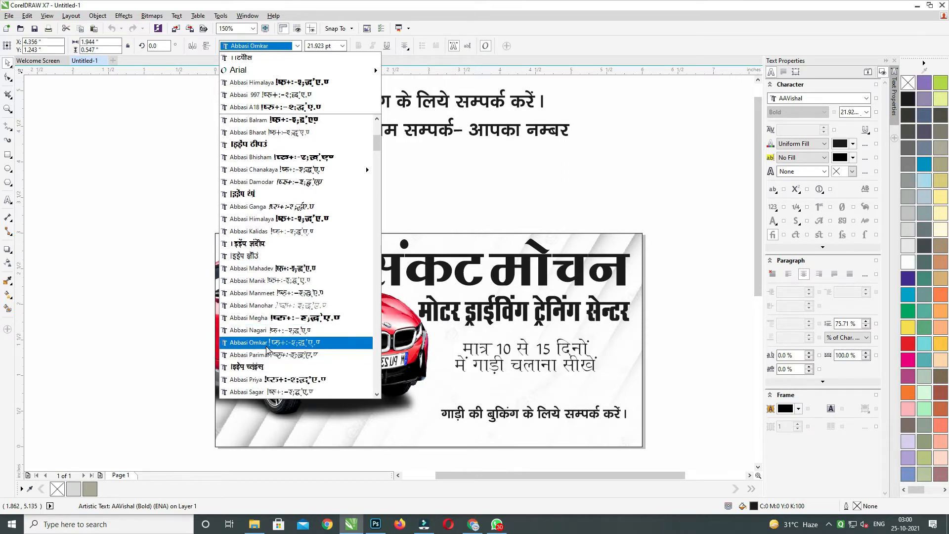
scroll(268, 349, "down", 1)
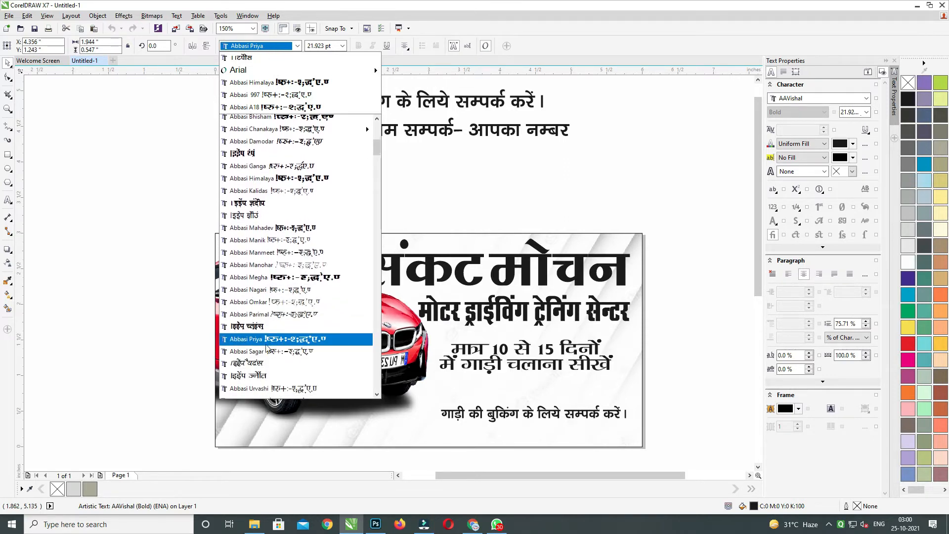
scroll(266, 345, "down", 1)
scroll(267, 342, "down", 2)
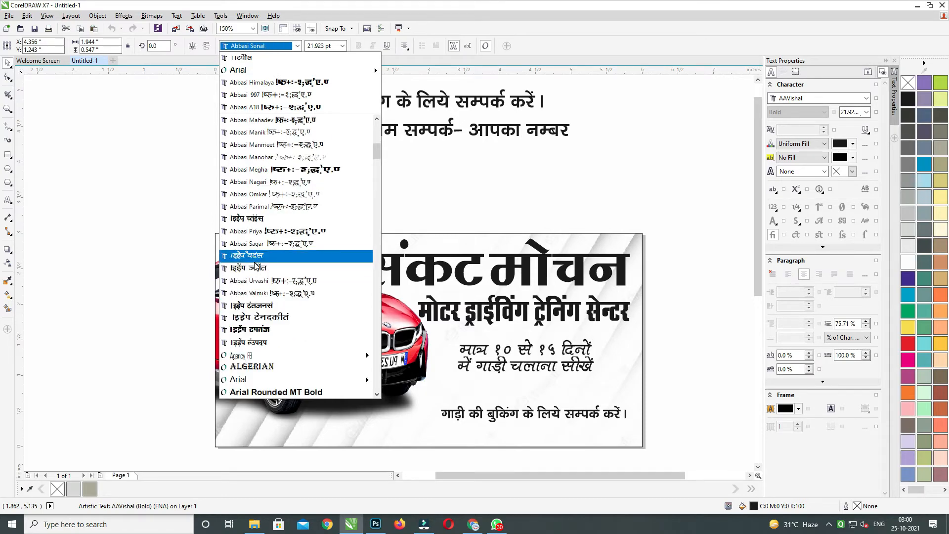
left_click(255, 261)
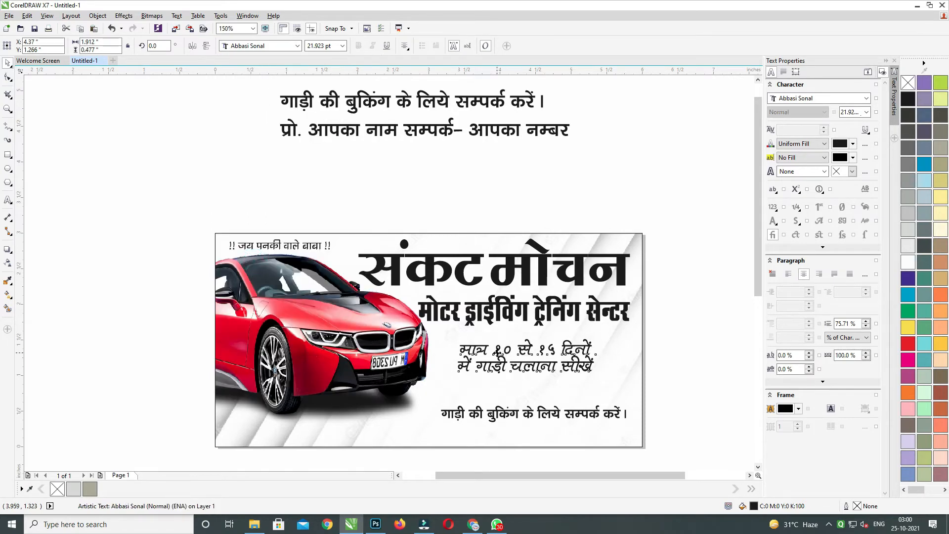
Change the font of the numerals 10 and 15 in the two-line text to AAVishal
double_click(496, 351)
left_click_drag(495, 349, 518, 348)
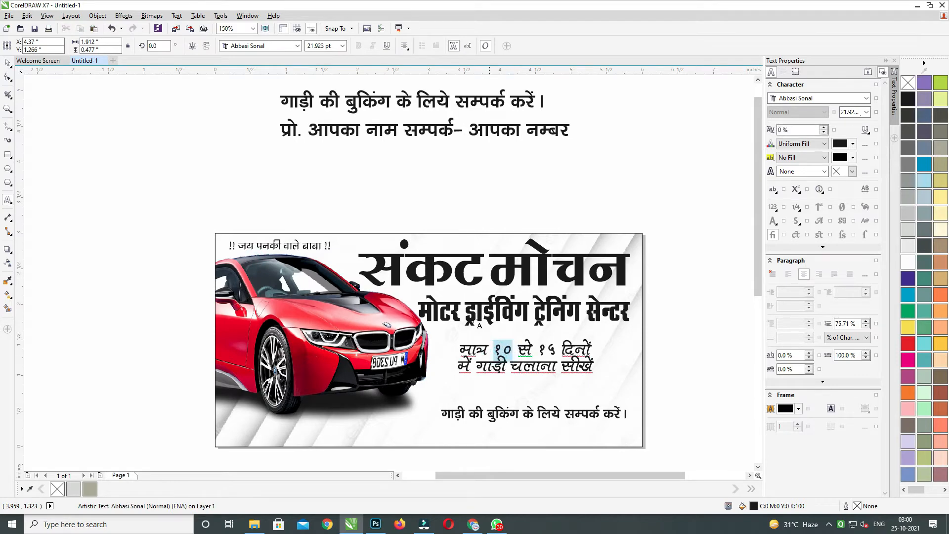
left_click(297, 45)
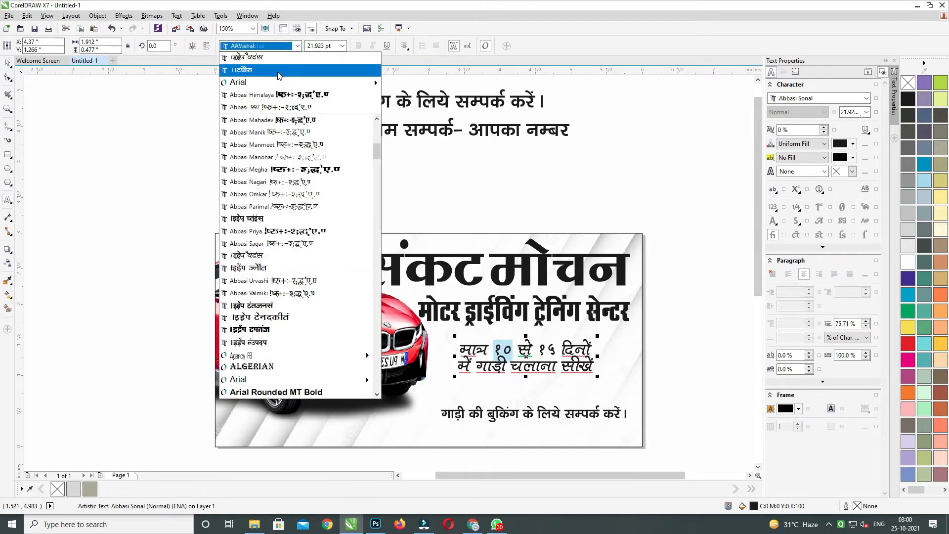
left_click(280, 75)
double_click(541, 352)
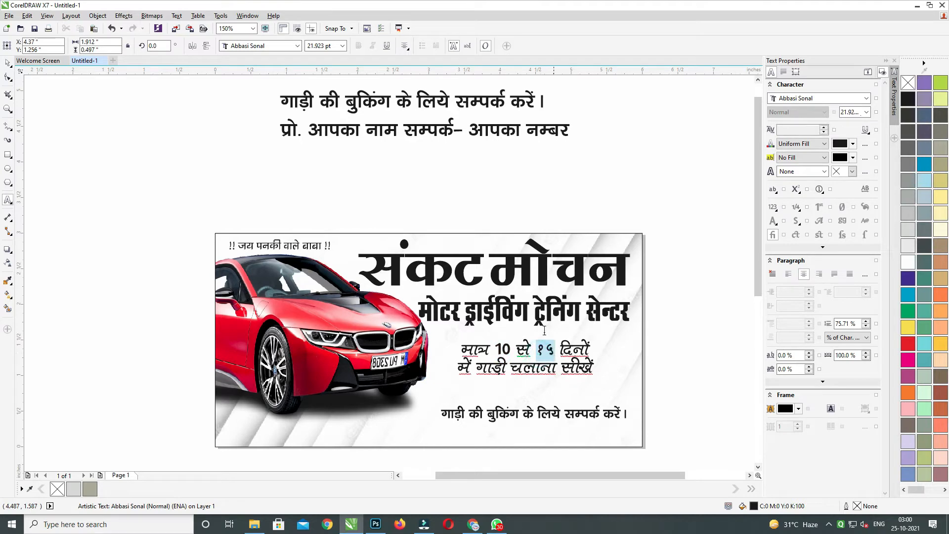
left_click(276, 48)
left_click(277, 68)
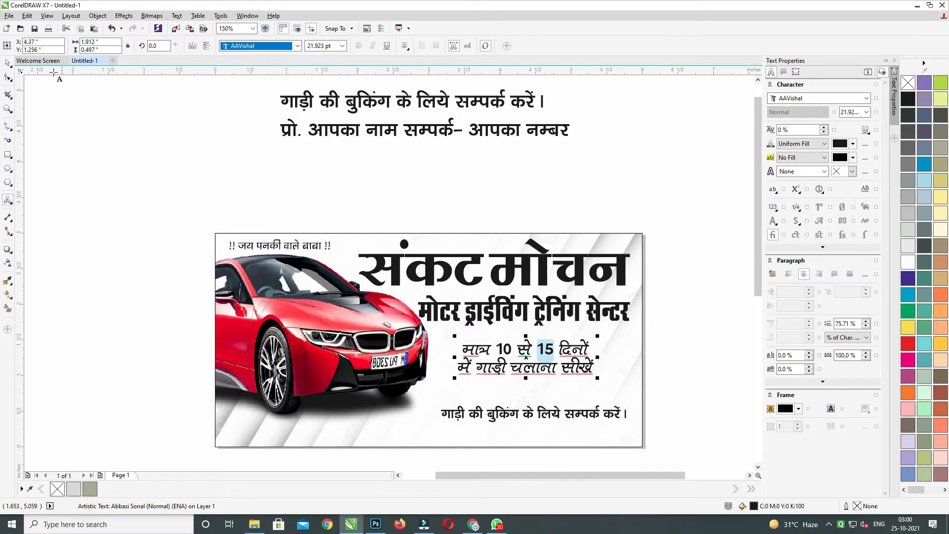
left_click(6, 64)
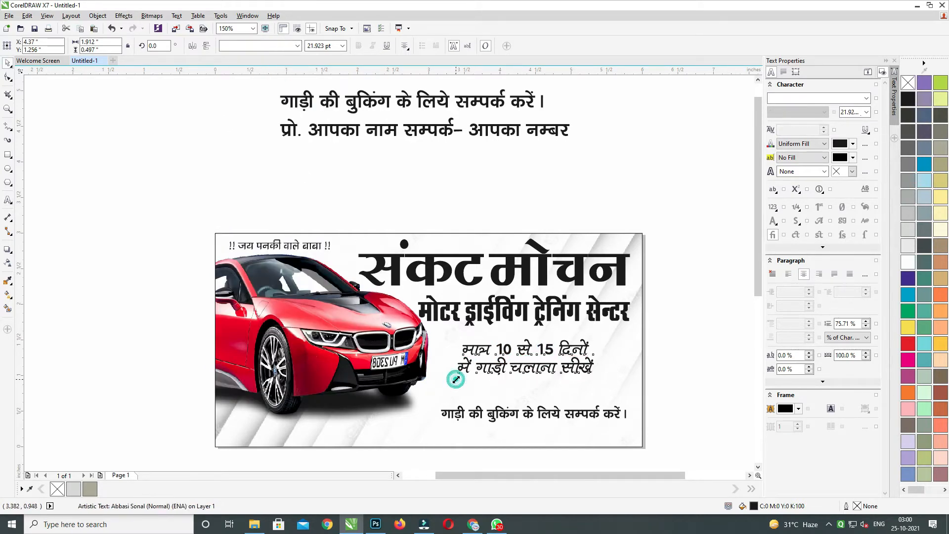
Loosen the line spacing of the two-line "मात्र 10 से 15 दिनों" text to about 81.6%
left_click(7, 78)
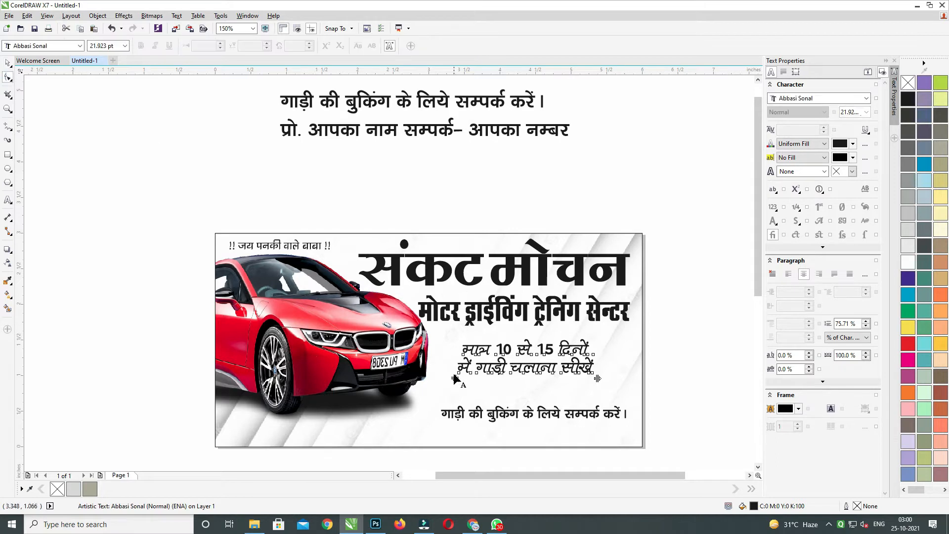
left_click_drag(455, 377, 455, 380)
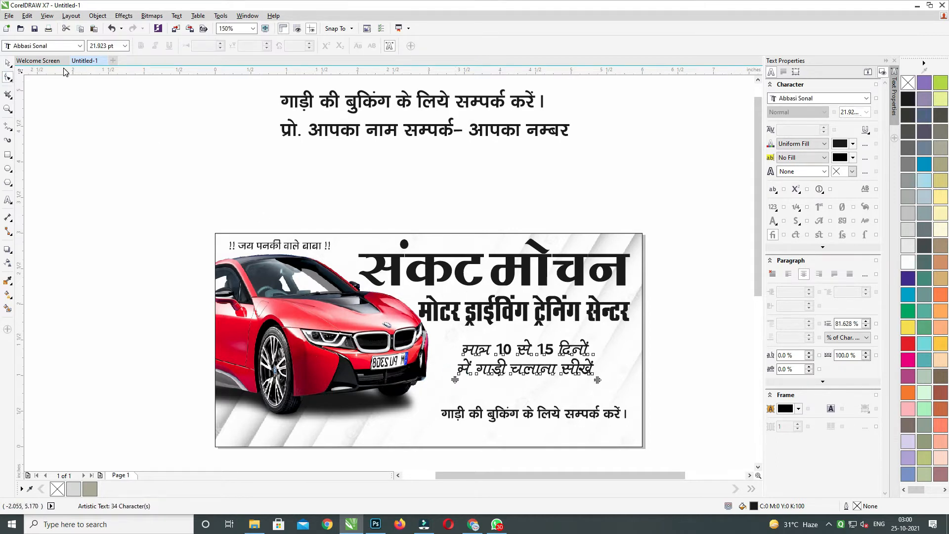
left_click(5, 66)
Centre the two-line text horizontally under the "मोटर ड्राईविंग ट्रेनिंग सेन्टर" line and nudge all three heading texts slightly right together
left_click(542, 316, "shift")
key("c")
left_click(668, 276)
left_click_drag(686, 234, 344, 392)
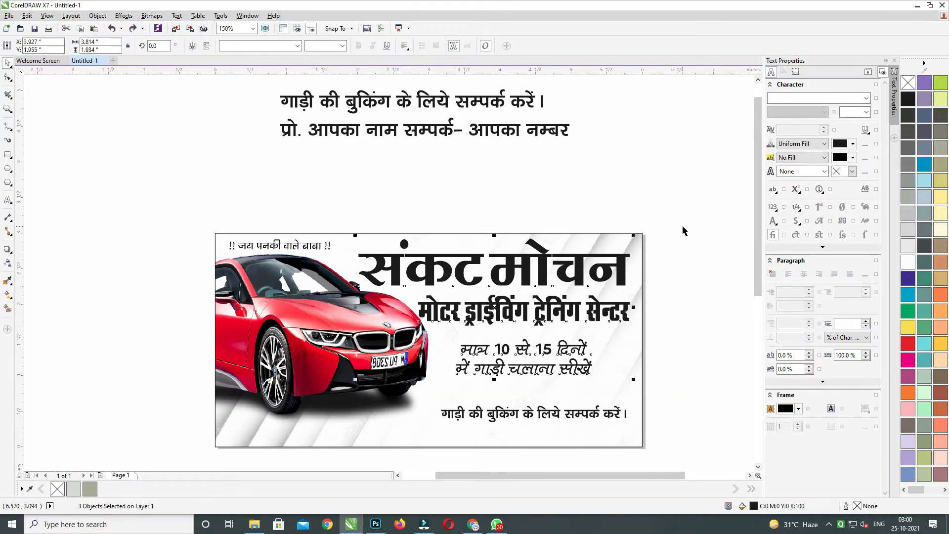
scroll(657, 297, "down", 2)
scroll(382, 141, "up", 2)
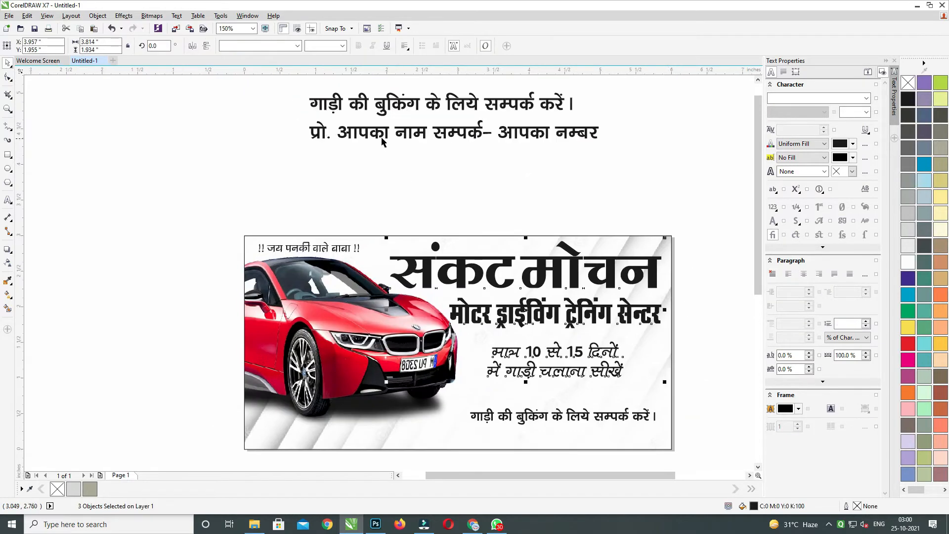
Delete the spare booking line above the card and move the card's booking line to the lower left corner beneath the car
left_click(429, 104)
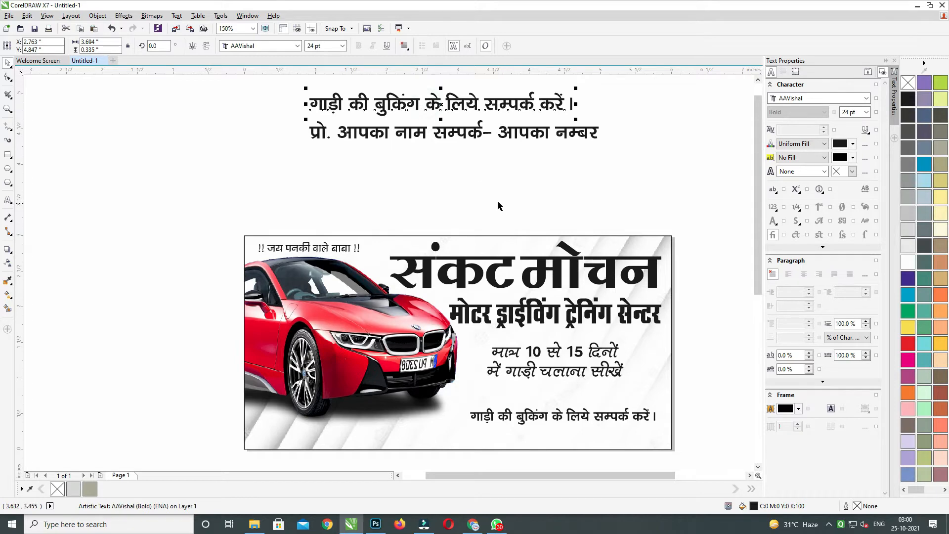
key("Delete")
left_click_drag(533, 419, 319, 438)
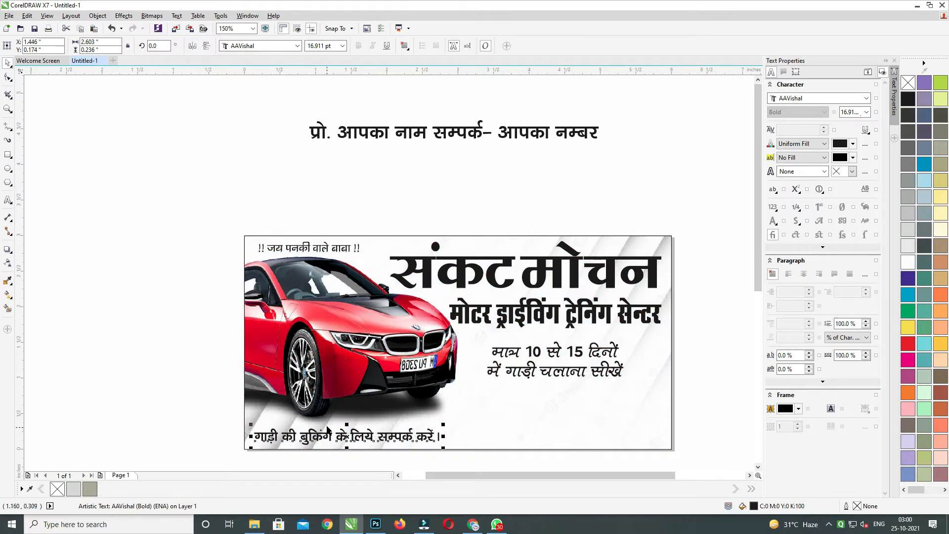
Draw a strip rectangle about 6.16 × 0.34 inches around the booking line and centre it horizontally on the card
left_click(8, 155)
left_click_drag(236, 421, 652, 431)
left_click(596, 406, "shift")
key("c")
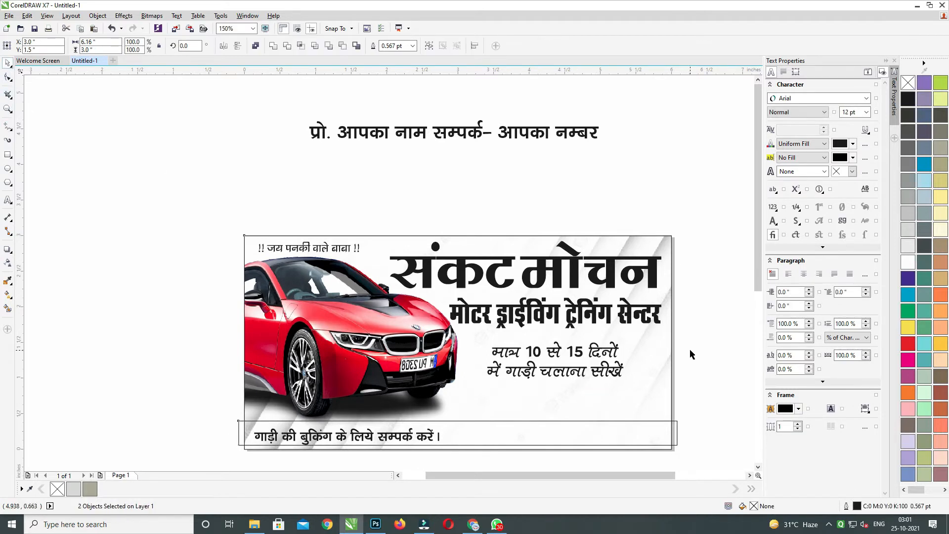
Align the booking line vertically to the centre of the strip rectangle
left_click(690, 350)
left_click_drag(121, 355, 513, 469)
left_click(515, 427, "shift")
key("e")
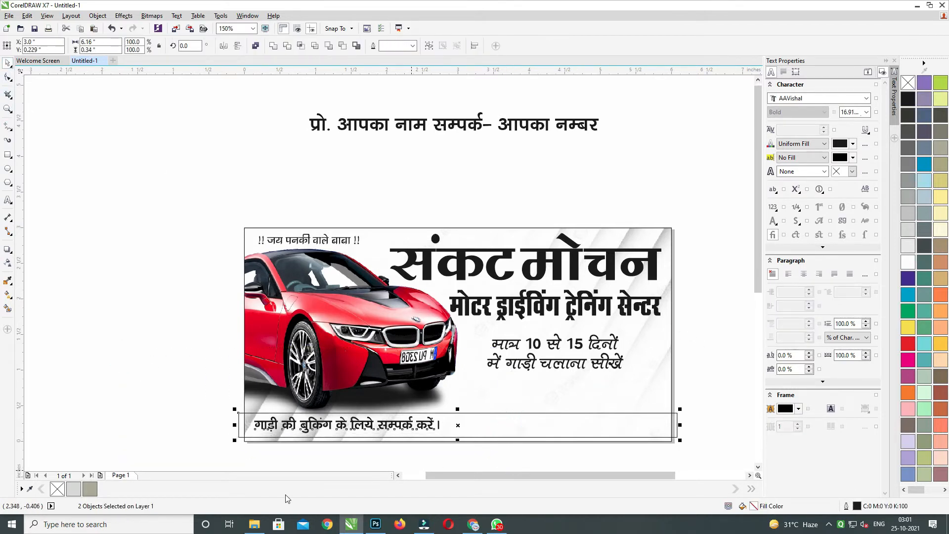
left_click_drag(224, 418, 214, 377)
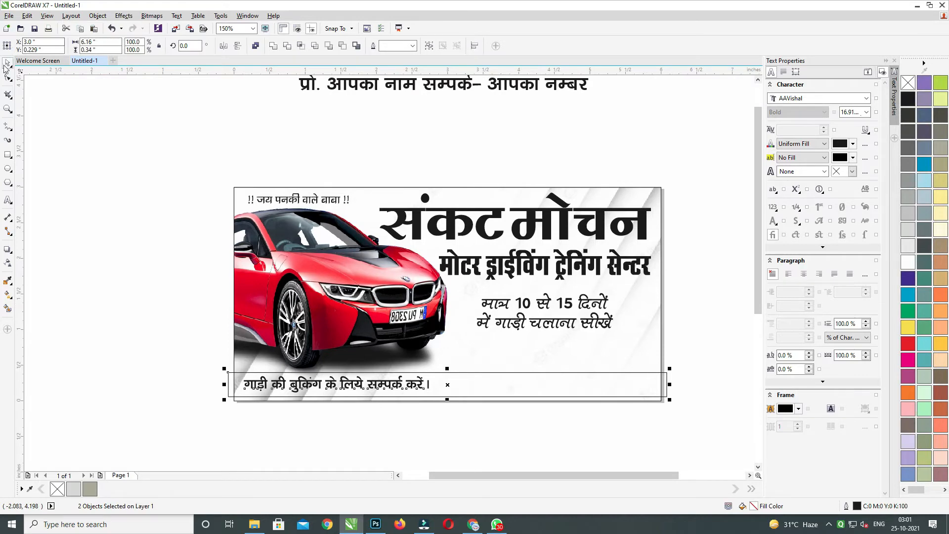
Make a copy of the strip rectangle narrowed from its right end to about 4.21 inches and convert it to curves
left_click(614, 394)
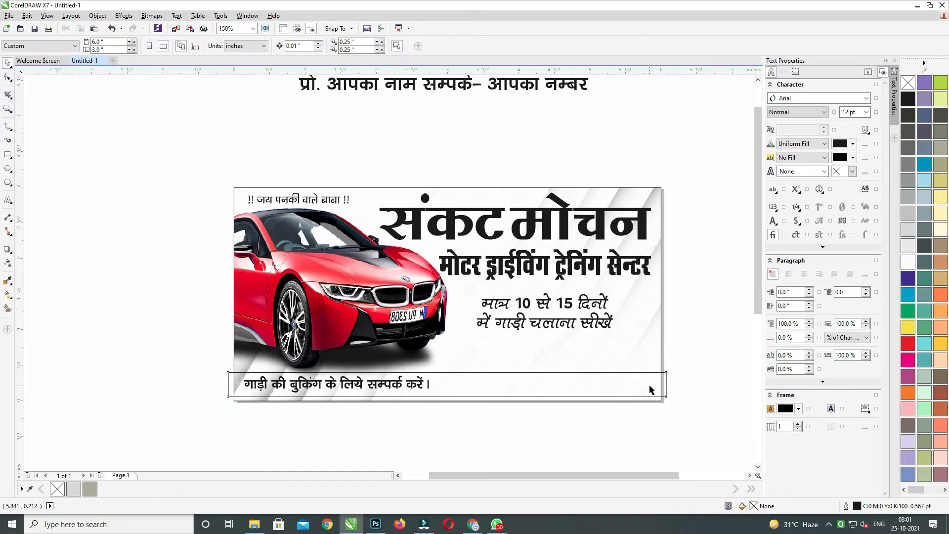
left_click_drag(666, 384, 531, 390)
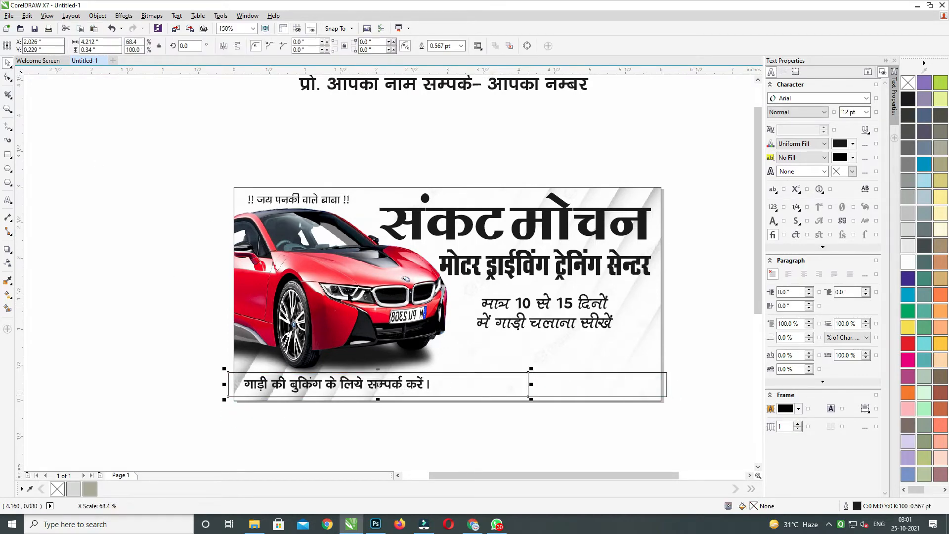
key("F10")
key("ctrl+q")
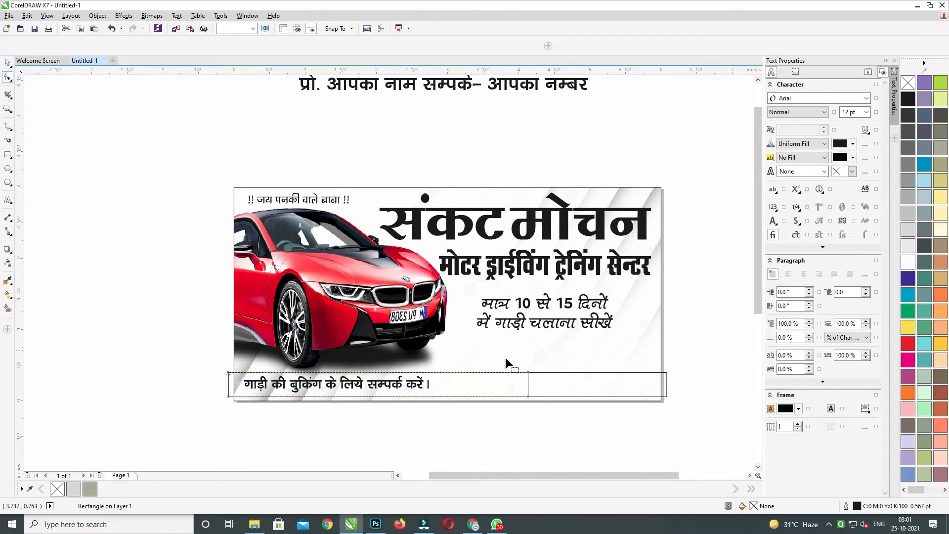
Shift the upper right node of the narrower strip to the left so that its right end slants
left_click_drag(505, 357, 556, 392)
key("Left")
key("Left")
key("Left")
key("Left")
key("Left")
key("Left")
key("Left")
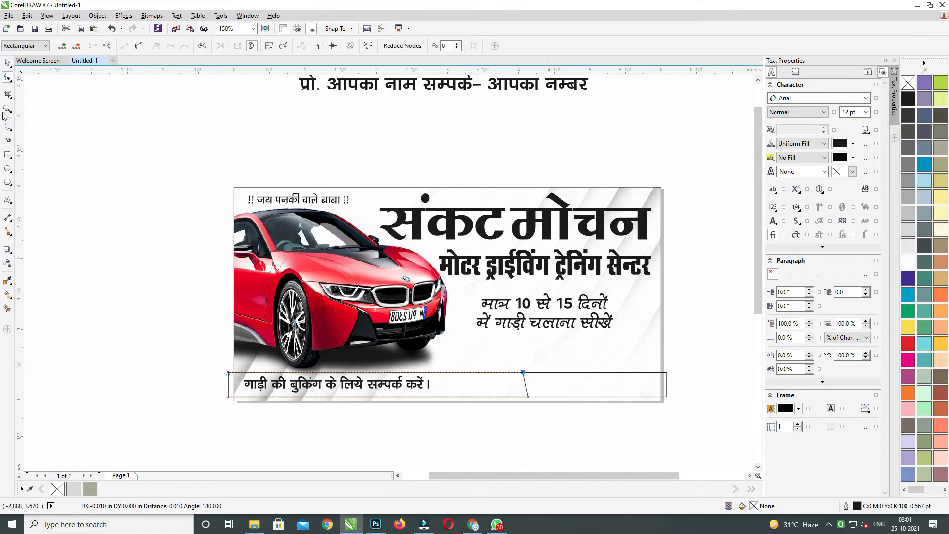
key("shift+Left")
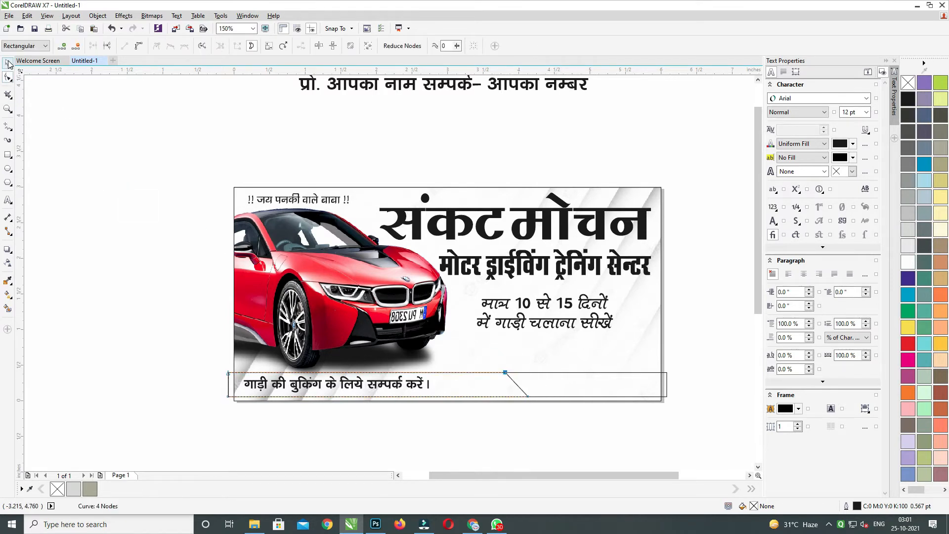
Fill the narrower slanted strip with red and pull its right end nodes inward to a width of about 3.16 inches
key("space")
left_click(908, 359)
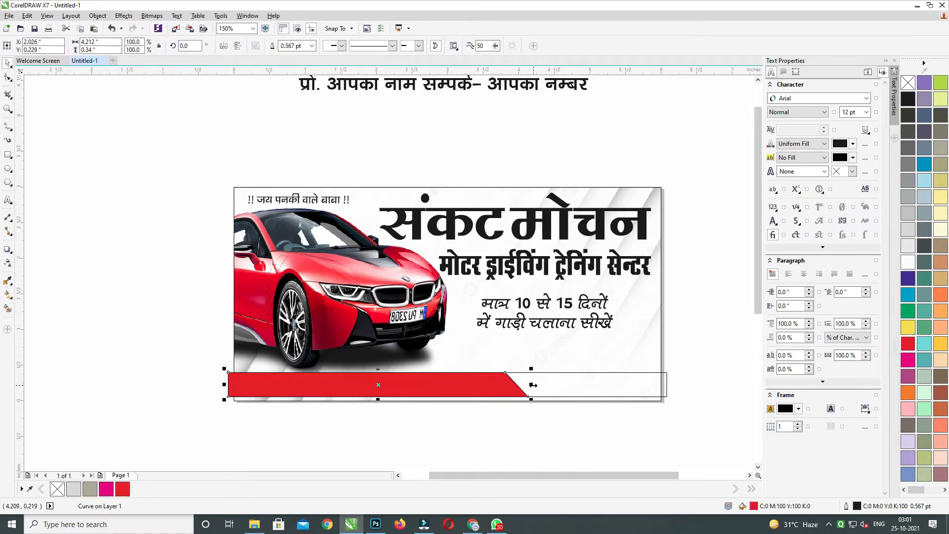
left_click_drag(556, 431, 497, 361)
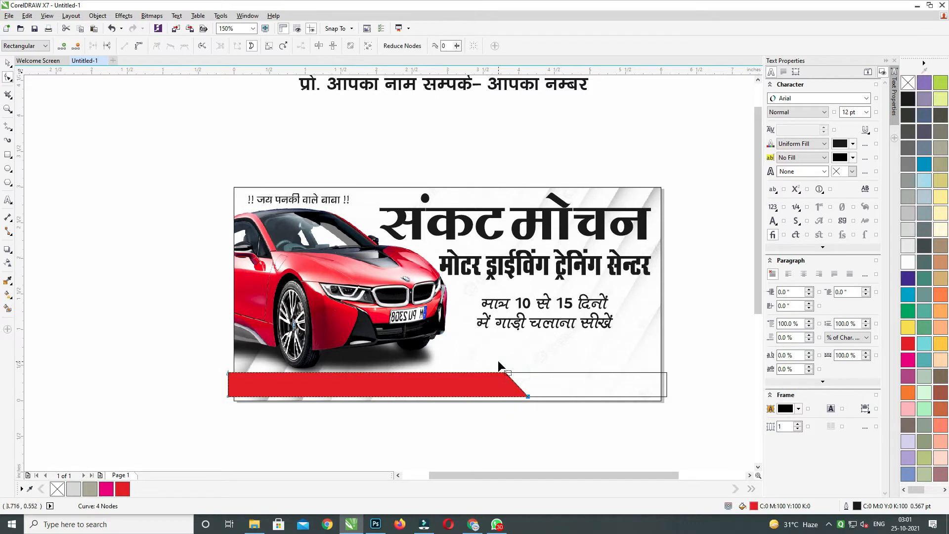
left_click_drag(528, 397, 453, 396)
left_click(7, 63)
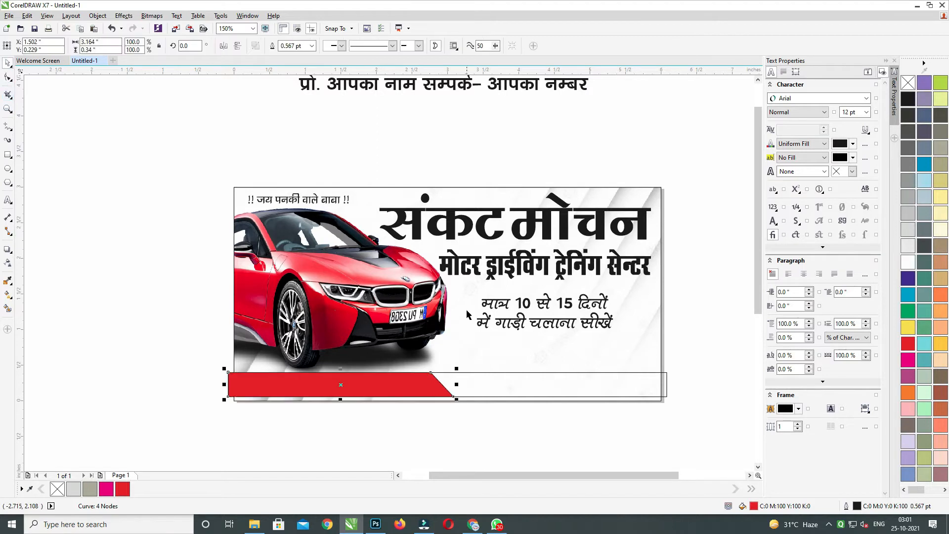
Group the red strip with the full-width strip rectangle and place the group behind the booking line
left_click(494, 395, "shift")
key("ctrl+g")
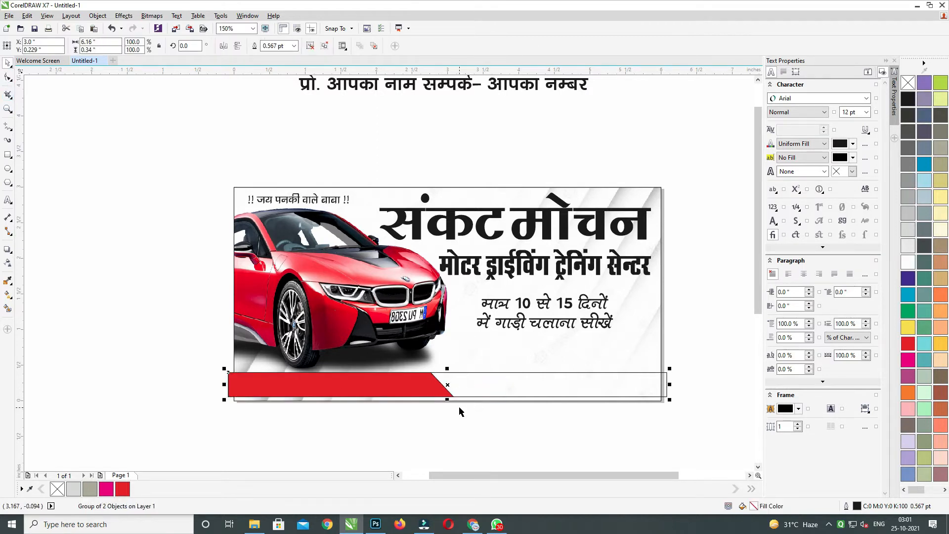
key("ctrl+Page_Down")
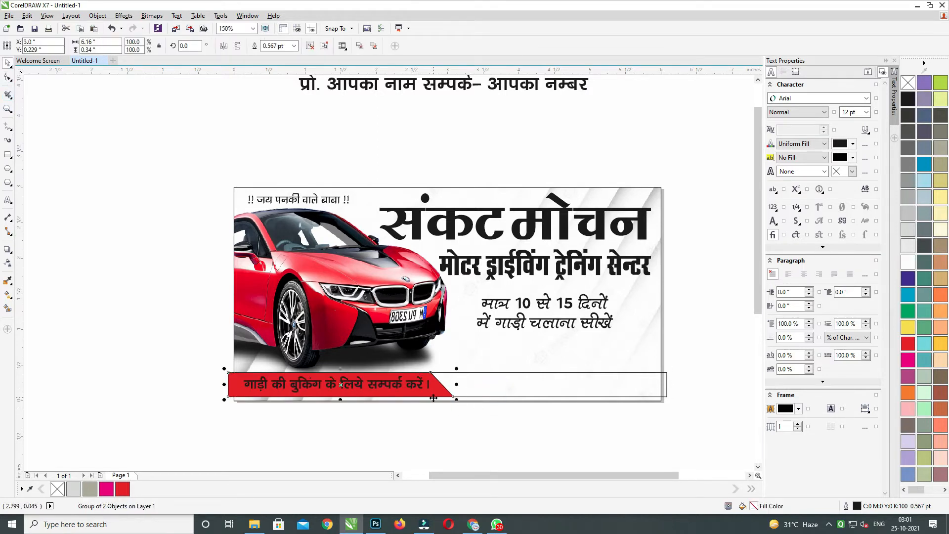
Fill the full-width strip rectangle inside the group with black
left_click(433, 398, "ctrl")
left_click(544, 372, "ctrl")
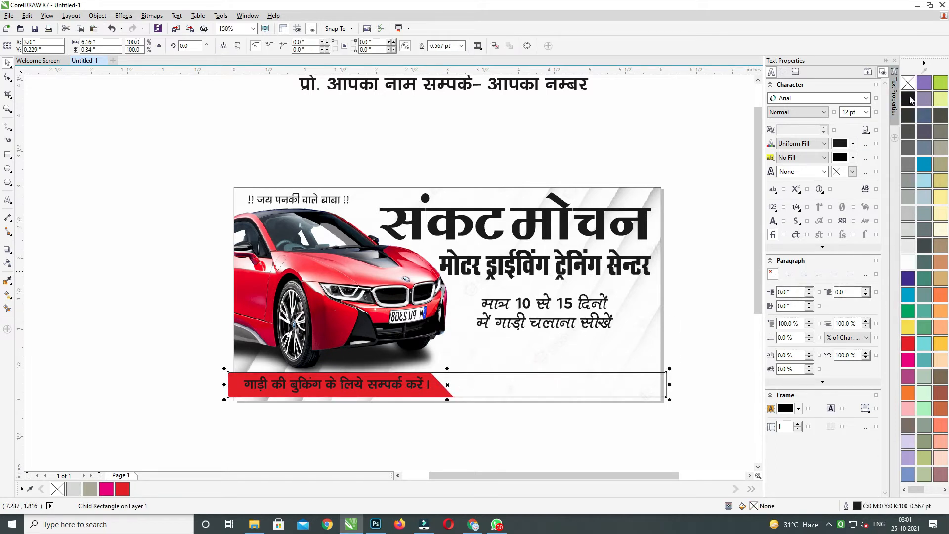
left_click(911, 99)
Copy the booking line onto the black part of the strip and replace its text with the line "प्रो. आपका नाम सम्पर्क– आपका नम्बर" cut from above the card
left_click(407, 383)
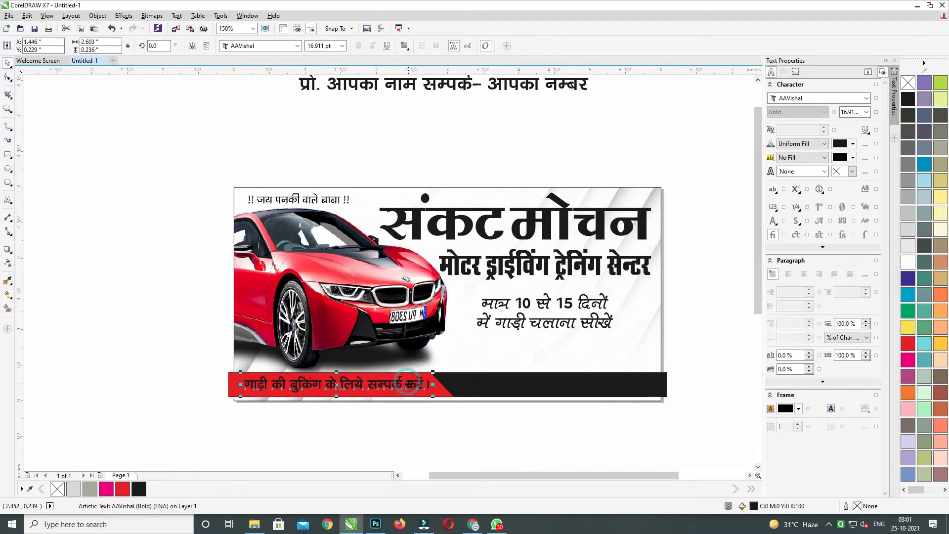
left_click_drag(407, 383, 636, 384)
right_click(636, 384)
left_click_drag(581, 420, 560, 458)
double_click(483, 121)
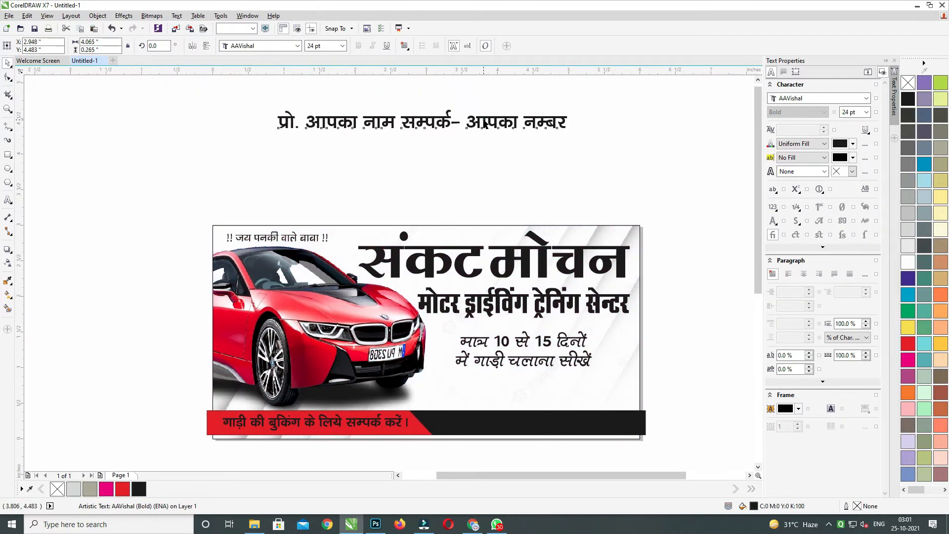
key("ctrl+a")
key("ctrl+x")
left_click(560, 425)
key("ctrl+v")
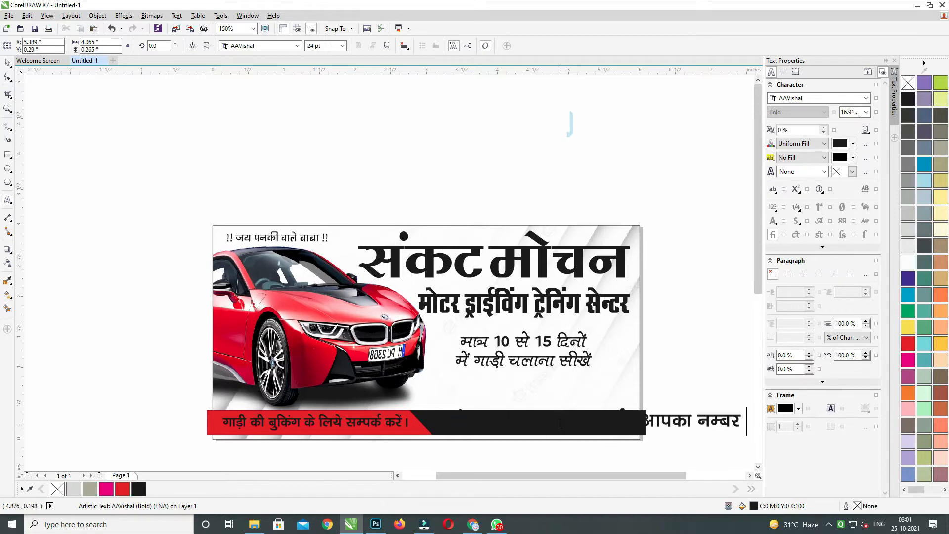
Reduce the name-and-contact line on the black strip to 20 pt
key("ctrl+a")
key("ctrl+KP_2")
key("ctrl+KP_2")
key("ctrl+KP_2")
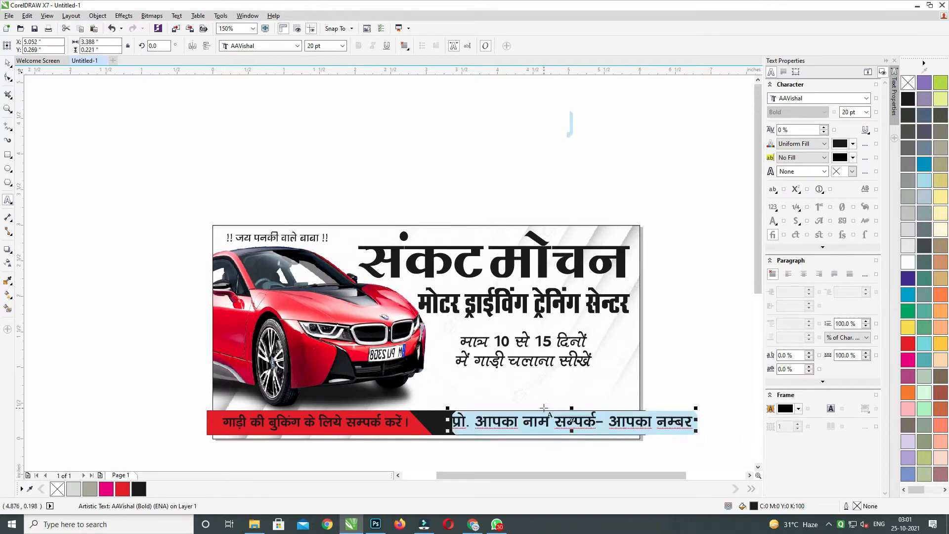
left_click(11, 75)
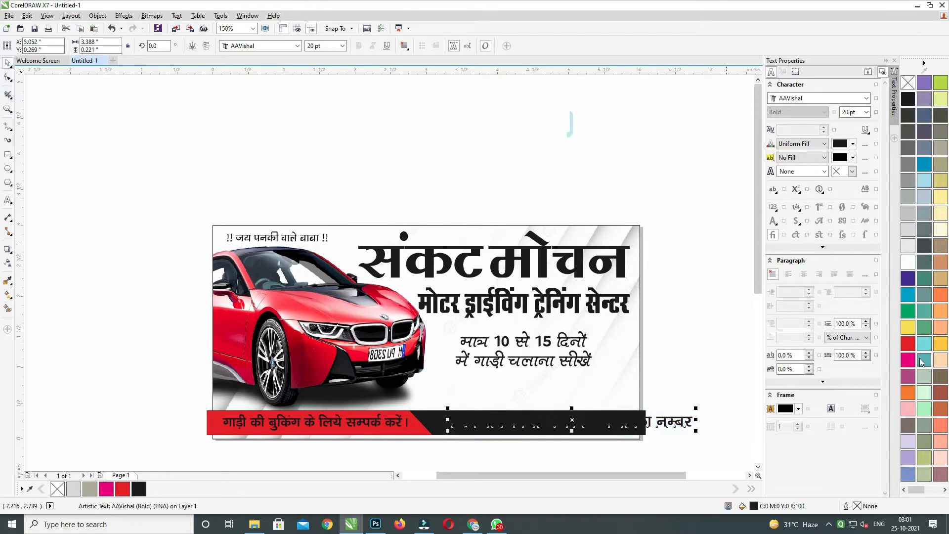
Colour the name-and-contact line yellow, fit it inside the black strip at about 2.81 inches wide, and colour the booking line white
left_click(908, 328)
left_click_drag(667, 422, 637, 421)
scroll(644, 401, "down", 3)
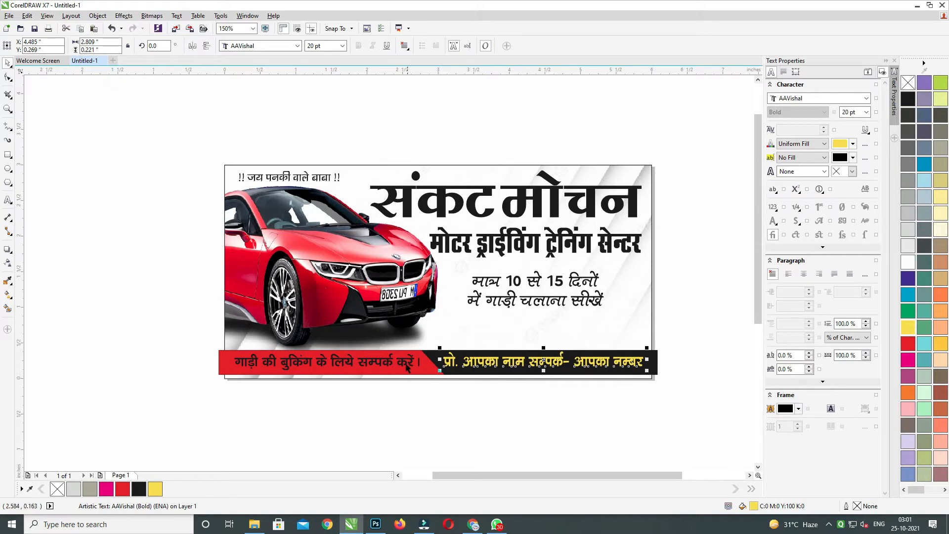
left_click(406, 367)
left_click(908, 261)
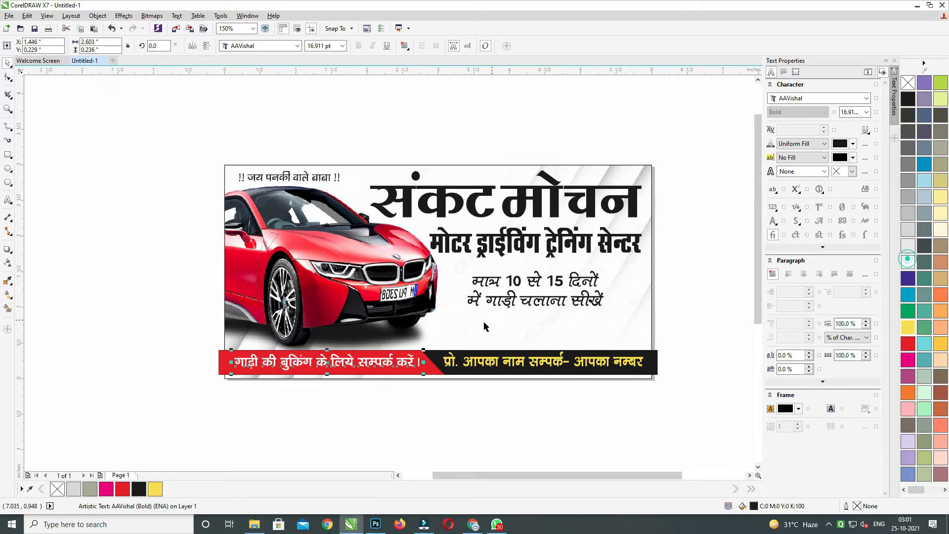
Centre both text lines on the strip and clip the strip with its text inside the card's background frame
left_click(410, 367, "shift")
left_click(472, 374)
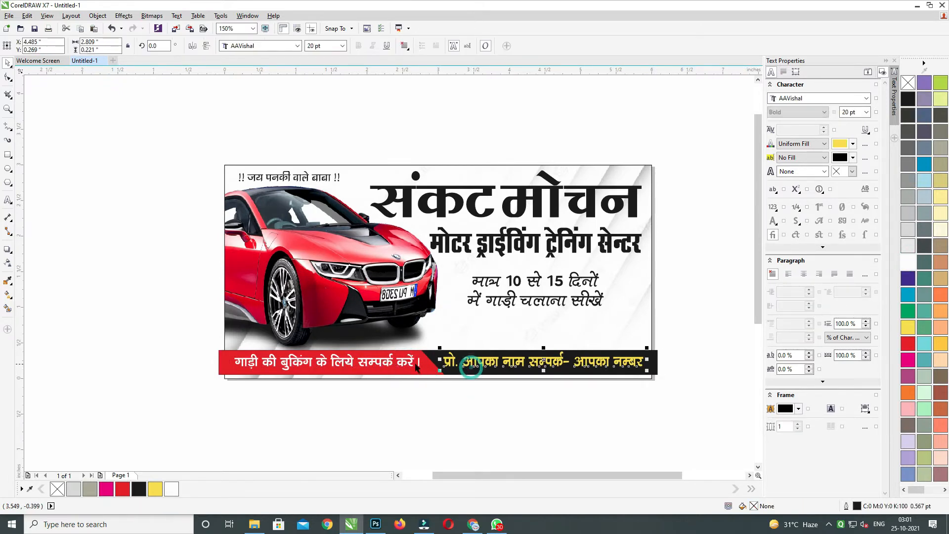
left_click(410, 366)
left_click(416, 380)
left_click(410, 366)
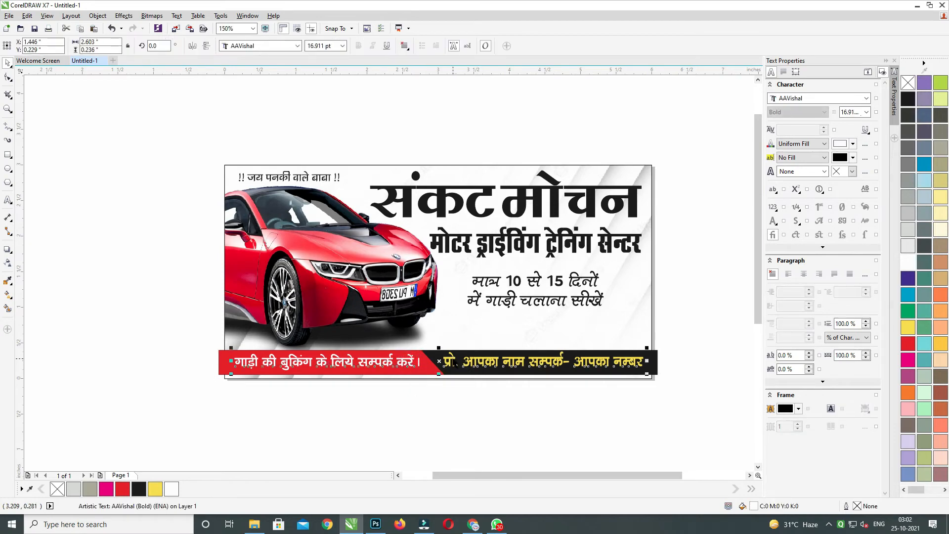
left_click(435, 368)
left_click(424, 371, "shift")
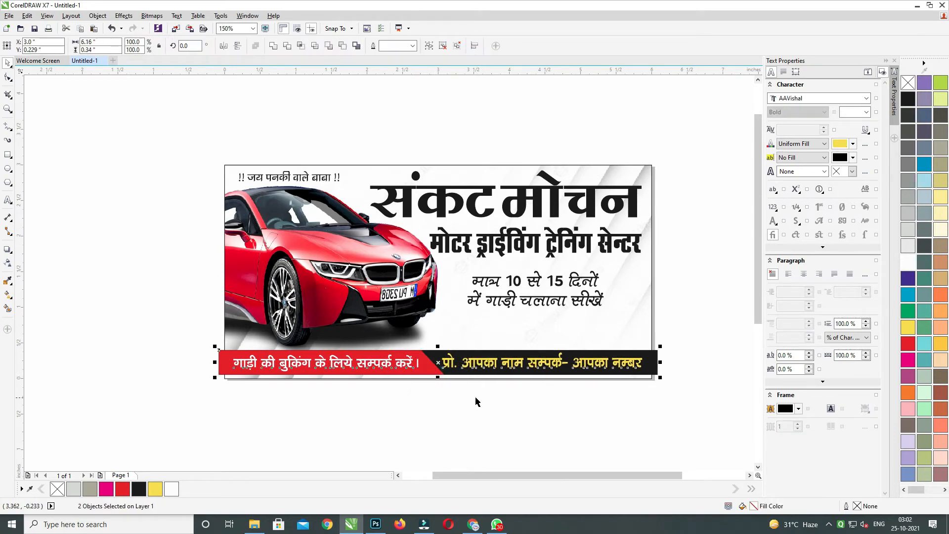
left_click(578, 333)
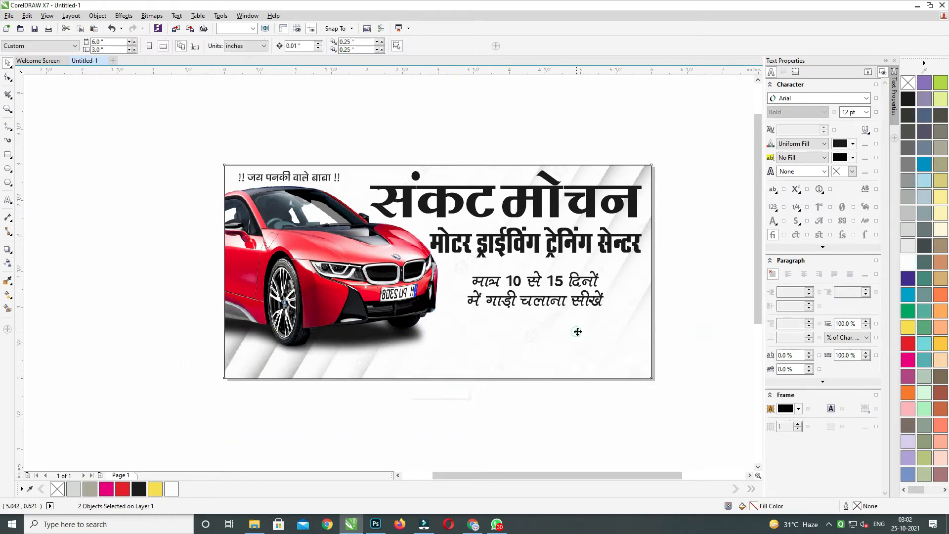
Move the two-line "मात्र 10 से 15 दिनों में गाड़ी चलाना सीखें" text down and enlarge it to about 2.41 × 0.65 inches
left_click_drag(730, 148, 92, 419)
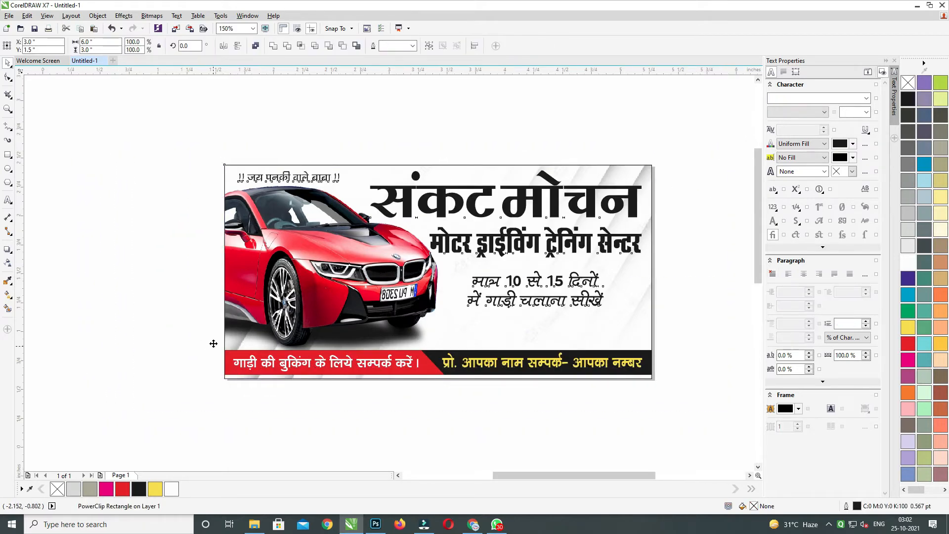
key("shift+F2")
left_click_drag(251, 322, 76, 326)
left_click(595, 256)
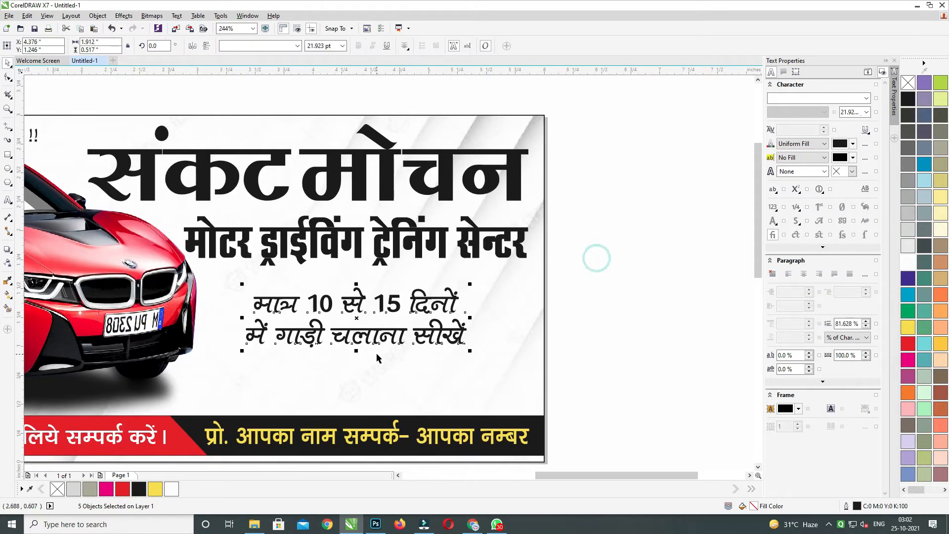
left_click(377, 341)
key("Down")
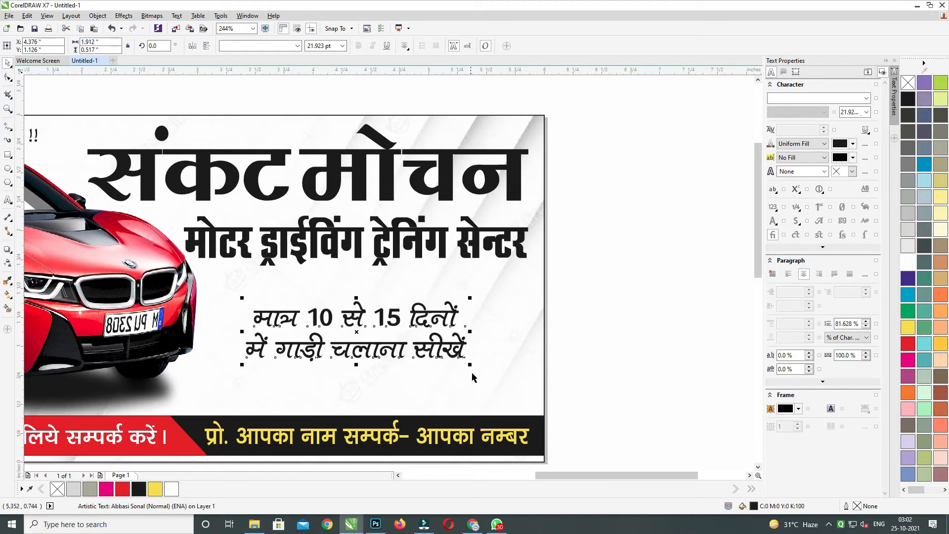
left_click_drag(488, 388, 503, 397)
scroll(428, 394, "left", 3)
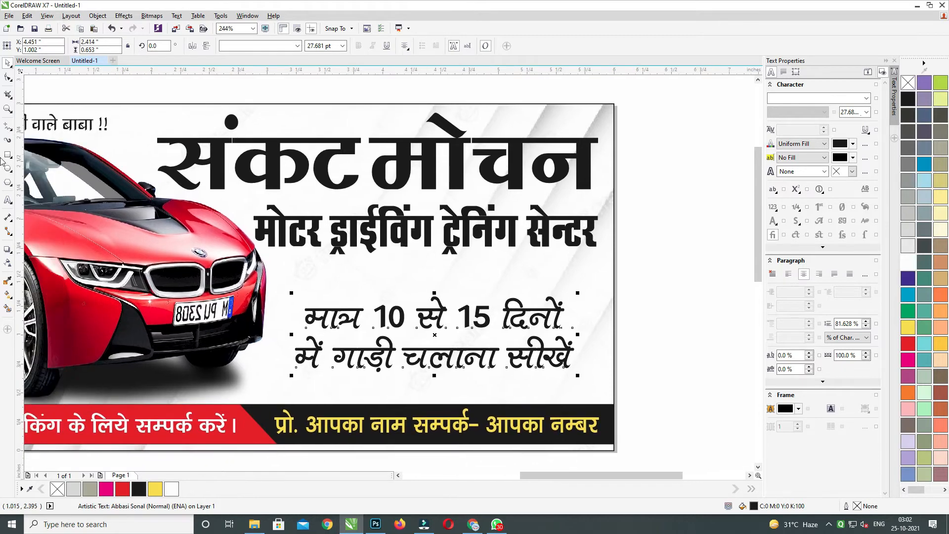
Draw a rectangle about 2.55 × 0.91 inches around the two-line offer text and round its corners to about 0.12 inch
left_click(9, 156)
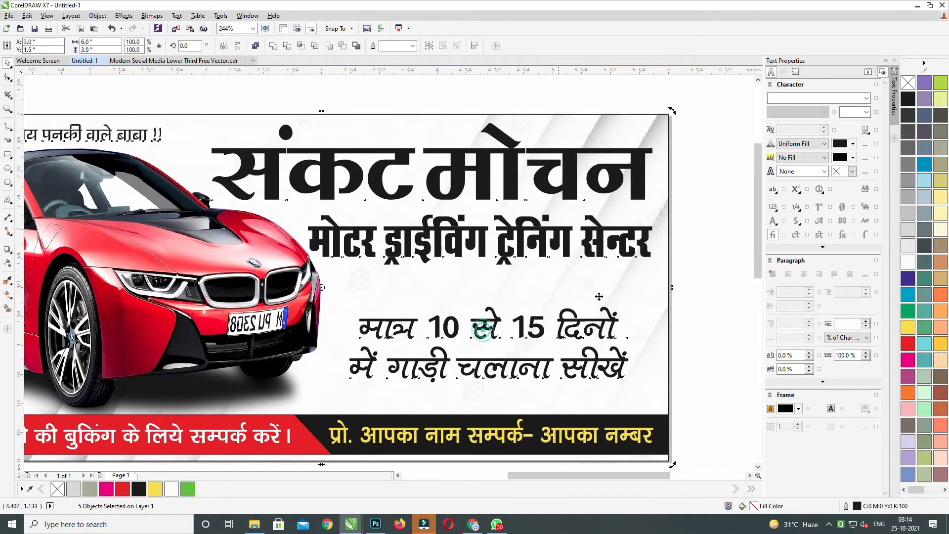
left_click(615, 330)
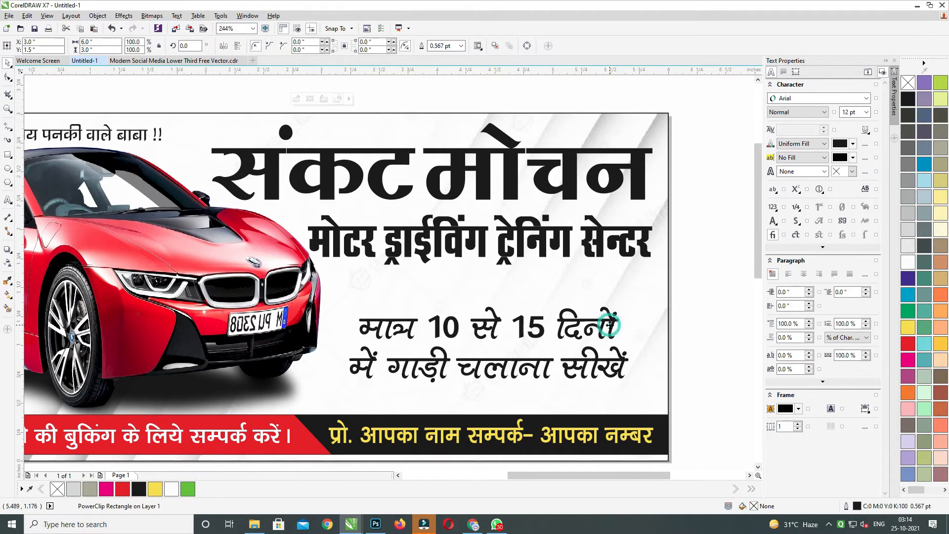
double_click(614, 329)
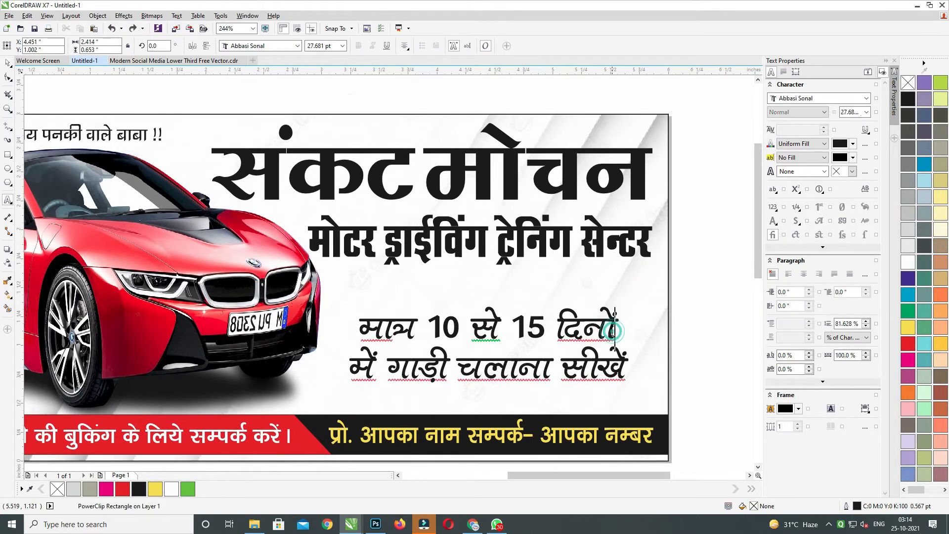
left_click(8, 62)
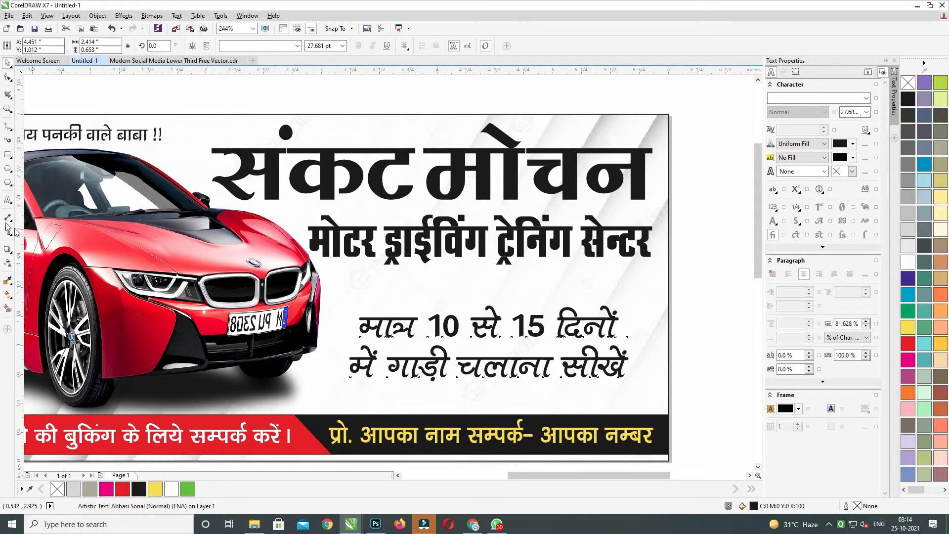
mouse_move(345, 285)
left_mouse_down()
mouse_move(607, 351)
mouse_move(641, 389)
left_mouse_up()
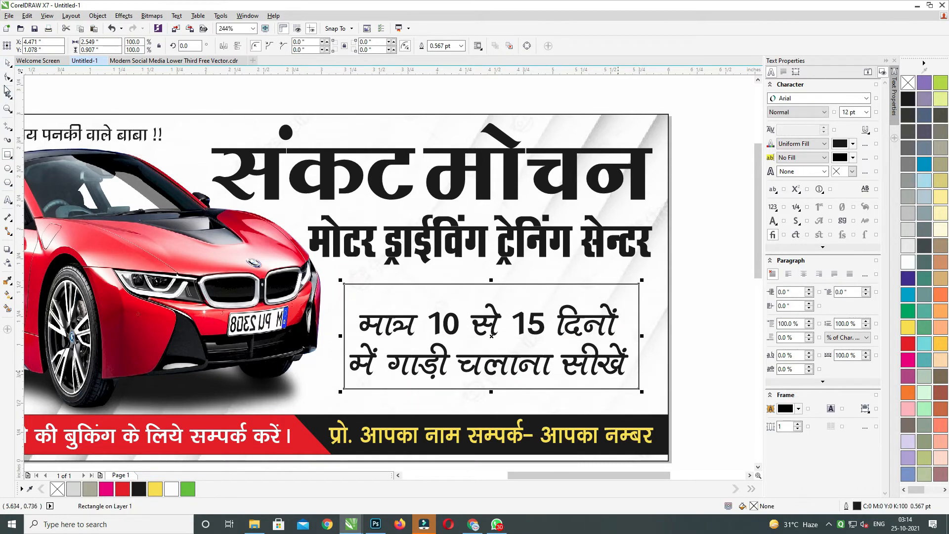
mouse_move(345, 286)
left_mouse_down()
mouse_move(345, 277)
mouse_move(357, 285)
left_mouse_up()
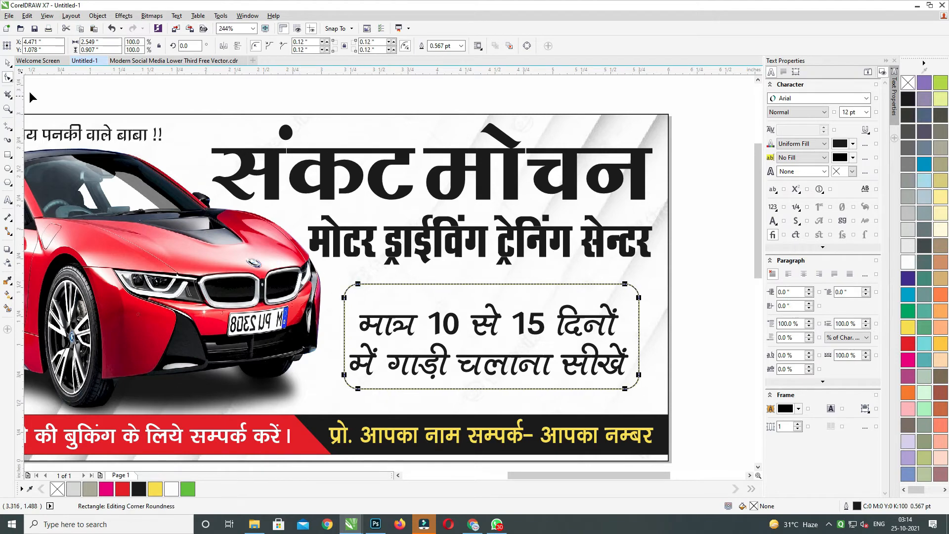
left_click(8, 64)
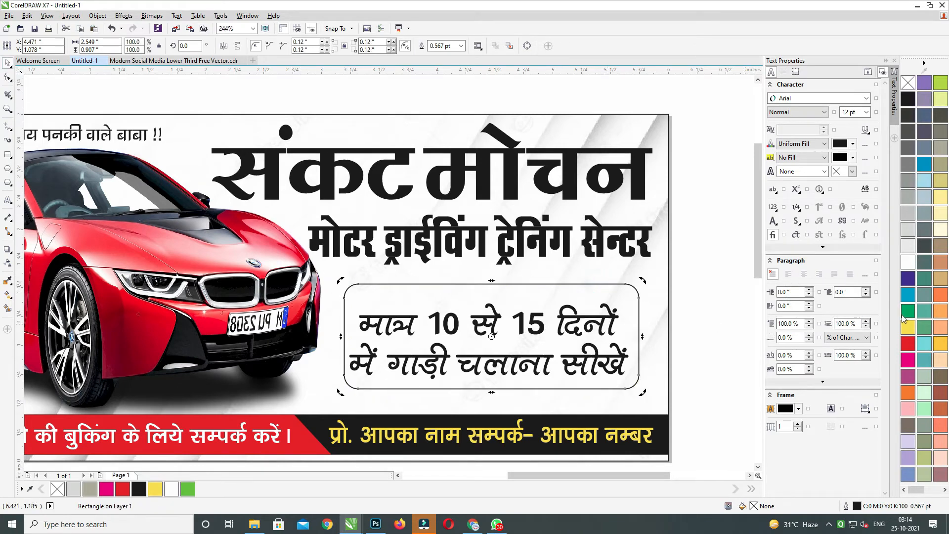
Fill the rounded rectangle with the light green document colour (#74C100) and remove its outline
left_click(908, 313)
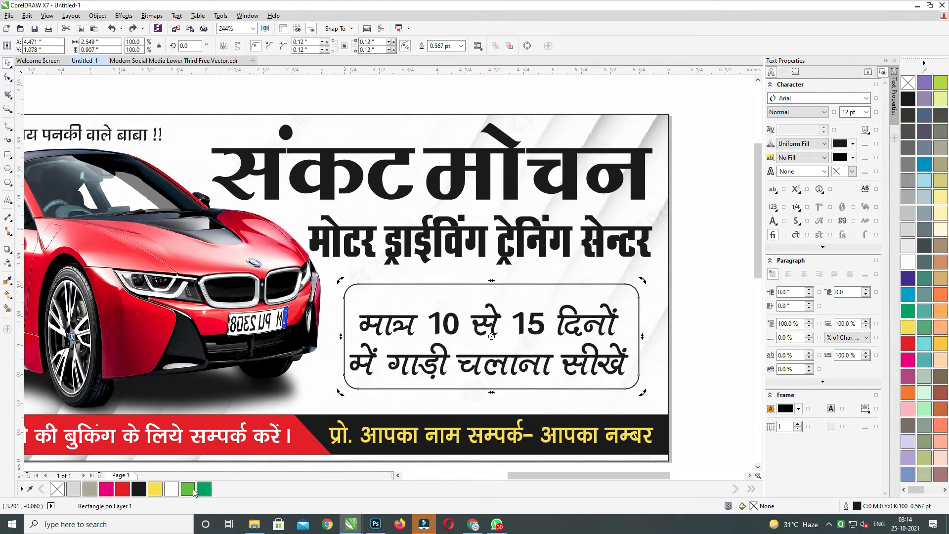
left_click(188, 488)
right_click(909, 83)
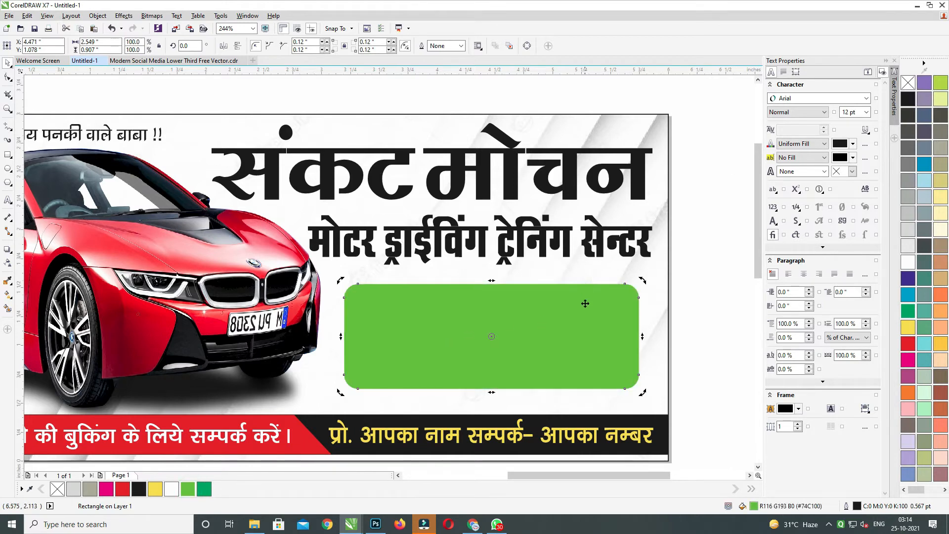
Centre the green rounded rectangle on the offer text and place it behind the text
left_click_drag(755, 266, 316, 424)
key("e")
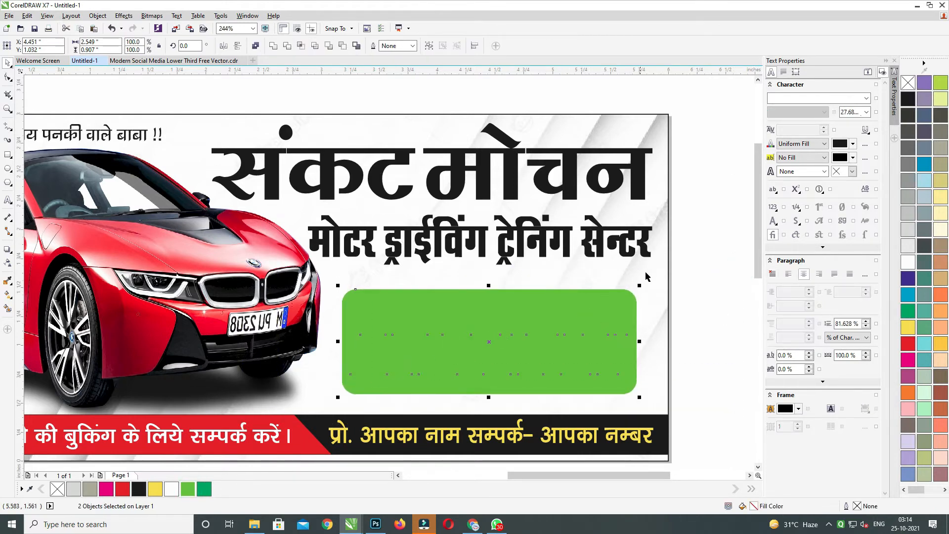
left_click(645, 271)
left_click(587, 306)
key("ctrl+Page_Down")
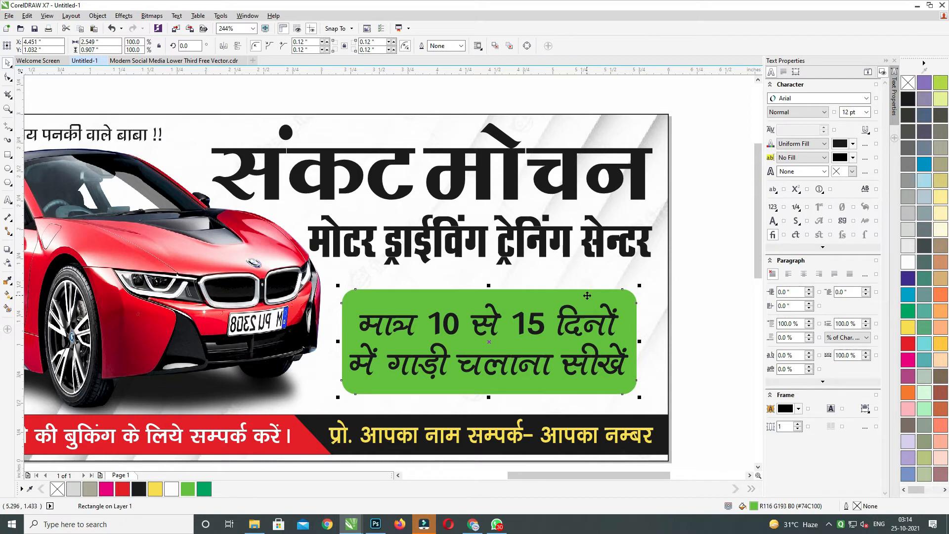
Add perspective to the green rounded rectangle, raising its lower right corner and shifting its upper right corner inward
left_click(730, 276)
left_click(588, 305)
left_click_drag(593, 300, 522, 288)
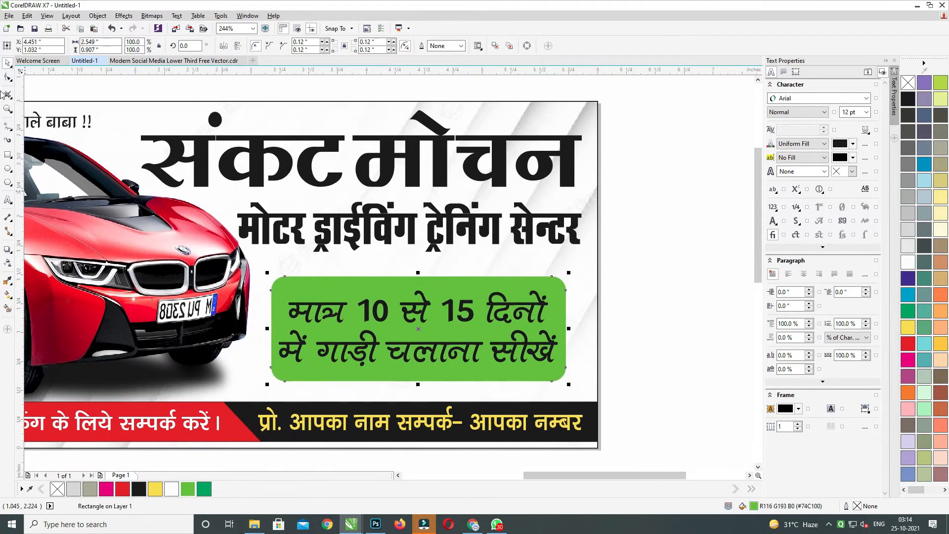
left_click(137, 16)
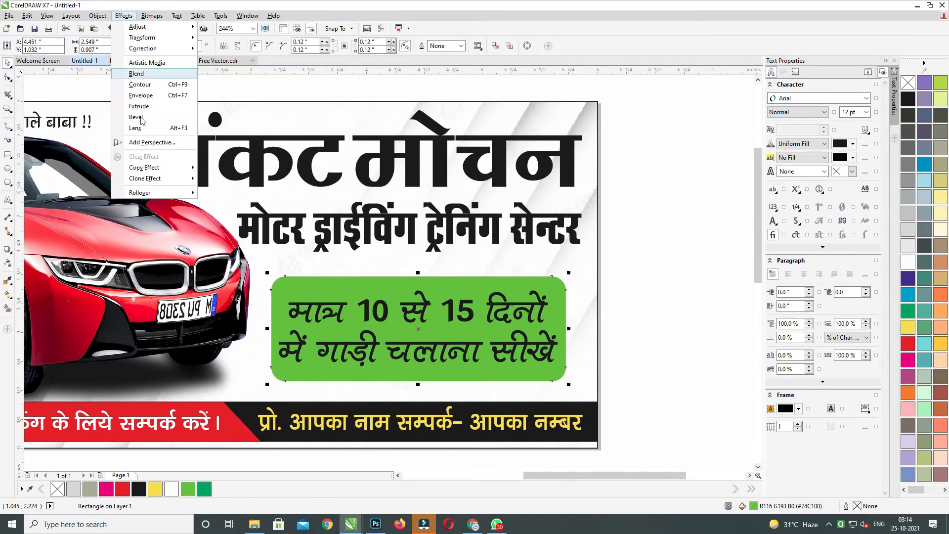
left_click(148, 127)
left_click_drag(567, 380, 565, 363)
left_click_drag(558, 277, 548, 278)
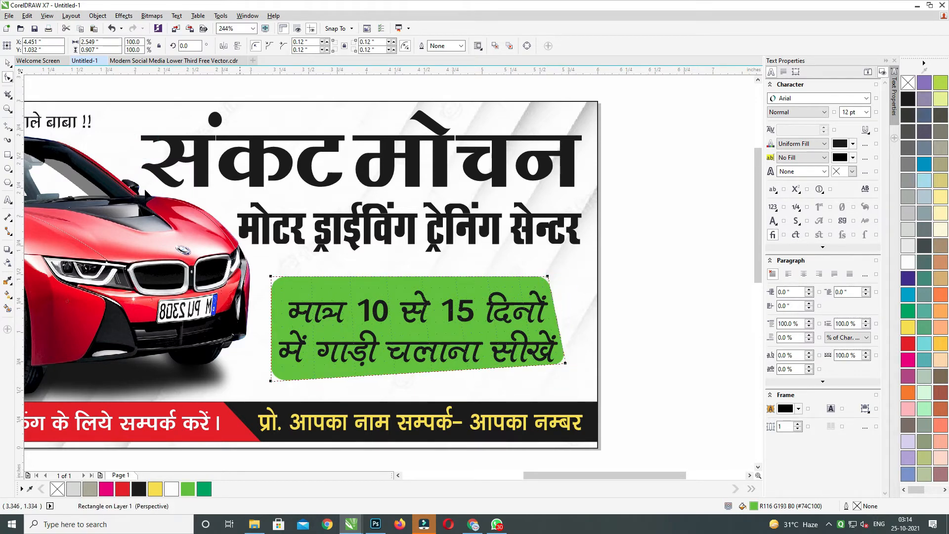
Try overlaying a vertically mirrored duplicate on the green offer box, and undo it
left_click(9, 66)
left_click(626, 286)
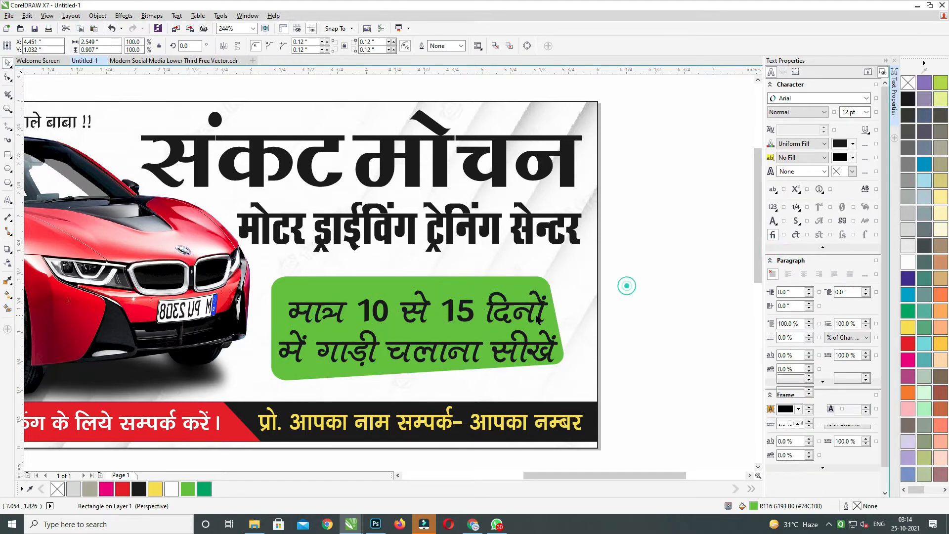
left_click(515, 281)
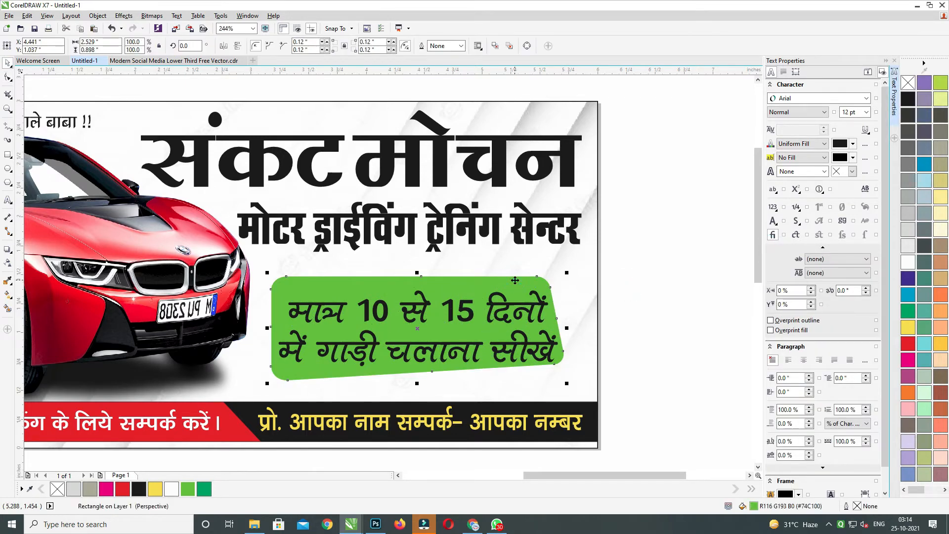
key("shift+Page_Up")
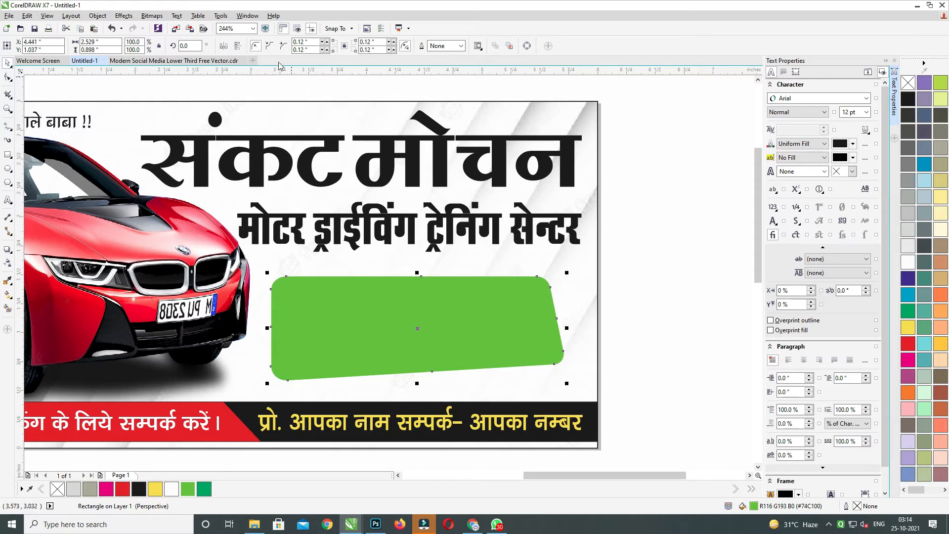
left_click(237, 47)
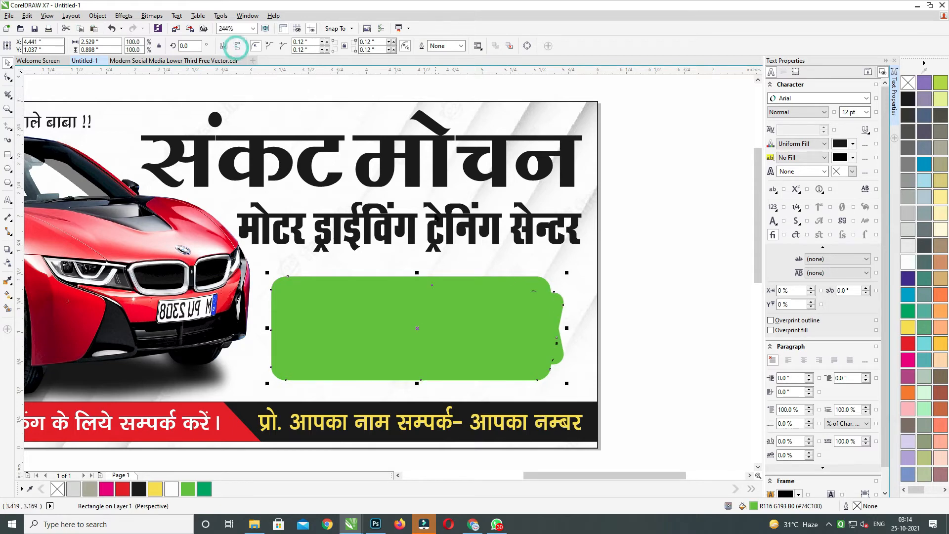
left_click(247, 92)
left_click(491, 335)
key("ctrl+z")
key("ctrl+z")
Apply a vertical fountain fill to the green offer box, sampling the box's own green for the lower end colour
key("g")
left_click_drag(416, 278, 416, 363)
left_click(440, 361)
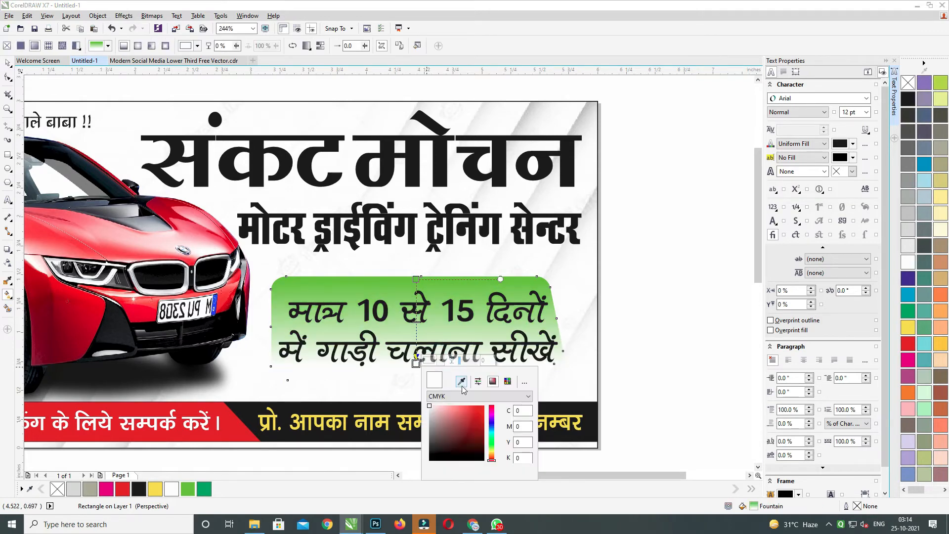
left_click(461, 382)
left_click(465, 280)
Darken the lower end of the offer box's gradient to green #236E00
left_click(485, 437)
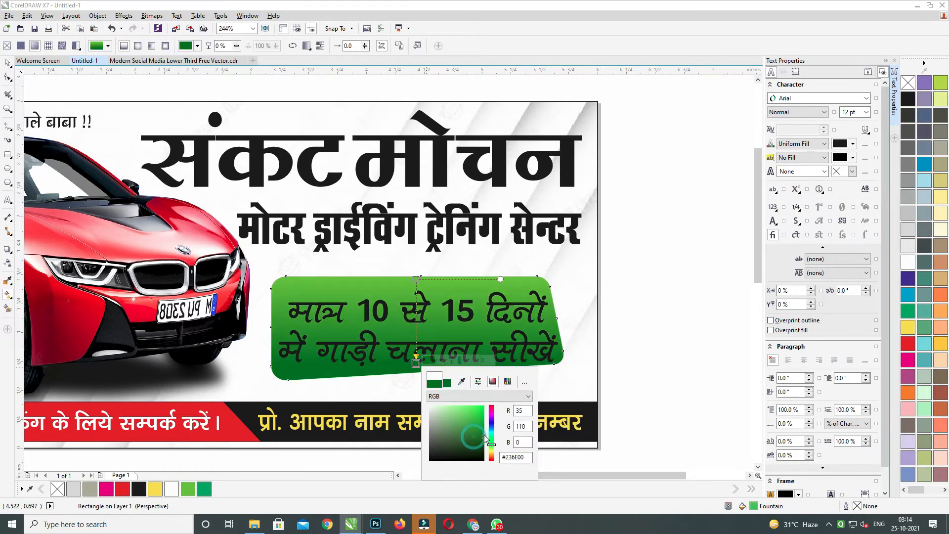
left_click(7, 64)
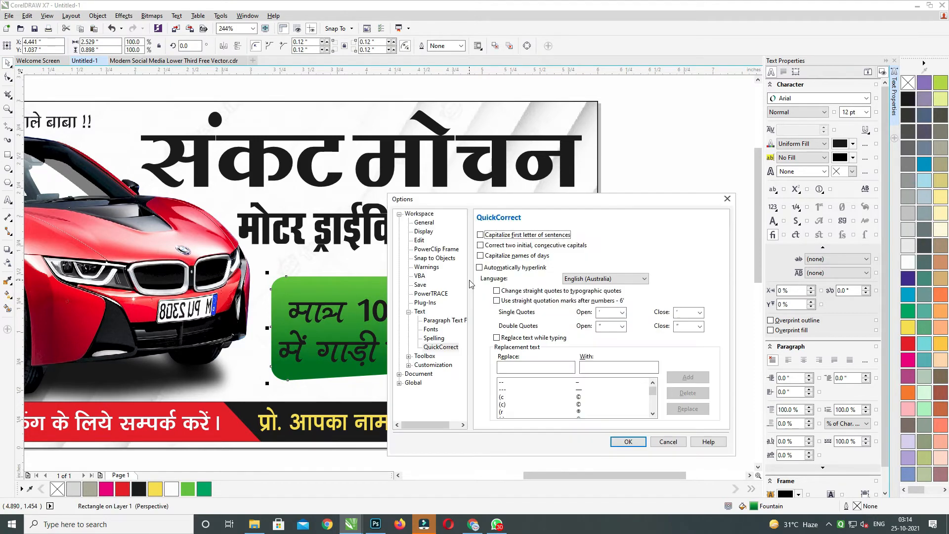
key("Escape")
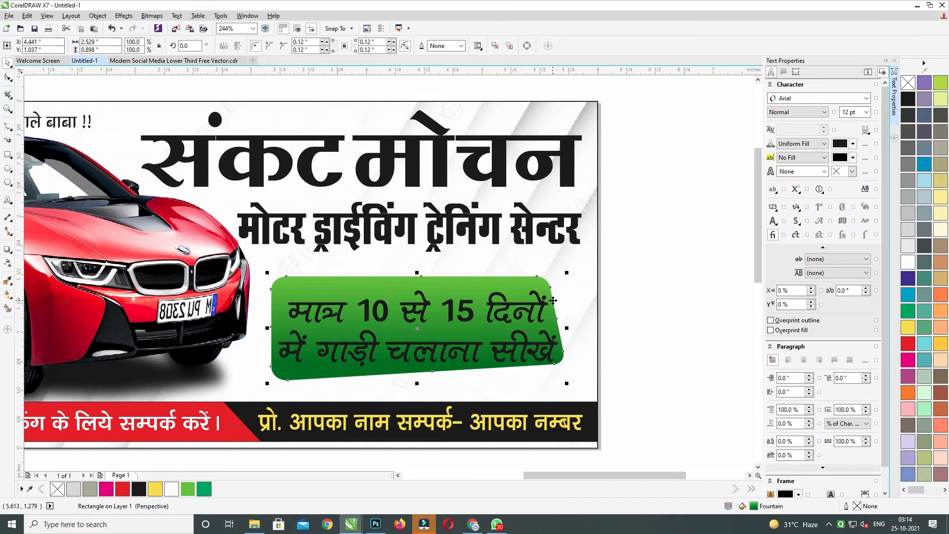
key("ctrl+z")
right_click(511, 278)
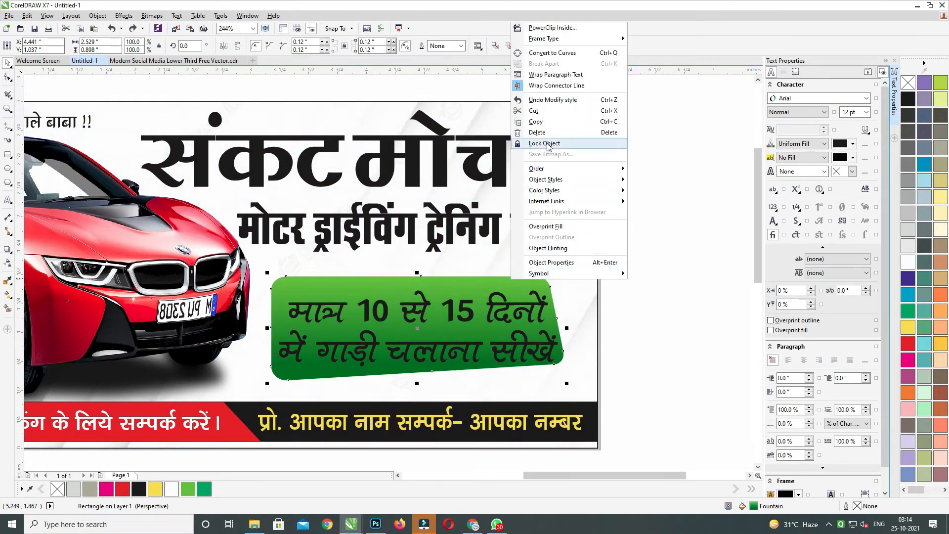
left_click(544, 122)
right_click(503, 281)
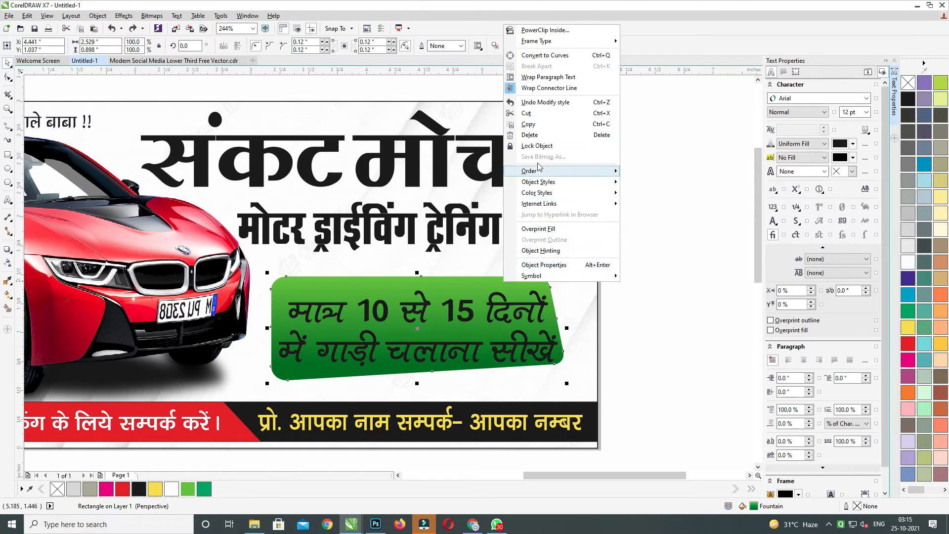
key("Escape")
right_click(513, 252)
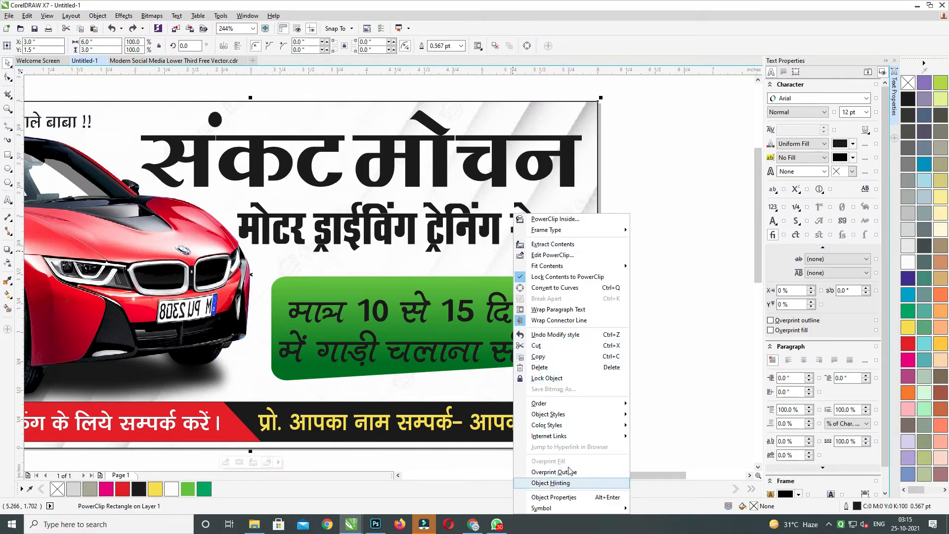
left_click(684, 286)
Duplicate the gradient offer box, mirror the copy vertically and horizontally, and move it behind the offer text
left_click(509, 281)
left_click_drag(533, 278, 533, 279)
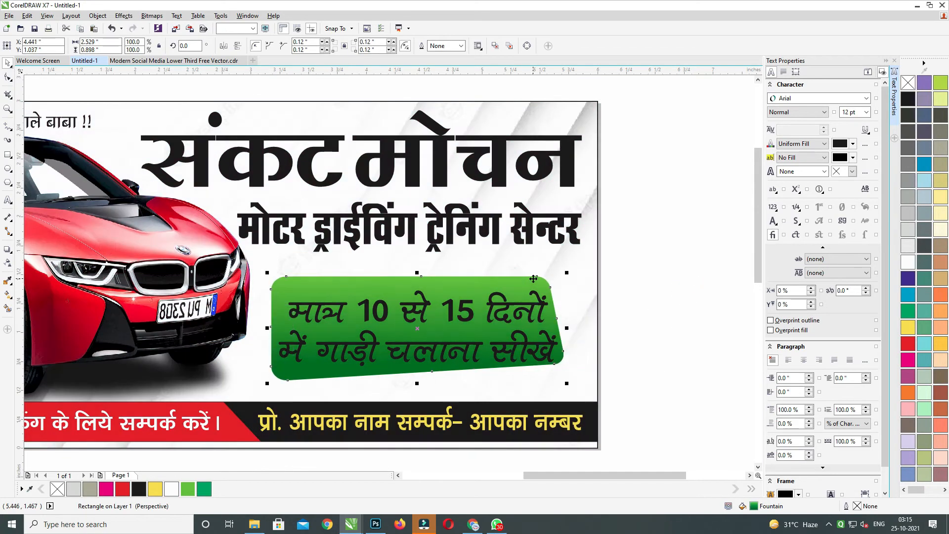
key("shift+Page_Up")
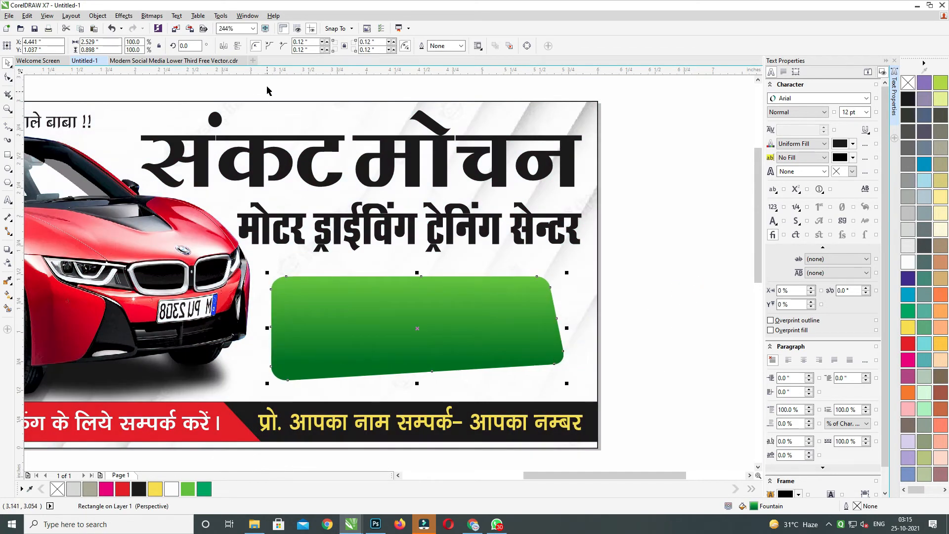
left_click(238, 46)
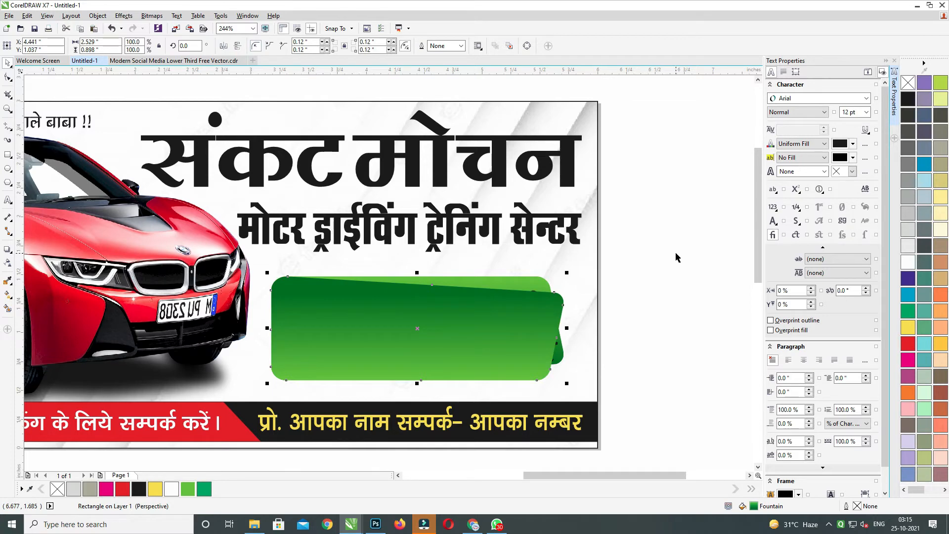
key("ctrl+Page_Down")
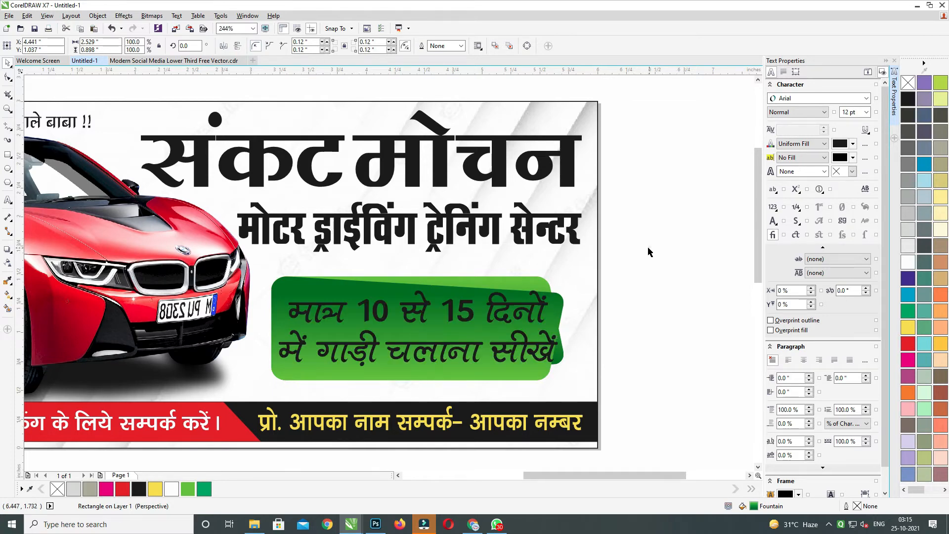
left_click(223, 46)
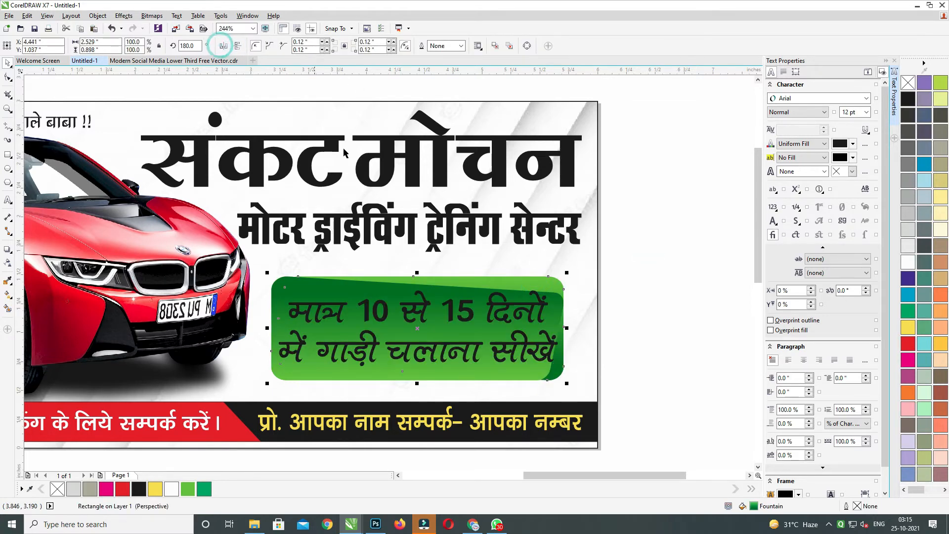
Stretch the mirrored box copy to about 2.70 × 0.98 inches and centre the two green boxes on each other horizontally
left_click_drag(418, 272, 418, 267)
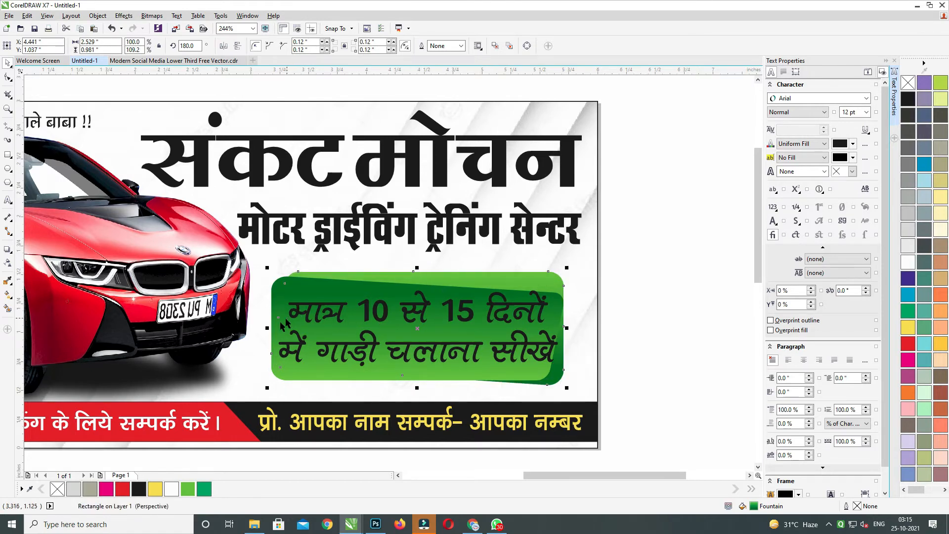
left_click_drag(267, 327, 247, 327)
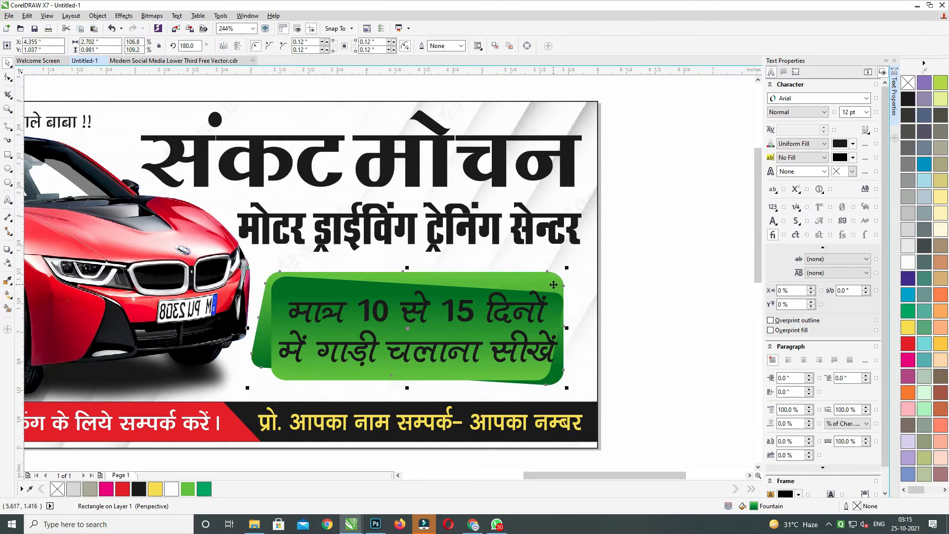
left_click(528, 302)
left_click(529, 274, "shift")
key("c")
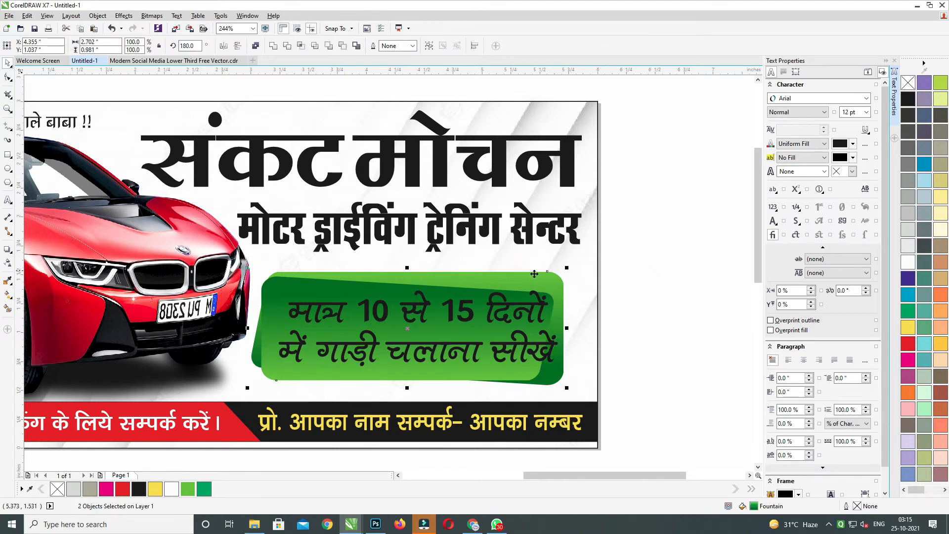
Try deleting the layered green boxes, and undo the changes back to a single plain green box behind the offer text
left_click(621, 268)
left_click(521, 282)
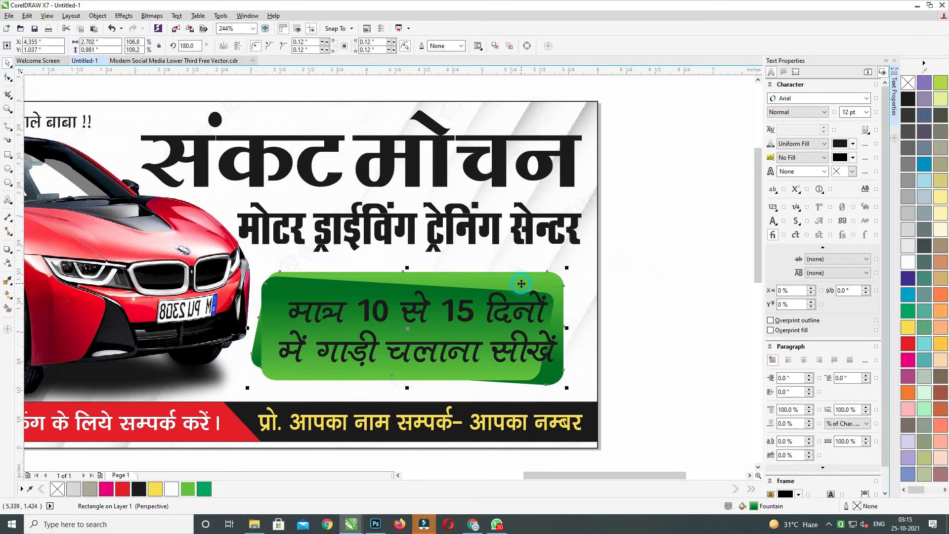
key("Delete")
key("ctrl+z")
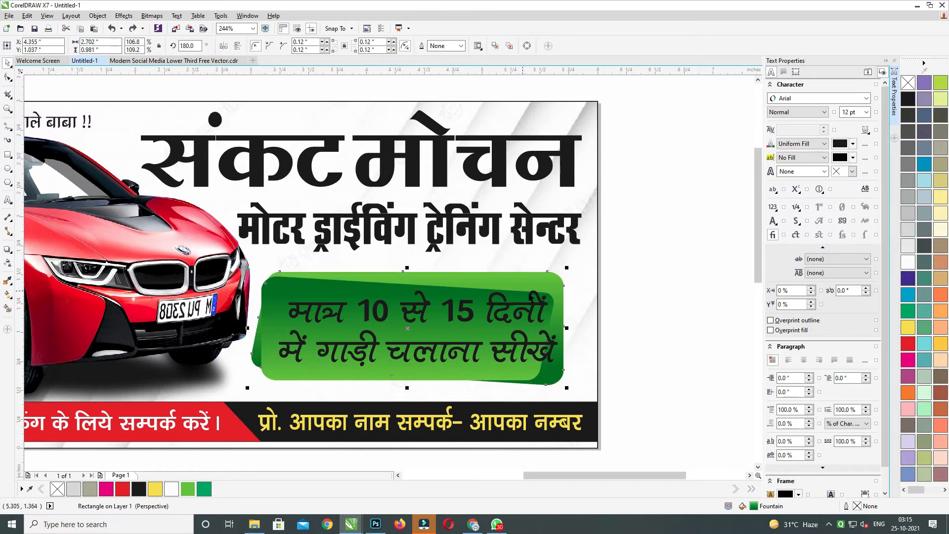
key("Delete")
left_click(511, 295)
key("Delete")
key("ctrl+z")
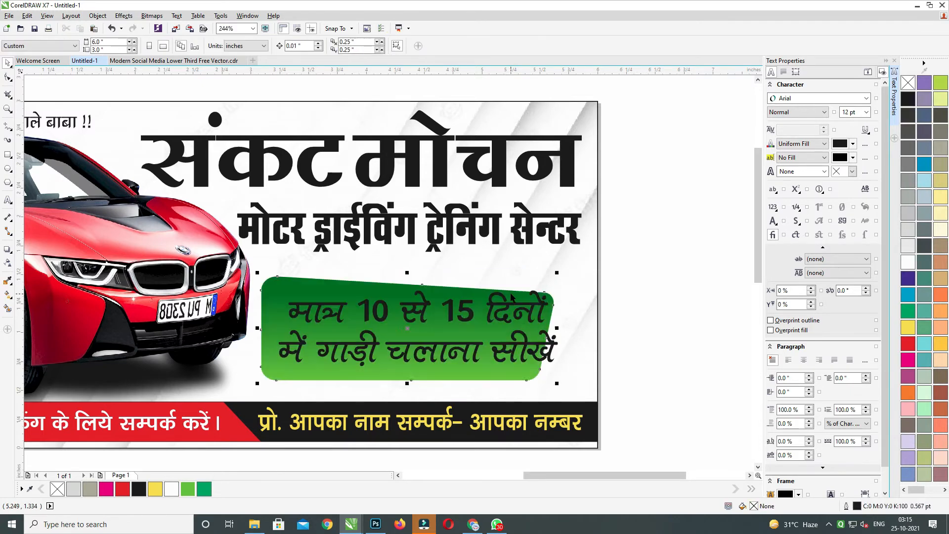
key("ctrl+z")
key("Delete")
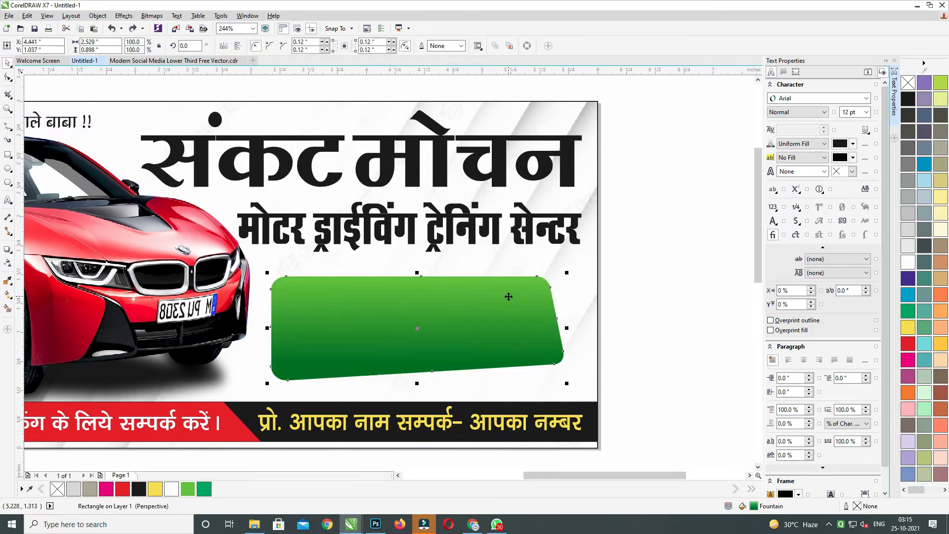
key("ctrl+z")
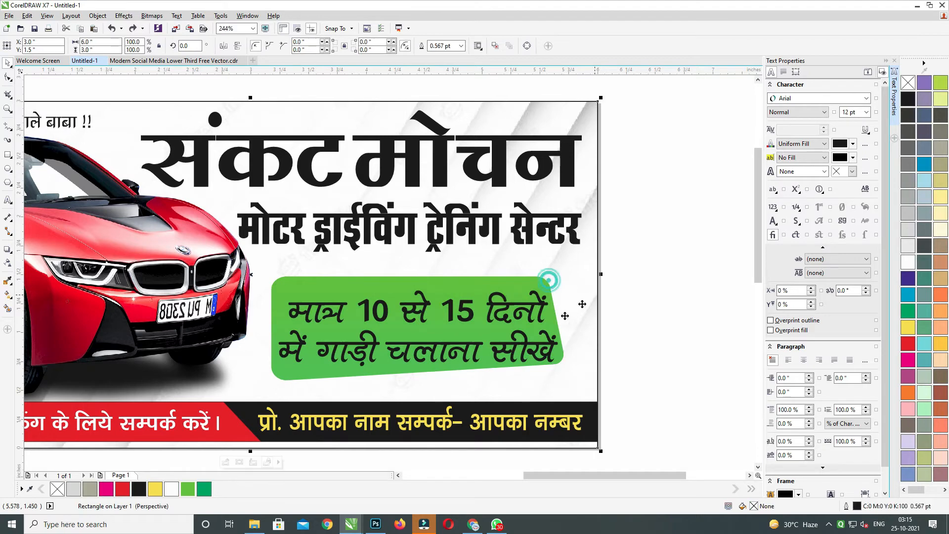
Rotate the offer text about 2° counter-clockwise, and enlarge the text and its green box together to about 104.4%
left_click(527, 319)
left_click_drag(543, 325, 541, 320)
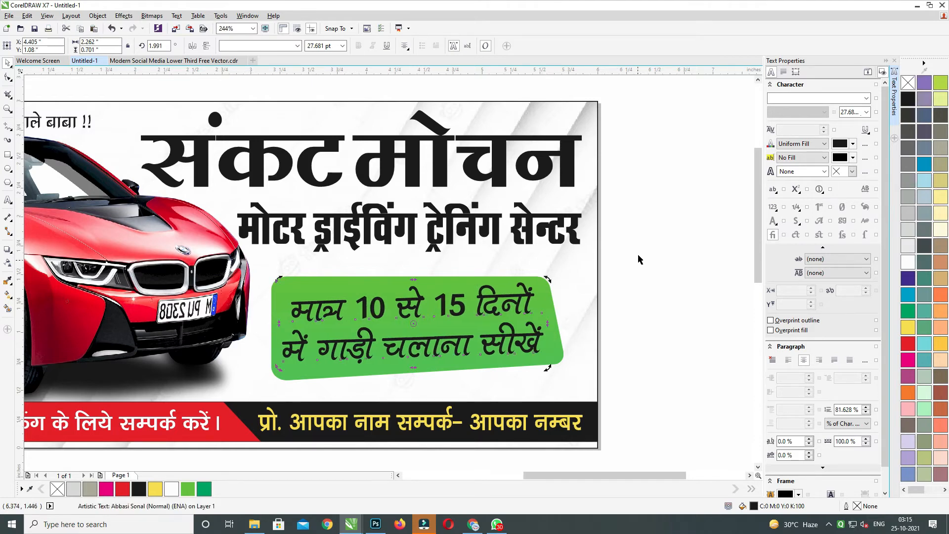
left_click_drag(645, 246, 230, 396)
left_click_drag(567, 384, 575, 391)
left_click(648, 332)
Darken the lower end of the offer box's fountain fill to green #1E5E00
left_click(541, 344)
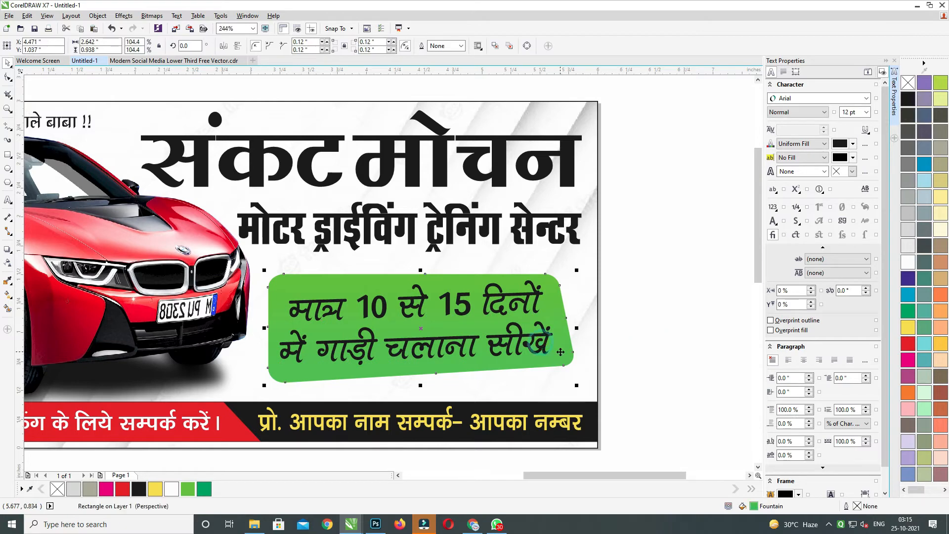
left_click(527, 342)
left_click(638, 349)
left_click(545, 340)
key("g")
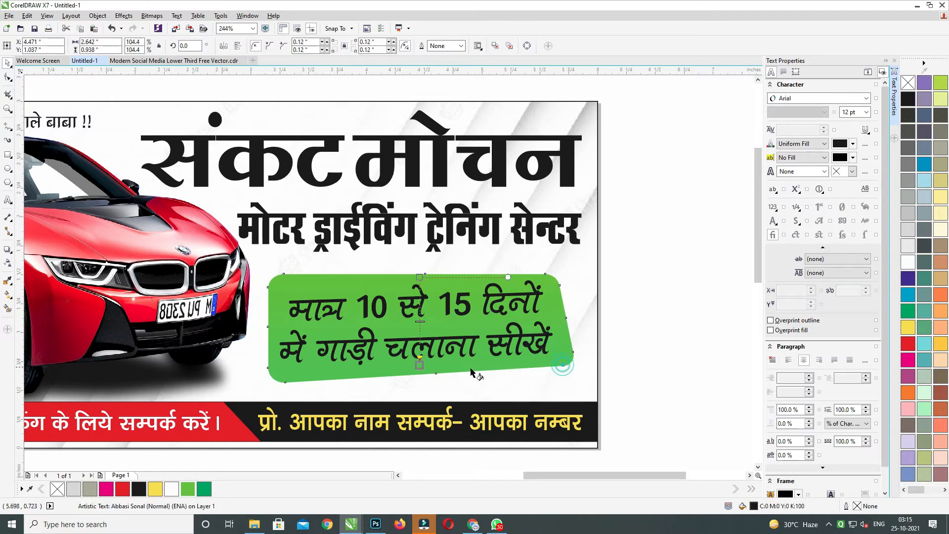
left_click(438, 375)
left_click(431, 361)
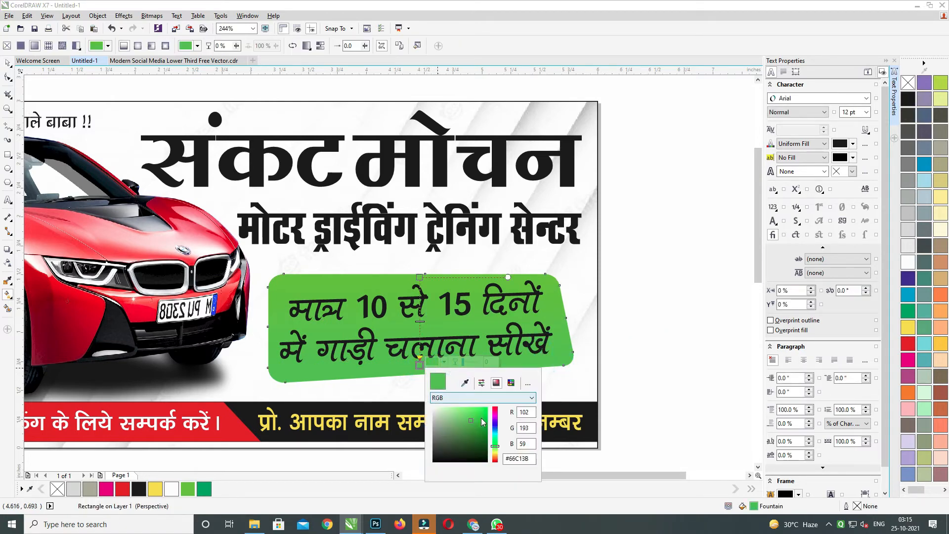
left_click(488, 441)
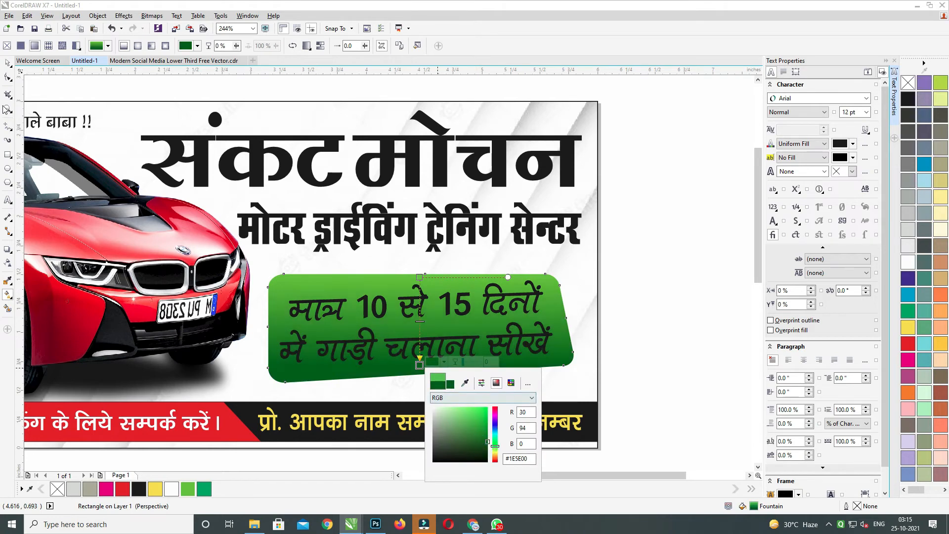
left_click(8, 63)
Shift the offer text slightly right and up to centre it within the gradient box
left_click(537, 303)
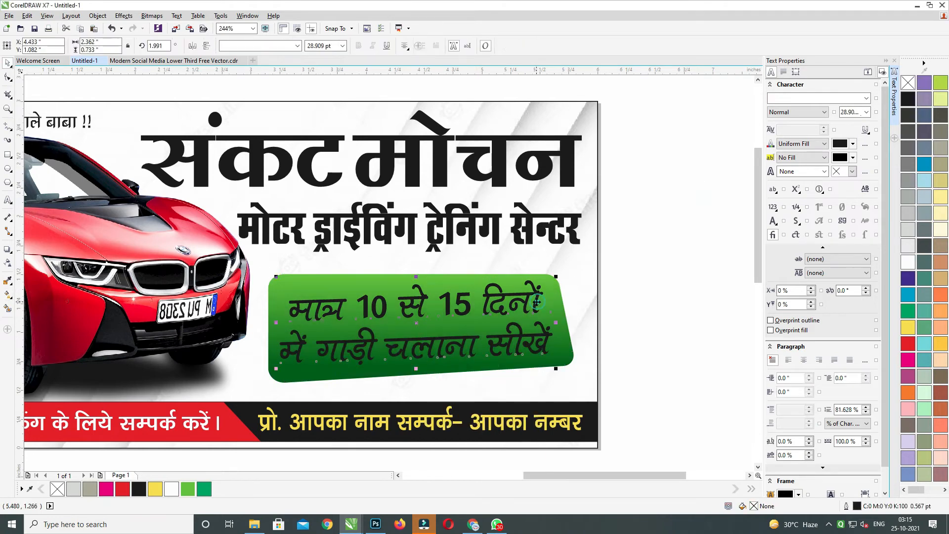
left_click(536, 302)
left_click_drag(552, 310, 526, 305)
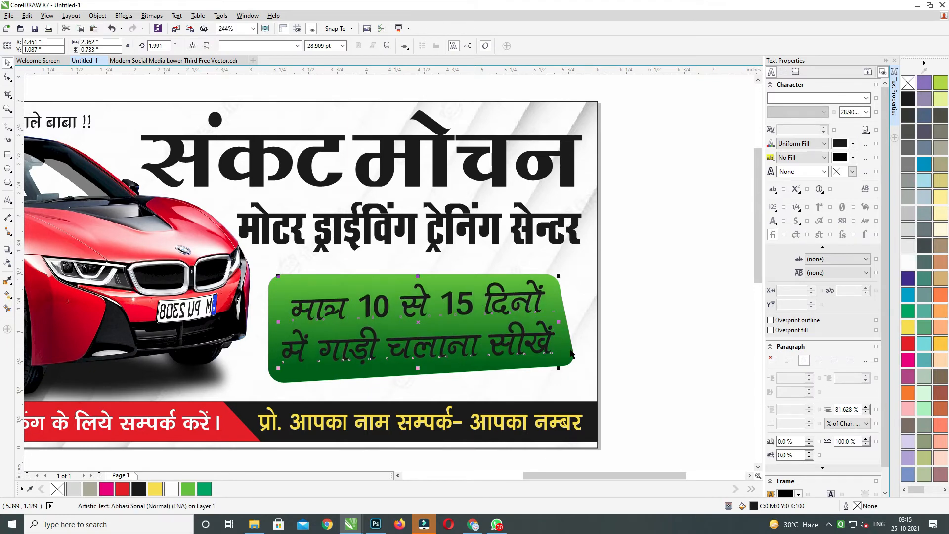
Duplicate the gradient offer box in front of the text and fill the copy with black
left_click(572, 350)
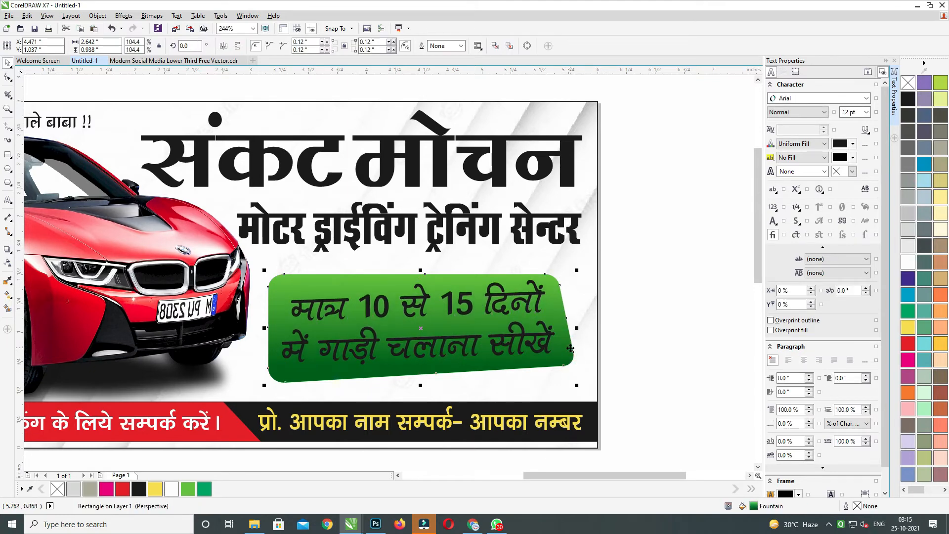
key("shift+Page_Up")
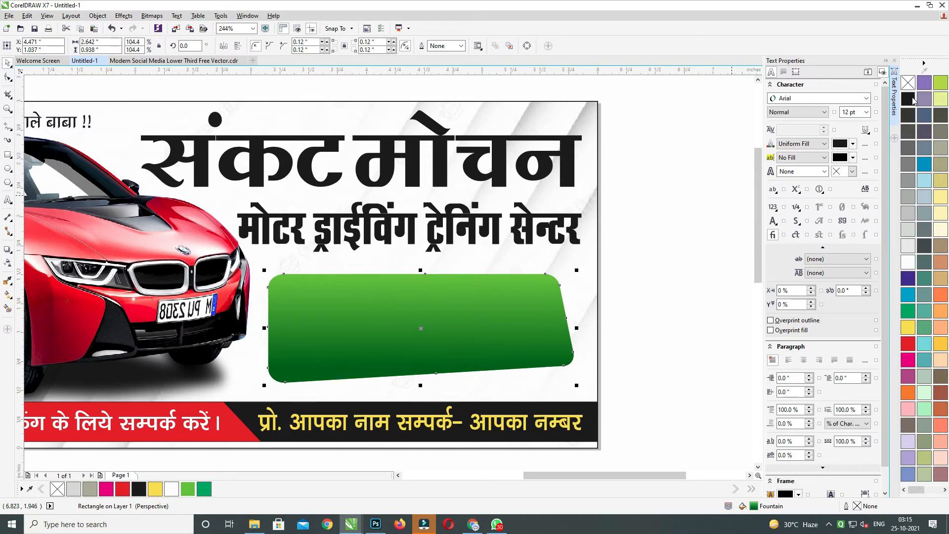
left_click(913, 100)
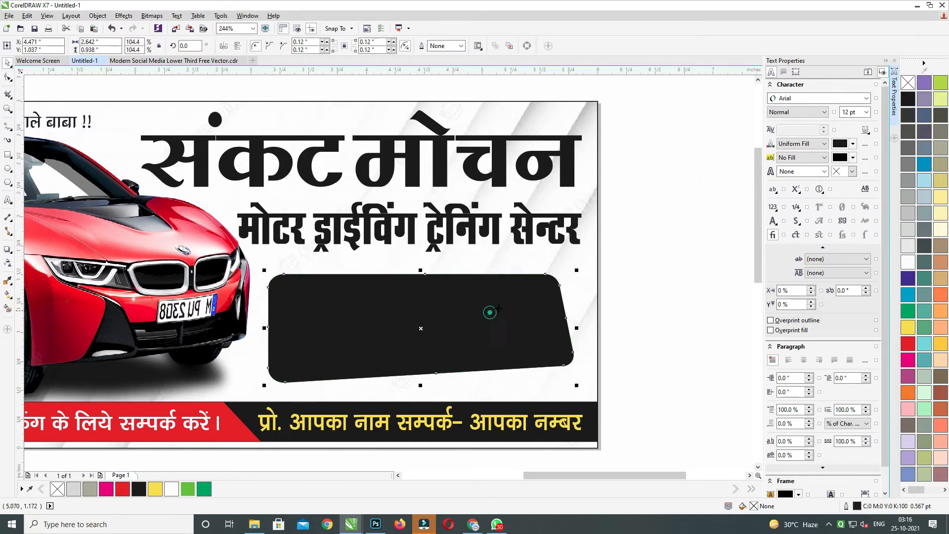
key("Escape")
left_click(531, 314)
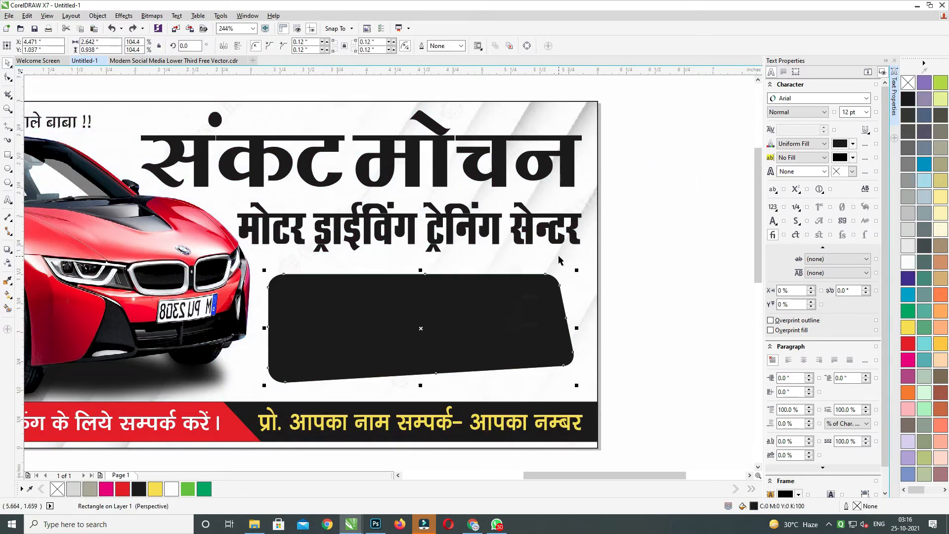
Convert the black box copy to a 300 dpi CMYK bitmap with transparent background and fade it out left to right with a linear transparency
left_click(150, 16)
left_click(163, 33)
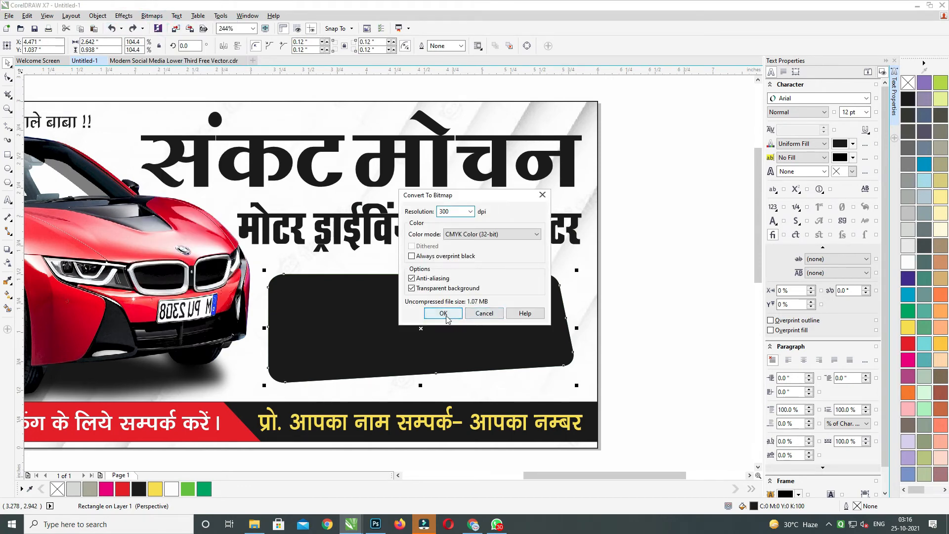
left_click(443, 313)
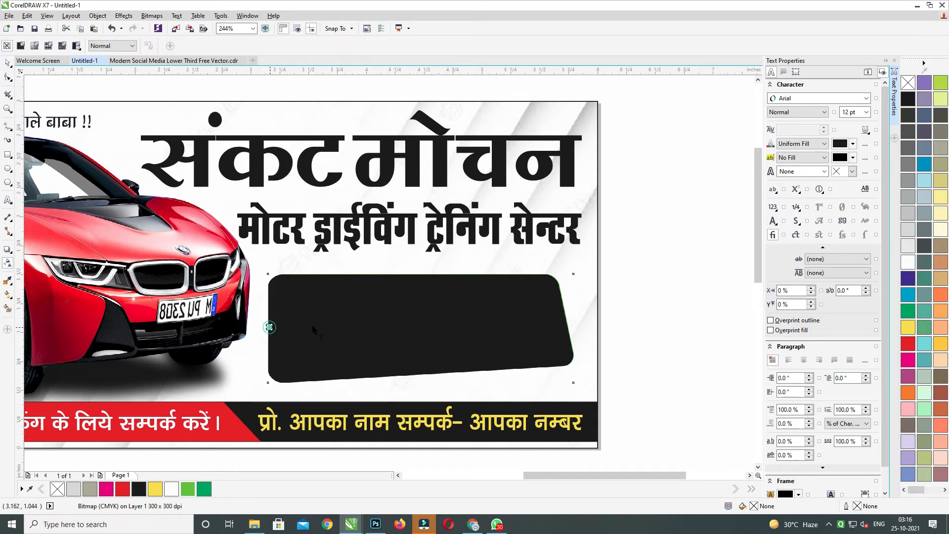
left_click_drag(312, 327, 560, 324)
left_click(6, 63)
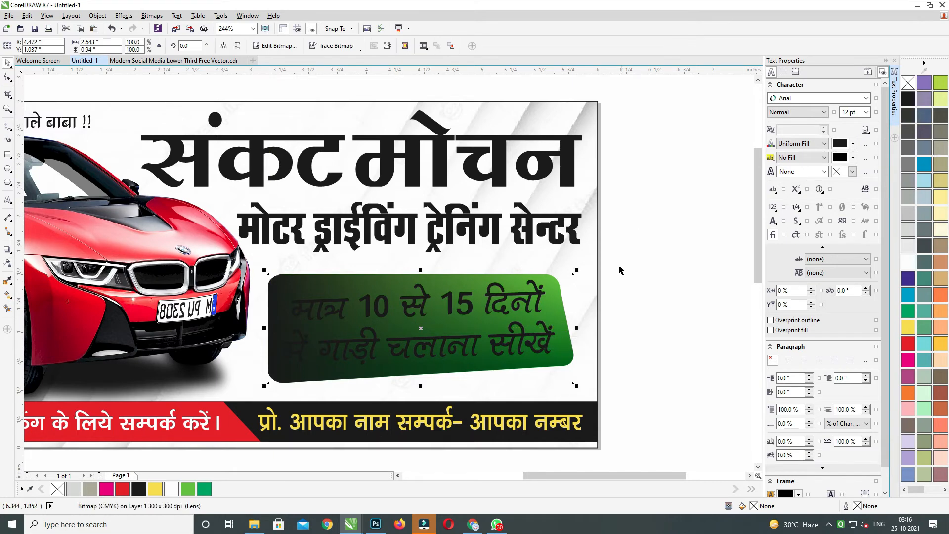
Try offsetting the faded black bitmap slightly below the offer box, and return it to its original position
left_click_drag(520, 331, 519, 331)
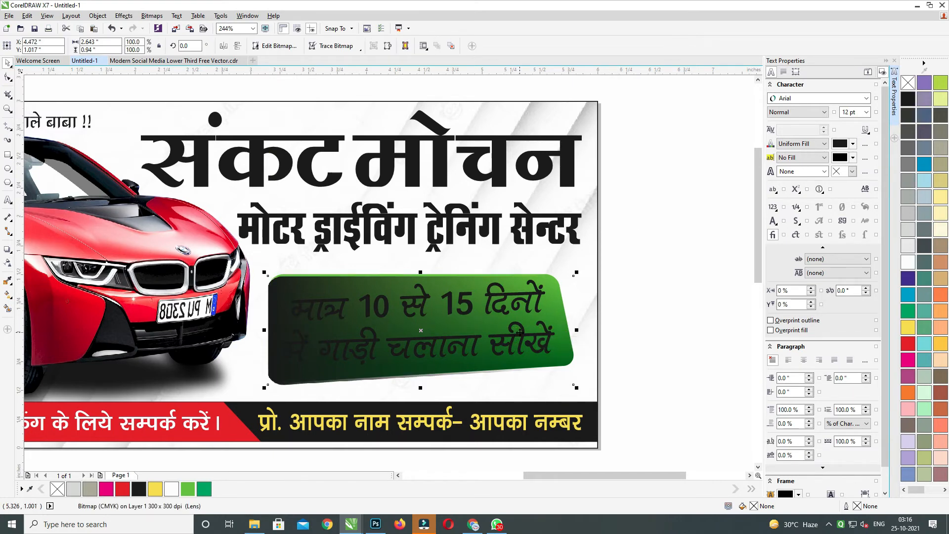
key("Down")
key("Down")
key("Down")
key("Up")
key("Up")
key("Up")
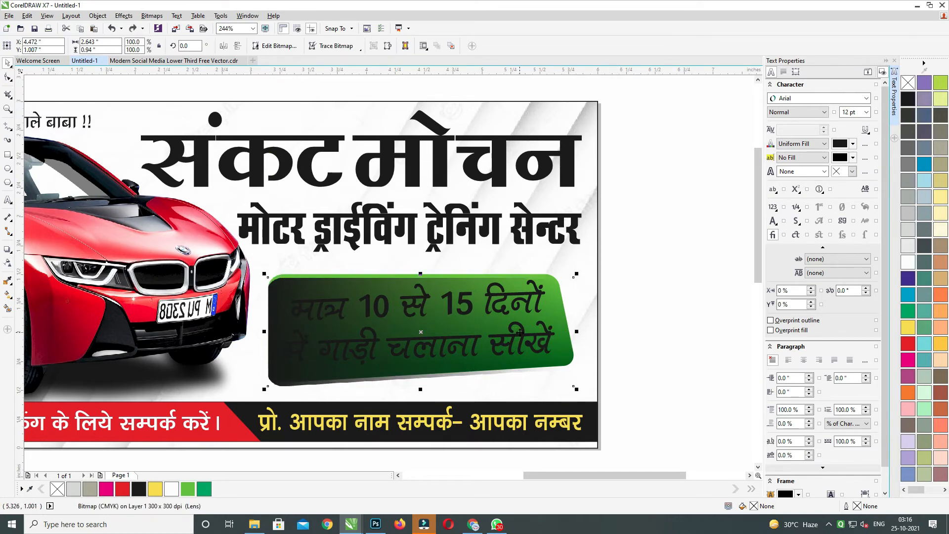
key("Up")
key("Up")
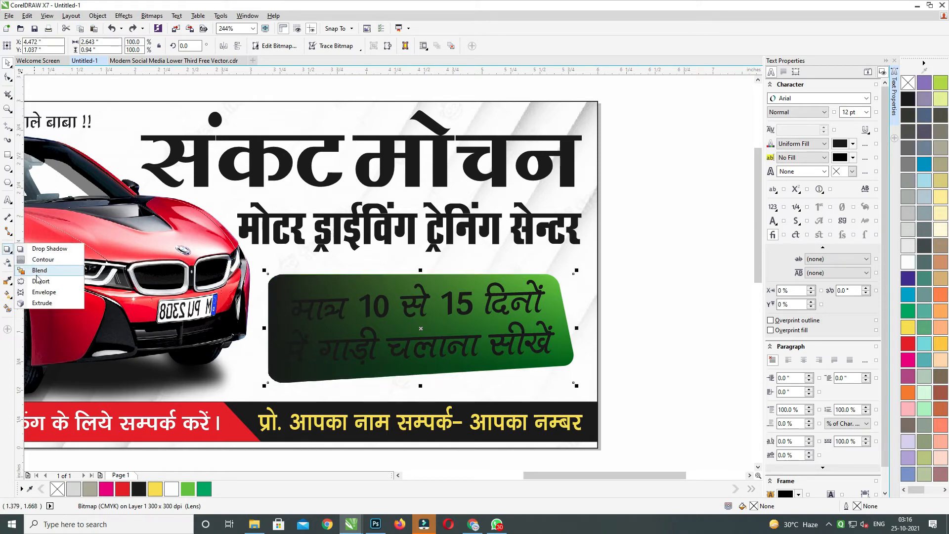
Convert the lower edge of the faded bitmap's outline to a curve
left_click(44, 291)
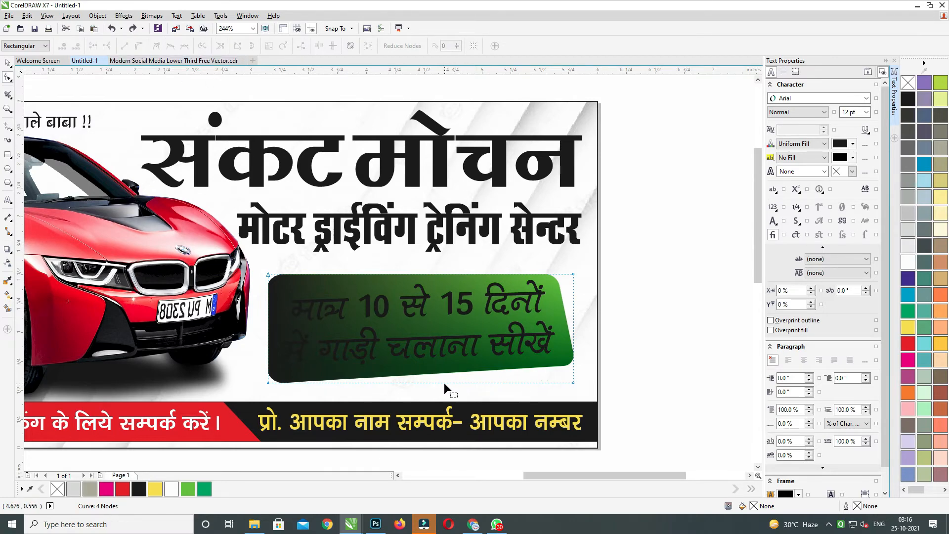
left_click(474, 375)
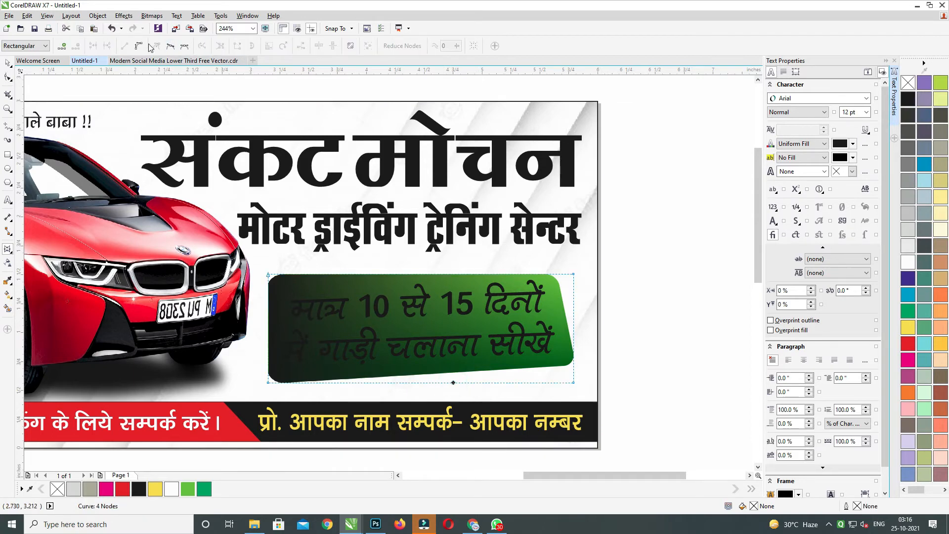
left_click(140, 46)
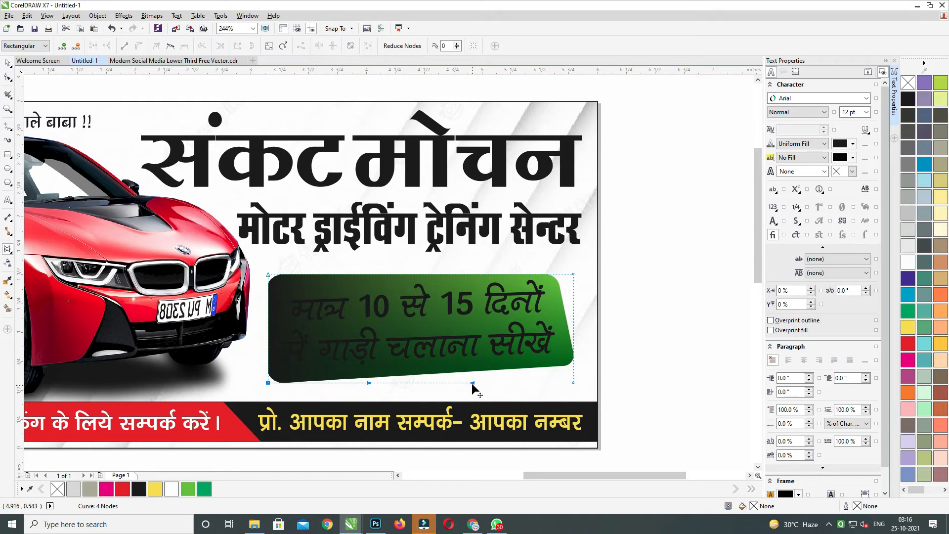
left_click_drag(472, 384, 579, 386)
left_click(8, 64)
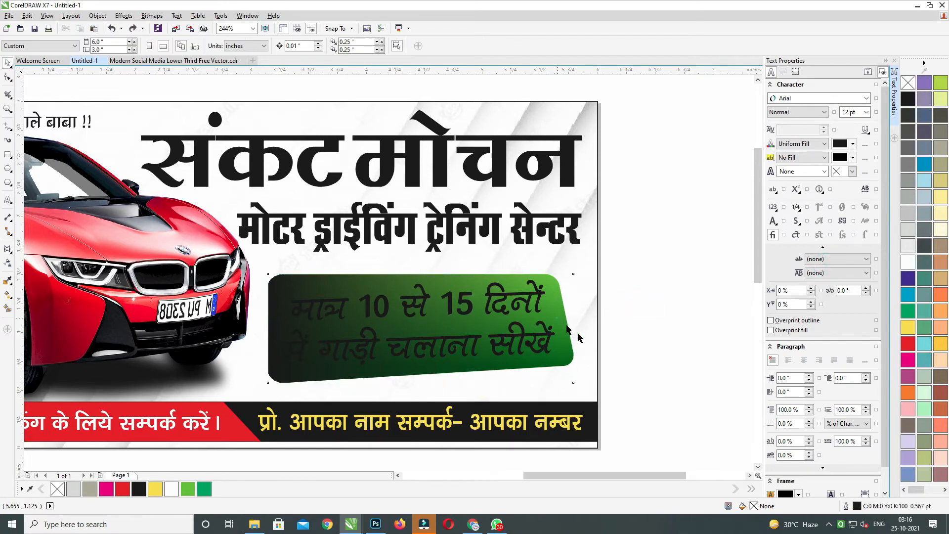
left_click_drag(566, 324, 589, 341)
key("ctrl+z")
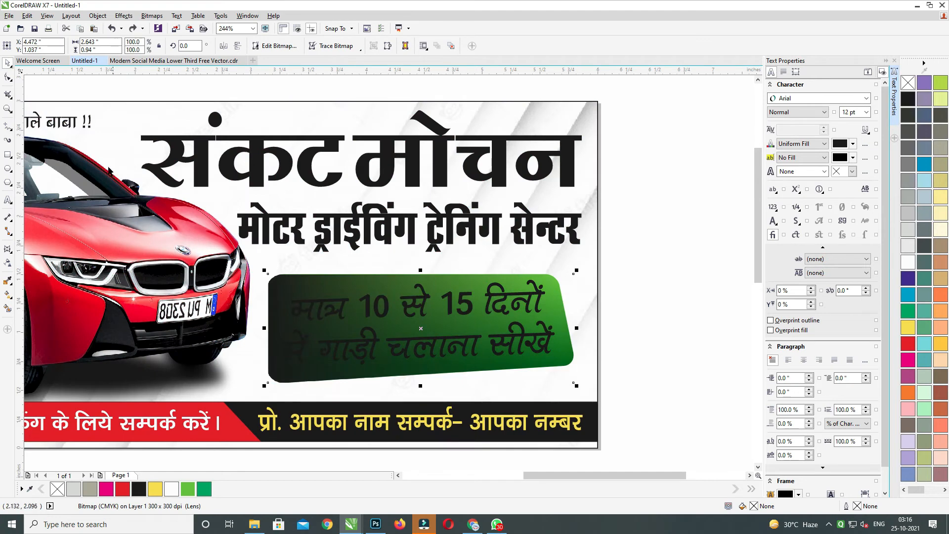
Extend the faded bitmap's lower-right corner downward and place the bitmap behind and slightly below the offer box as a shadow
key("F10")
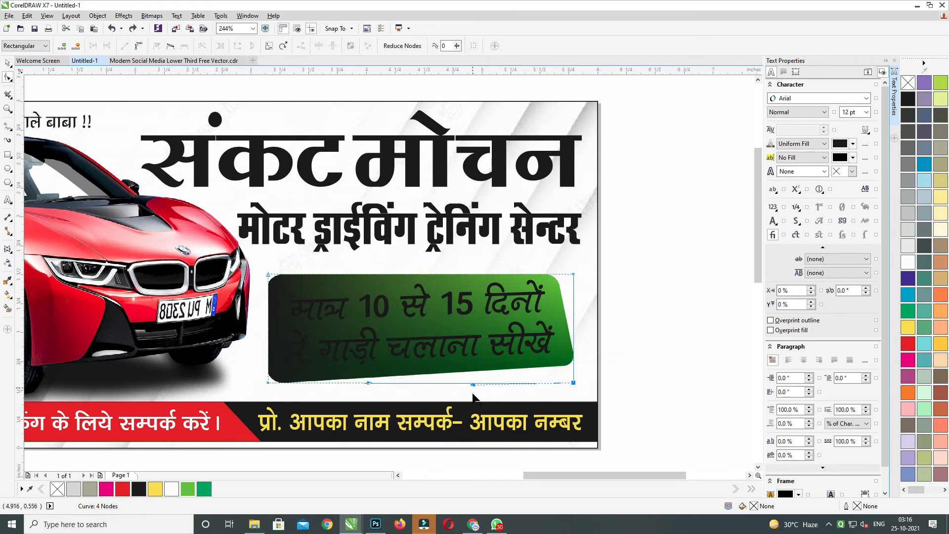
left_click_drag(474, 394, 482, 421)
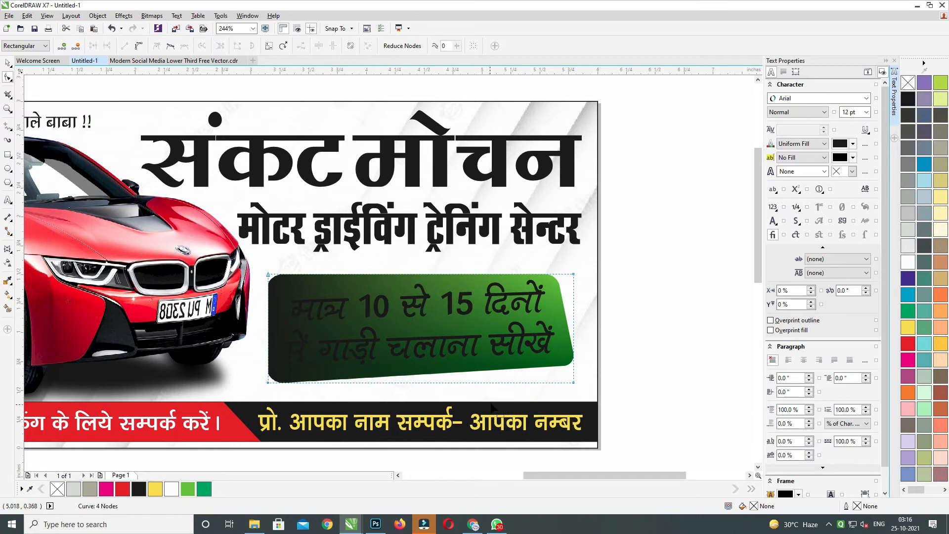
key("ctrl+z")
left_click_drag(574, 389, 579, 409)
left_click(9, 66)
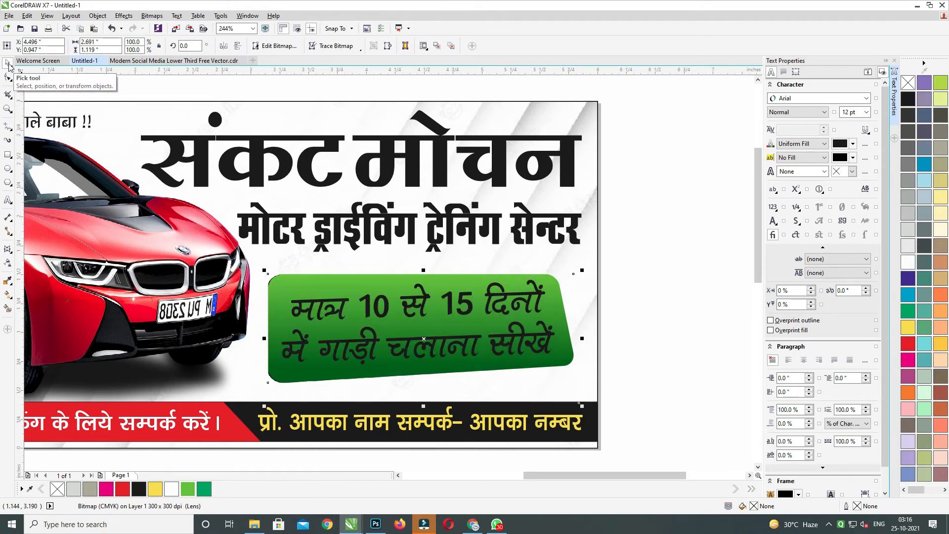
left_click_drag(527, 277, 555, 292)
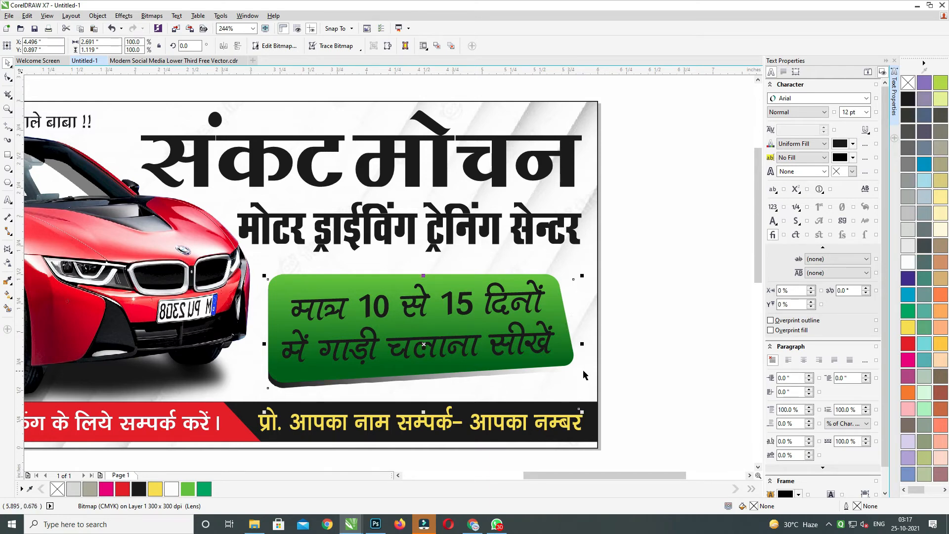
Try to reshape the shadow bitmap by moving its lower-right corner node and the adjoining curve handle
left_click(7, 78)
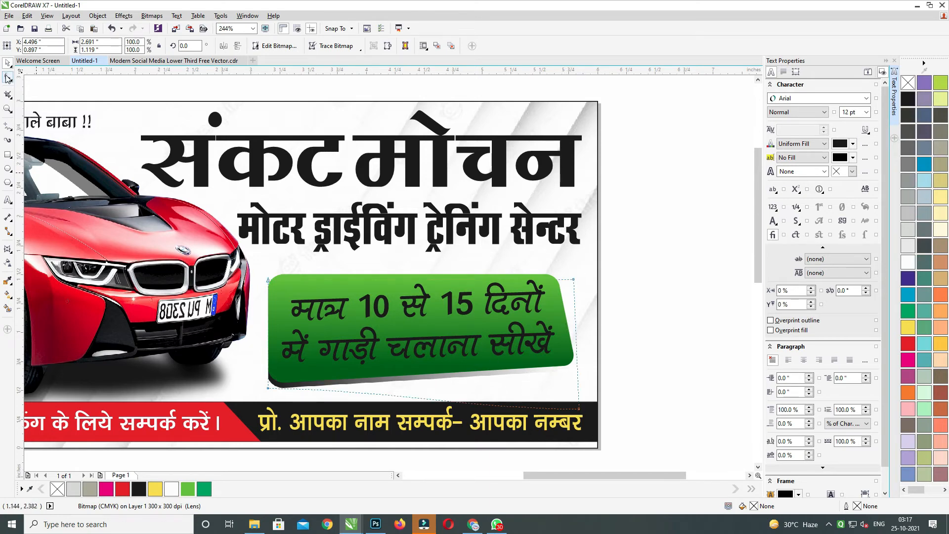
left_click_drag(579, 409, 583, 418)
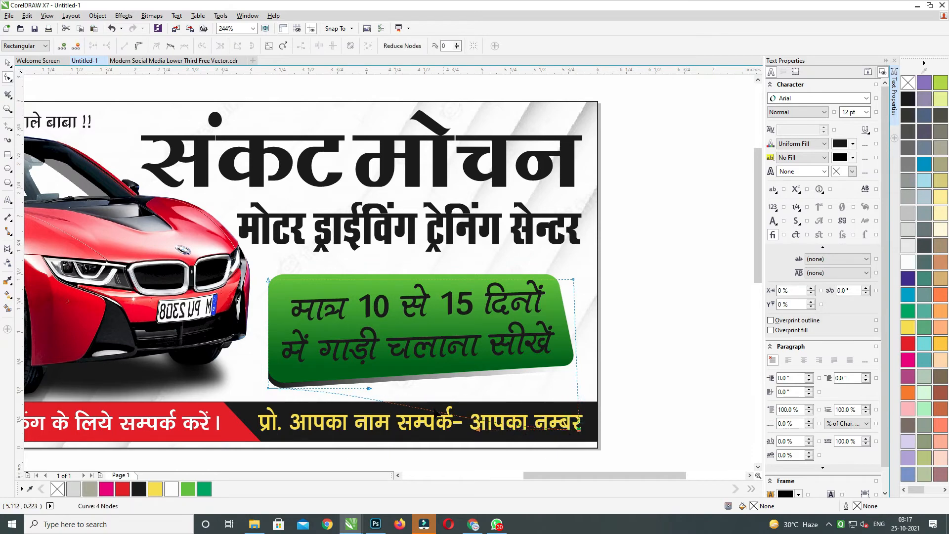
key("ctrl+z")
left_click_drag(640, 382, 479, 371)
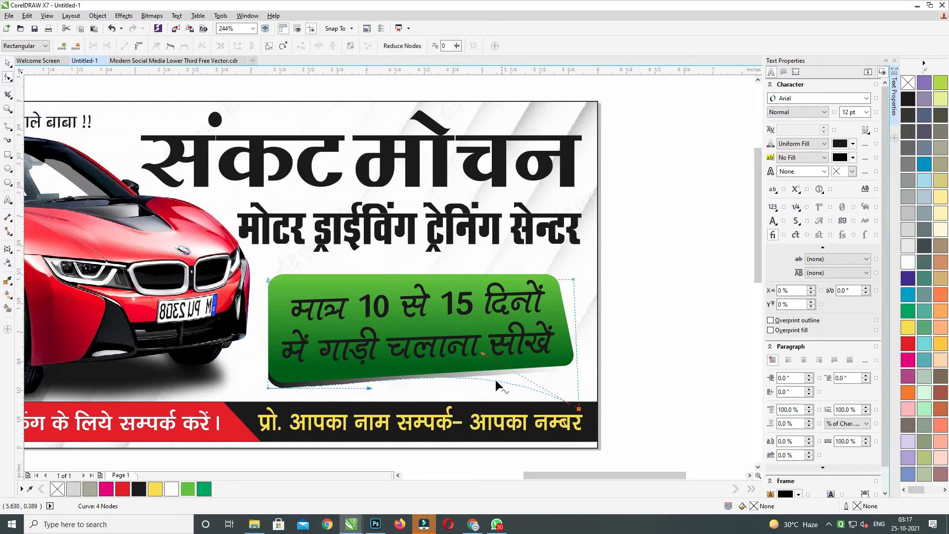
key("ctrl+z")
left_click(8, 63)
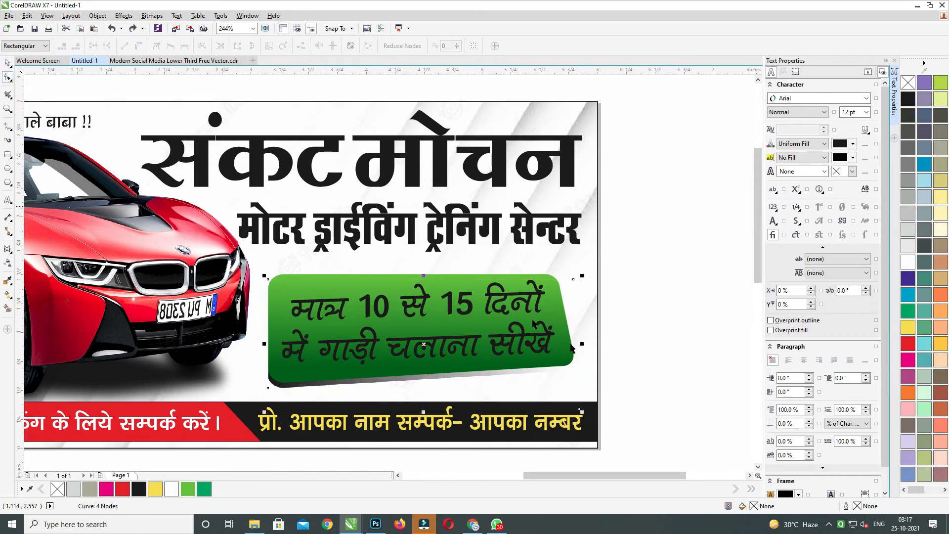
Skew the shadow bitmap to about 356.3° so its right side drops further below the offer box
left_click(546, 371)
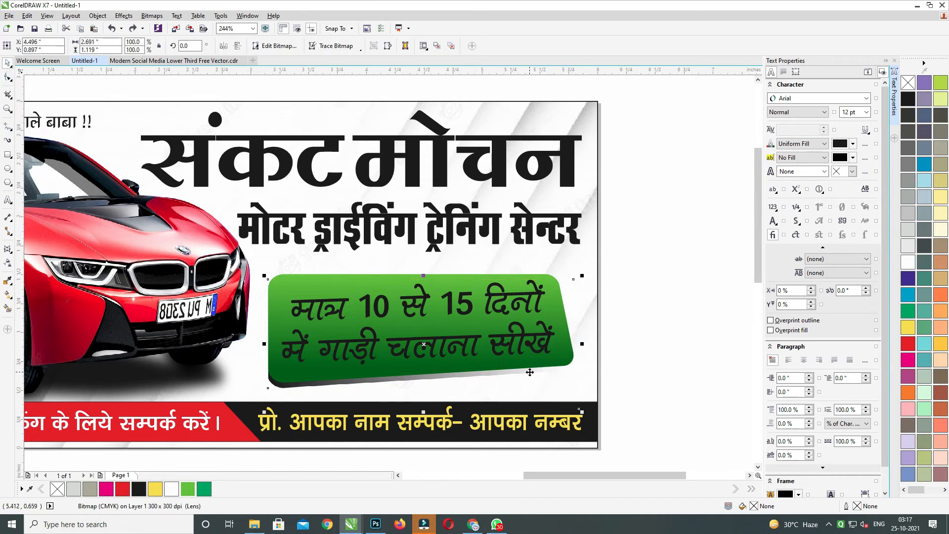
left_click_drag(530, 373, 532, 372)
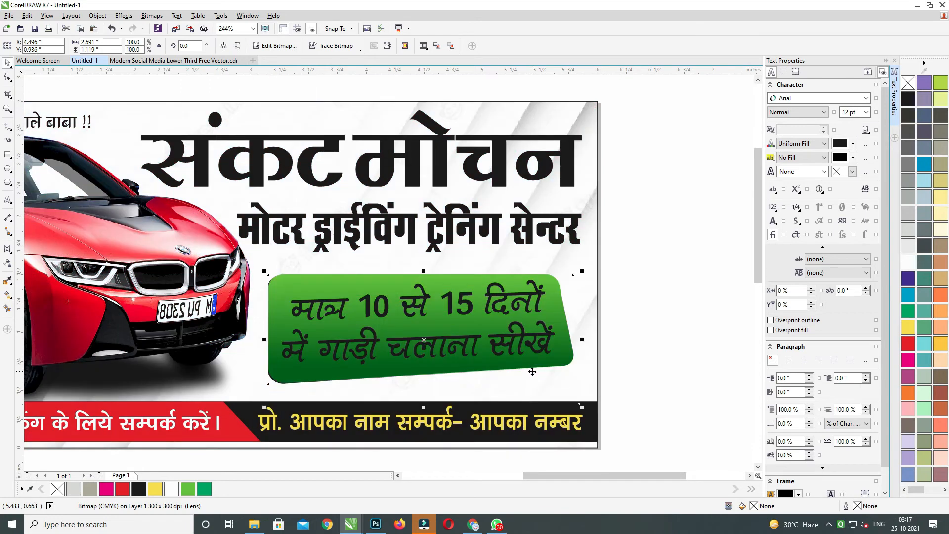
left_click(582, 334)
left_click(425, 344)
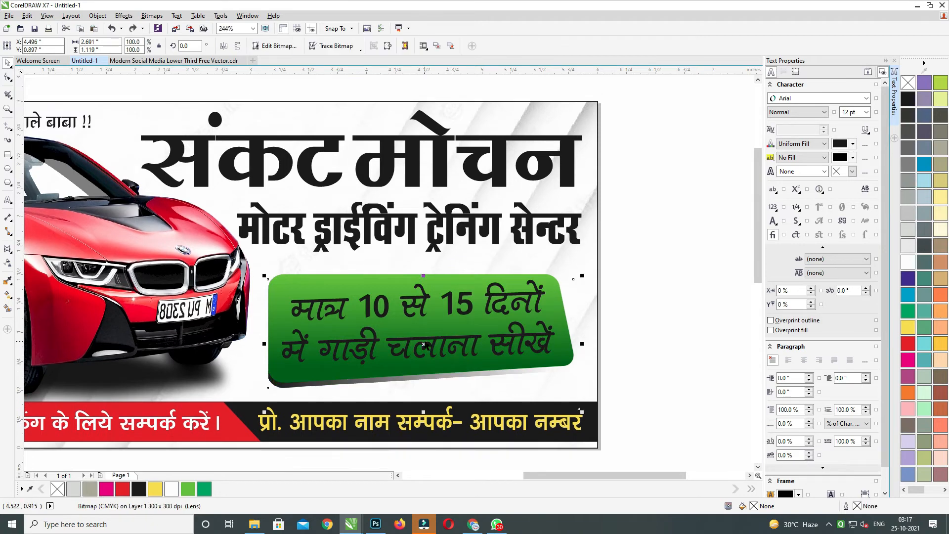
left_click(424, 343)
left_click_drag(582, 343, 587, 358)
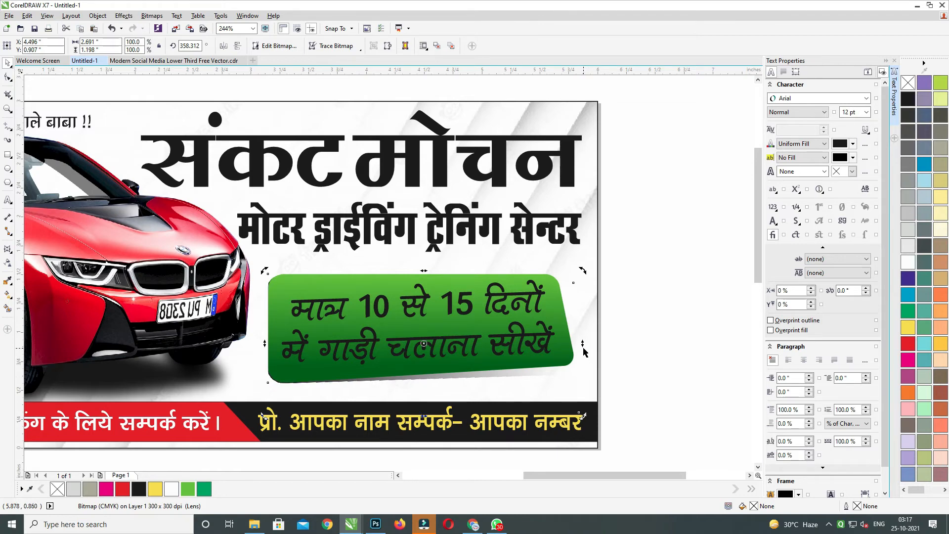
left_click(520, 377)
left_click(533, 376)
left_click_drag(582, 343, 582, 354)
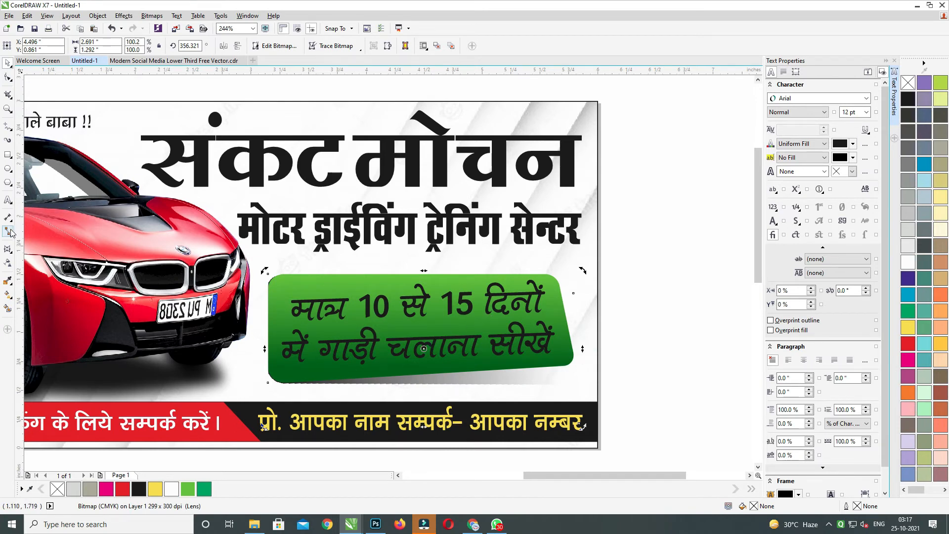
Try to bend the skewed shadow's lower edge using the curve handle of its lower-left node
left_click(8, 79)
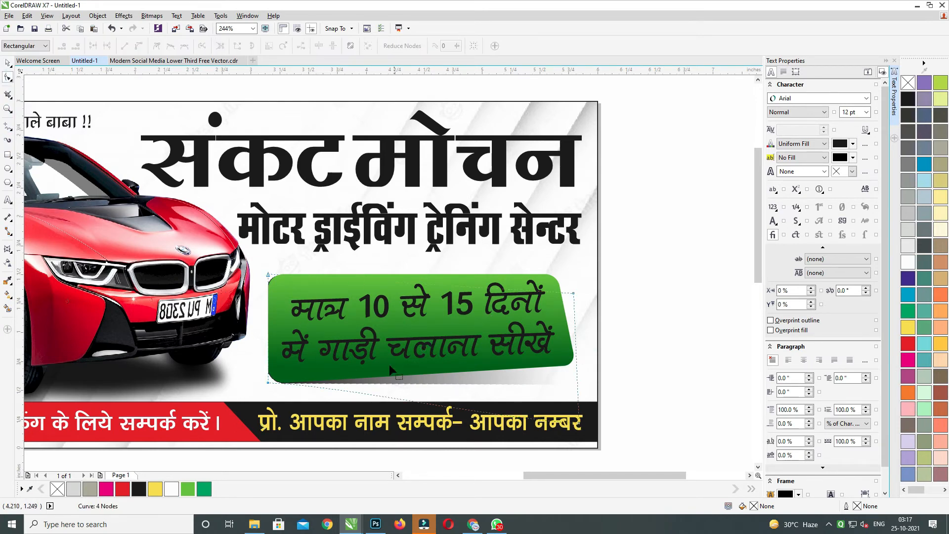
left_click_drag(371, 389, 376, 363)
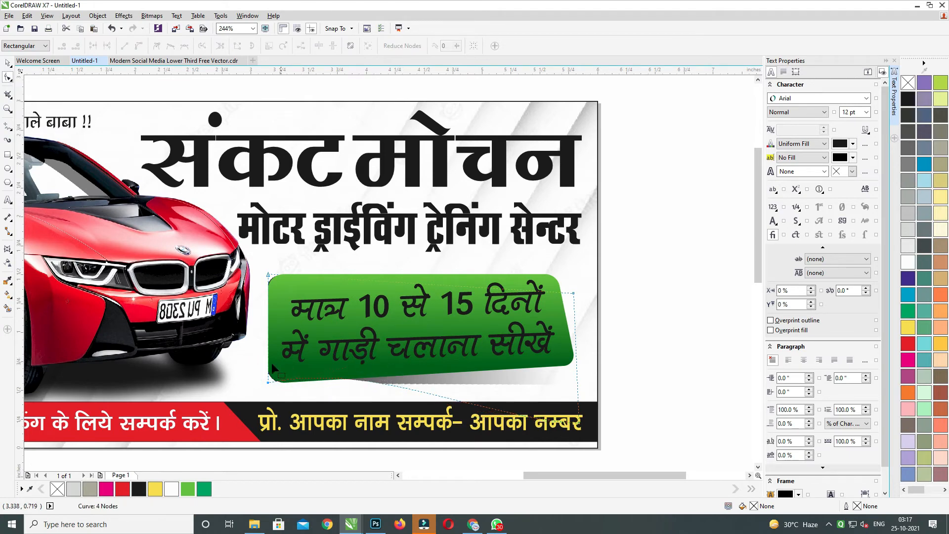
left_click(250, 366)
left_click_drag(372, 362, 479, 340)
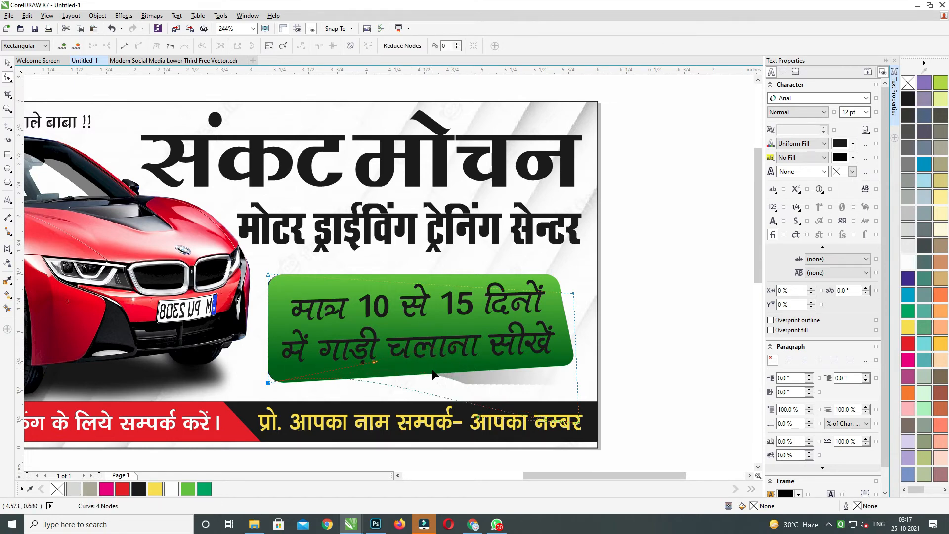
key("ctrl+z")
key("space")
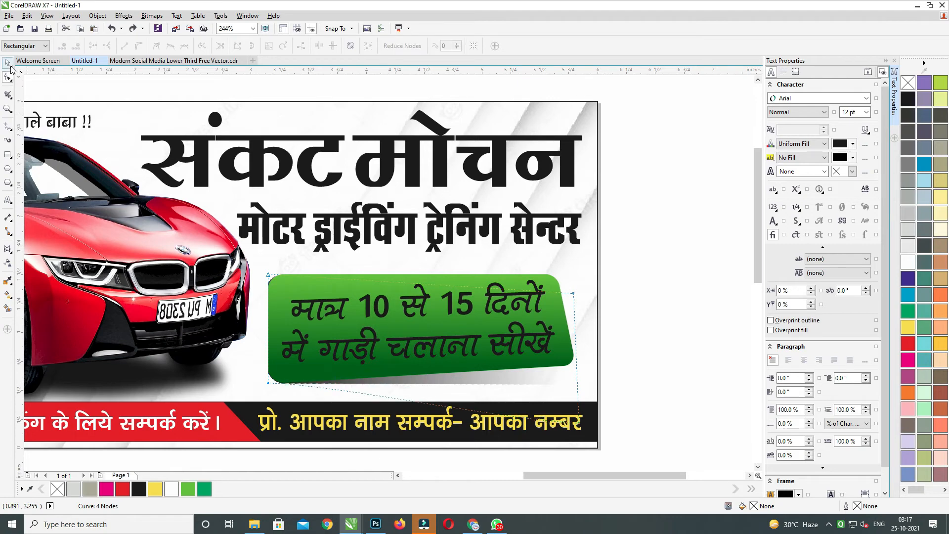
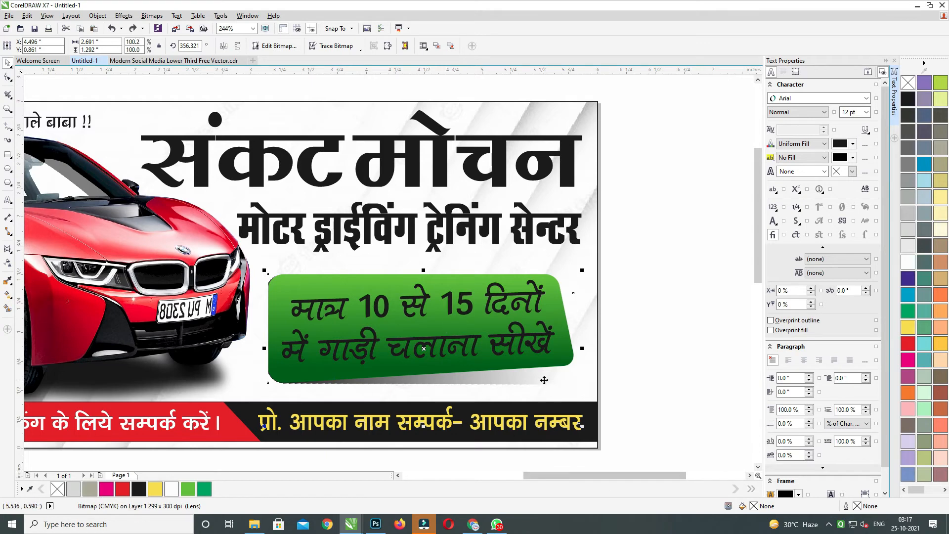
right_click(545, 382)
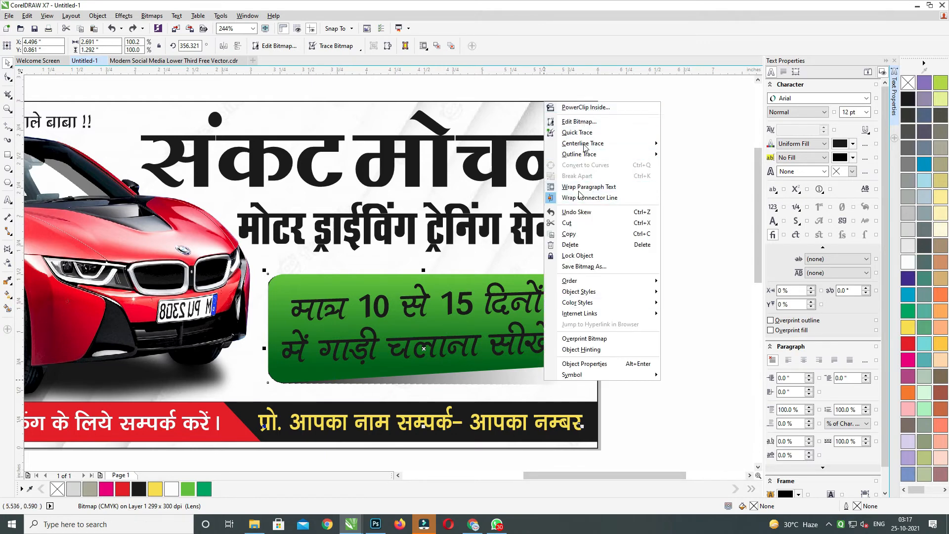
left_click(591, 108)
left_click(541, 373)
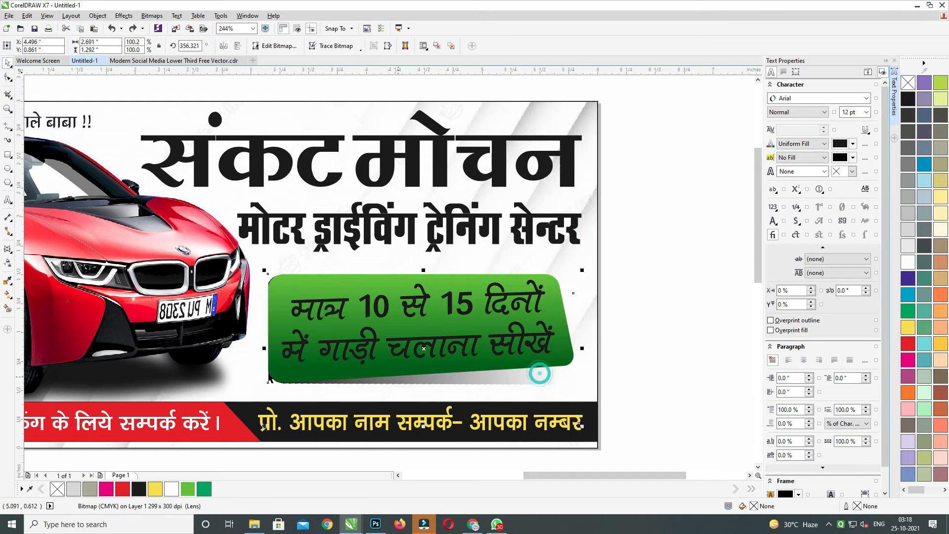
Redraw the shadow's linear transparency from left to right along the offer box's lower edge, and shift the shadow slightly down
left_click(9, 262)
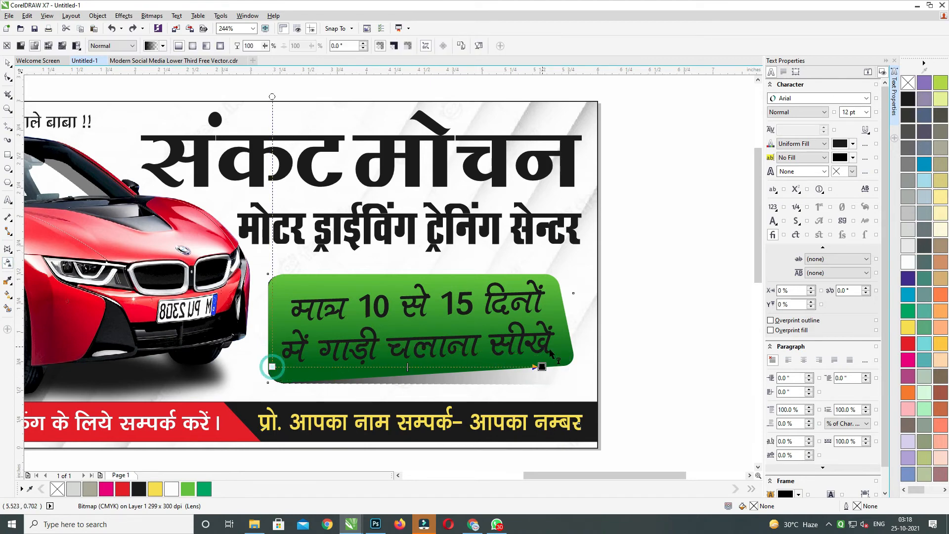
left_click_drag(291, 376, 570, 376)
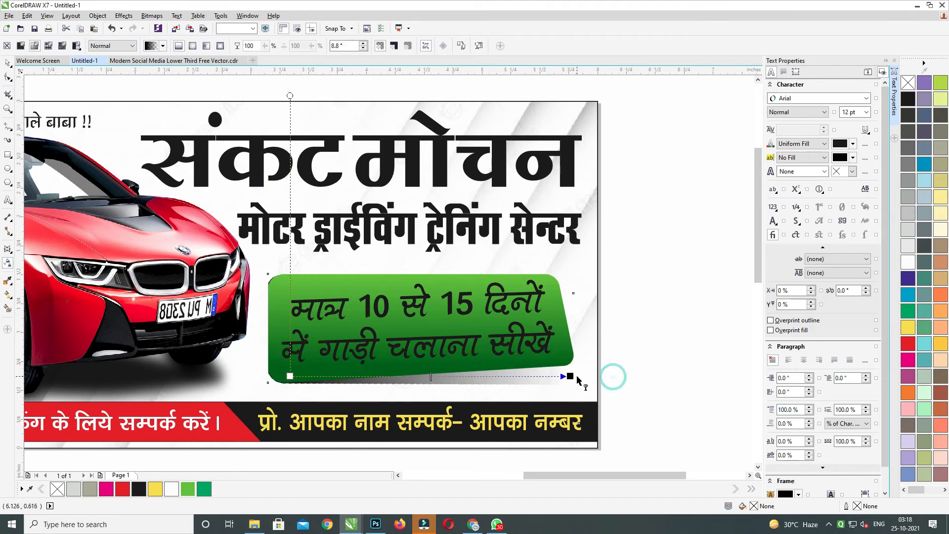
left_click(7, 63)
left_click(523, 371)
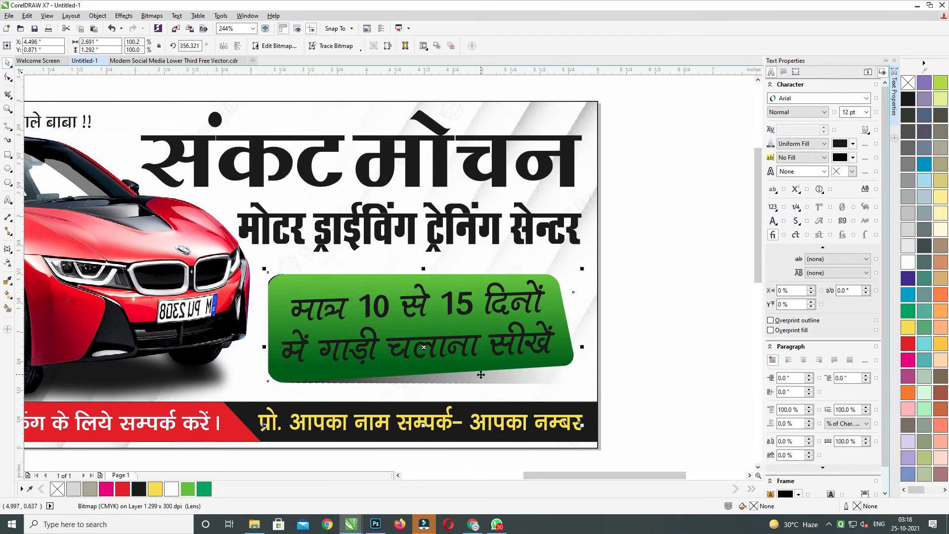
left_click_drag(481, 375, 443, 389)
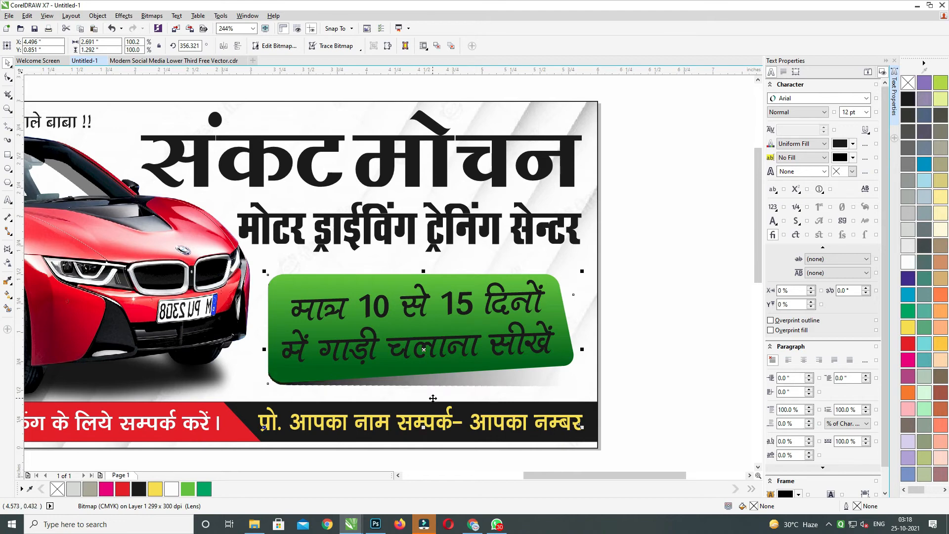
Try to flatten the offer box's shadow bitmap to about 0.94 inch high and redraw its horizontal linear transparency
mouse_move(423, 428)
left_mouse_down()
mouse_move(427, 413)
mouse_move(418, 434)
left_mouse_up()
scroll(473, 400, "up", 1)
scroll(433, 428, "up", 1)
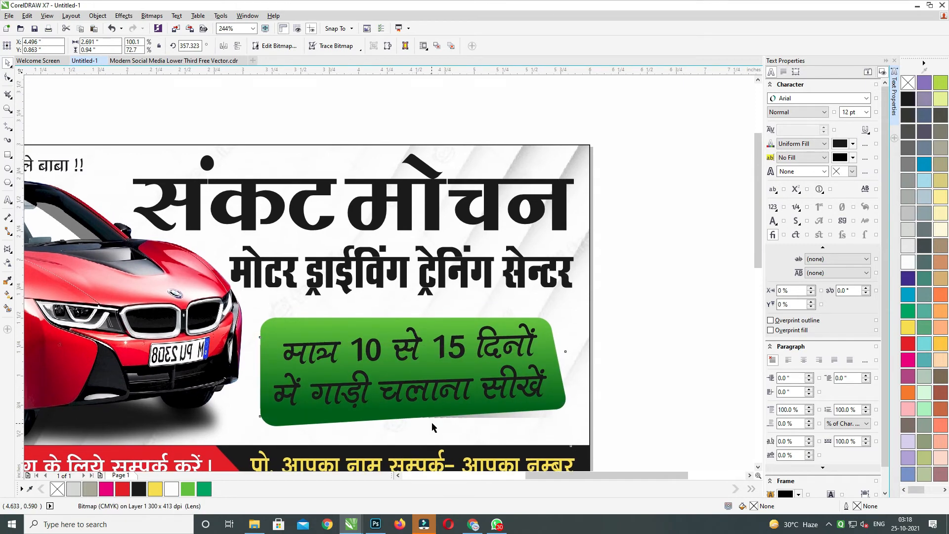
left_click(8, 262)
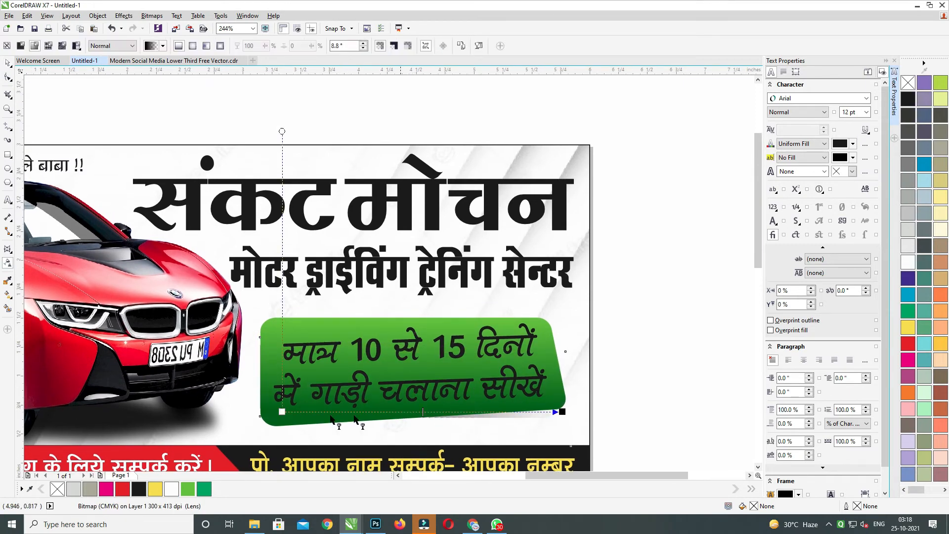
left_click_drag(326, 406, 572, 409)
left_click(7, 63)
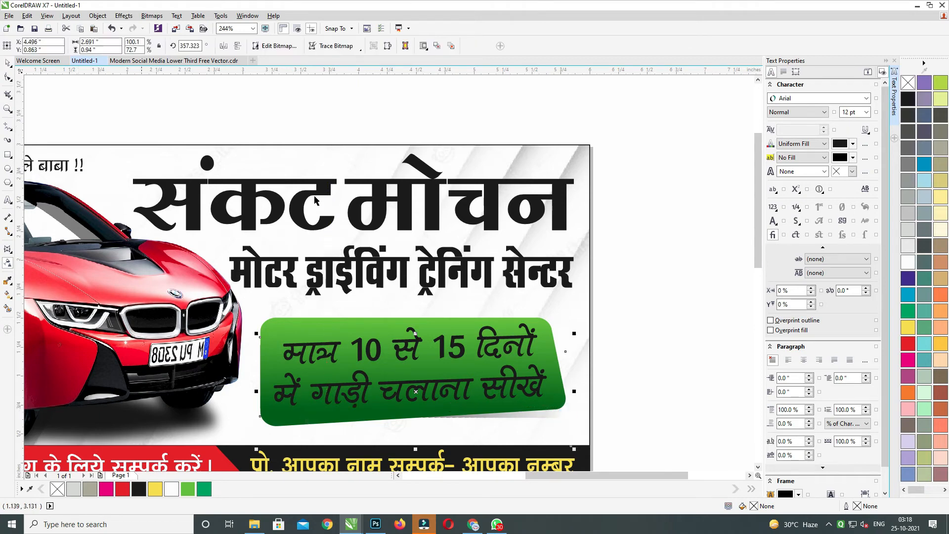
Undo the last transparency change and the flattening of the offer box's shadow bitmap
left_click(614, 328)
scroll(614, 327, "down", 1)
left_click_drag(657, 259, 155, 415)
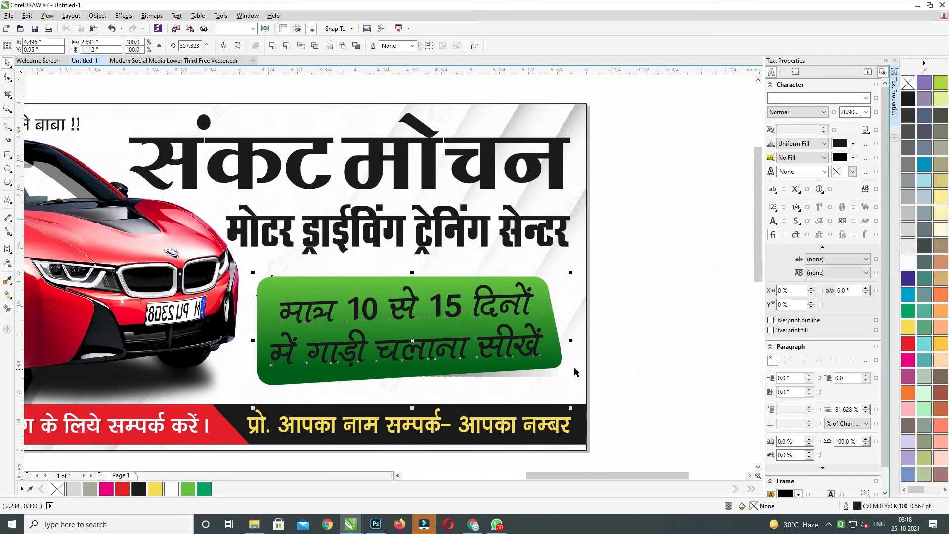
left_click(653, 310)
key("ctrl+z")
left_click_drag(533, 374, 487, 383)
key("ctrl+z")
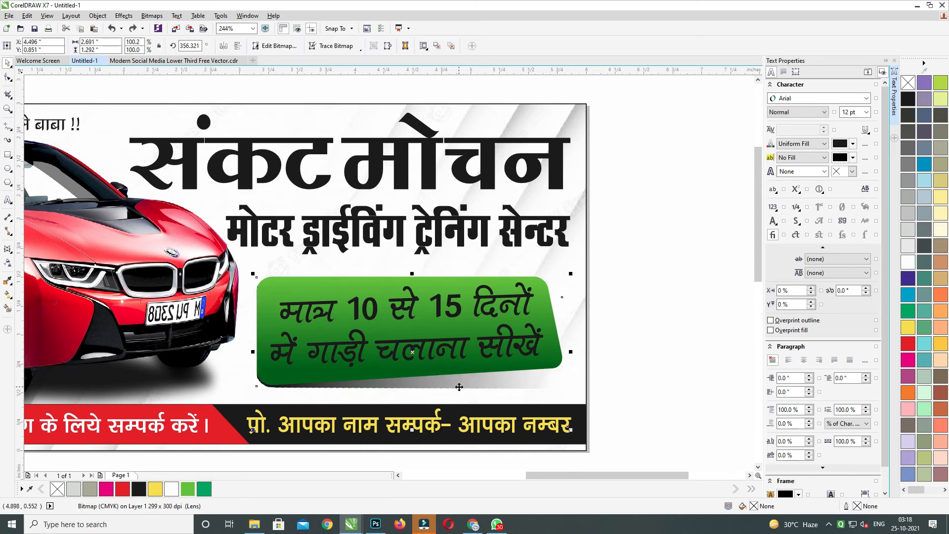
Reduce the height of the offer box's shadow bitmap to about 1.23 inches from its lower edge
left_click(623, 341)
left_click(444, 373)
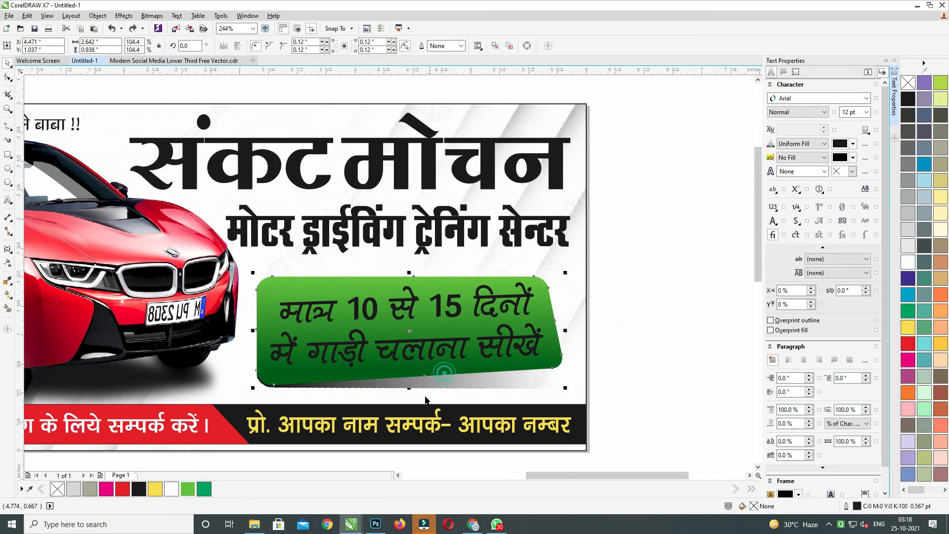
left_click(405, 389)
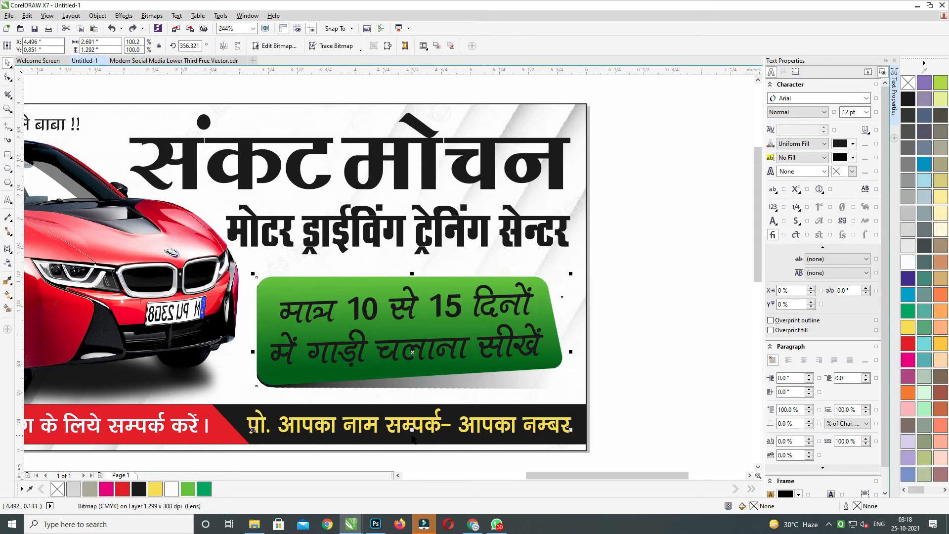
left_click_drag(414, 429, 452, 421)
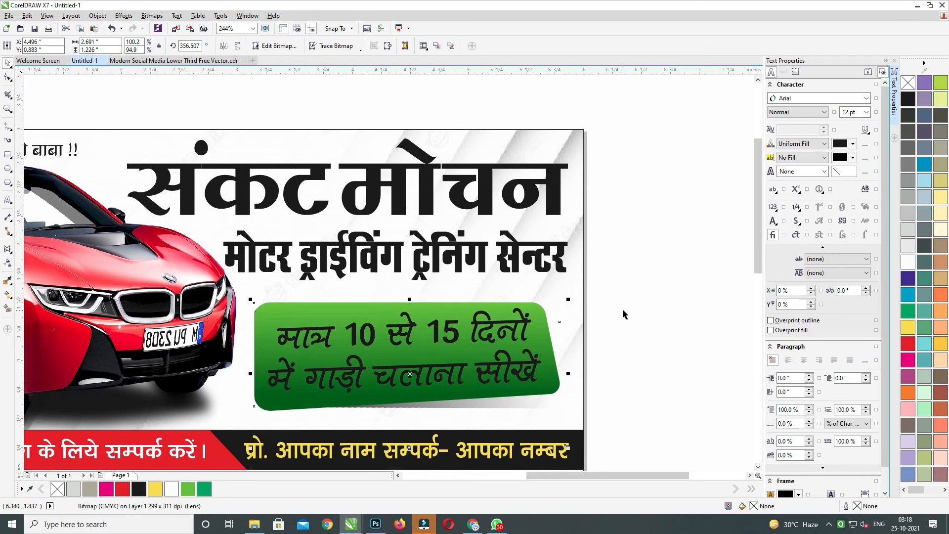
Recolour the two-line offer text white and give it a drop shadow cast slightly down to the right
left_click_drag(632, 286, 218, 432)
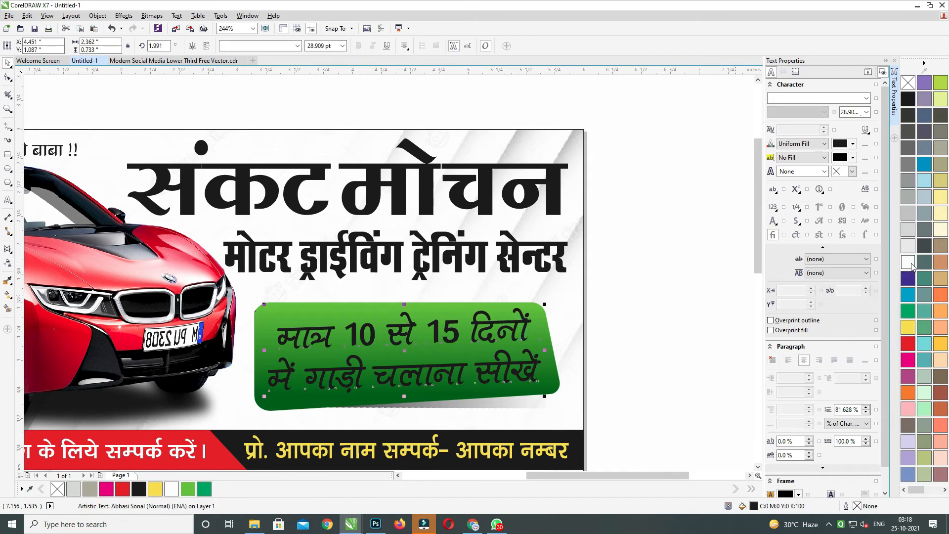
left_click(691, 321)
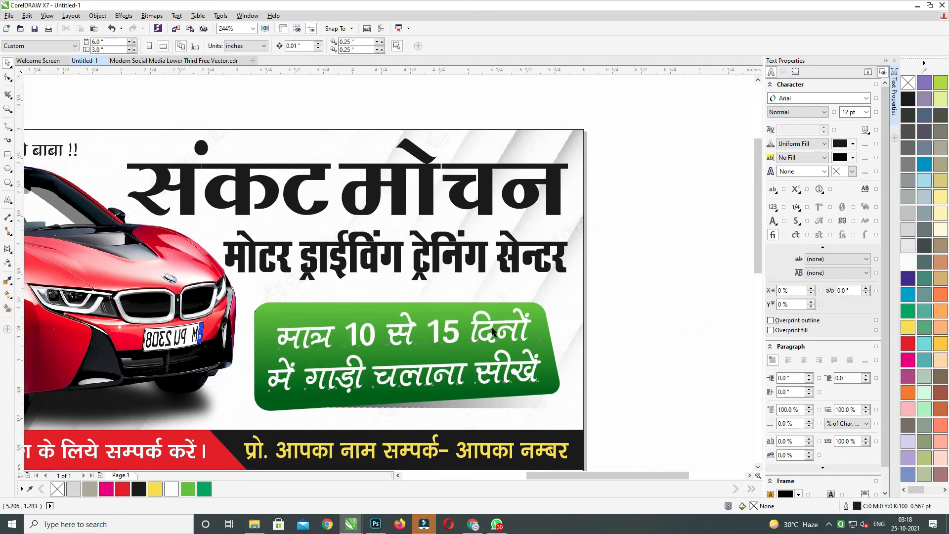
left_click(491, 336)
left_click(11, 255)
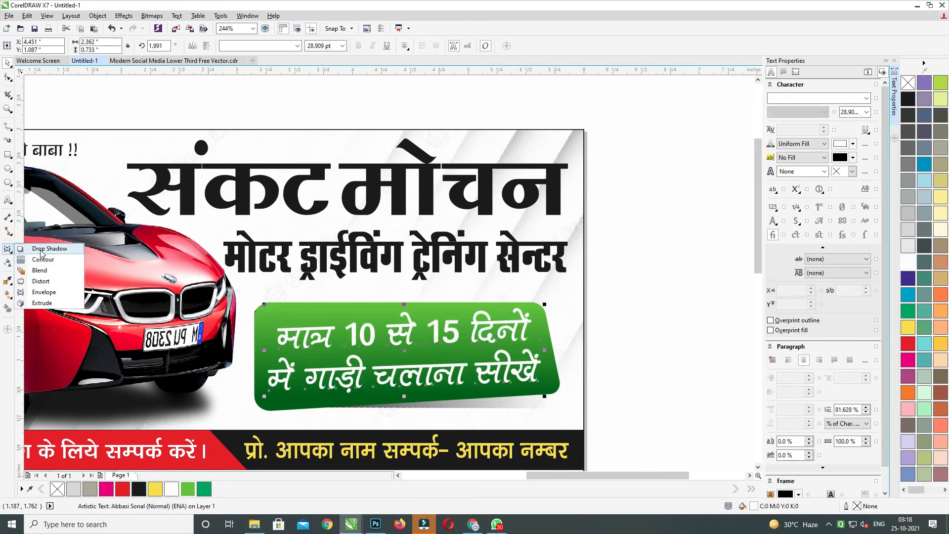
left_click(46, 250)
left_click_drag(419, 346, 442, 395)
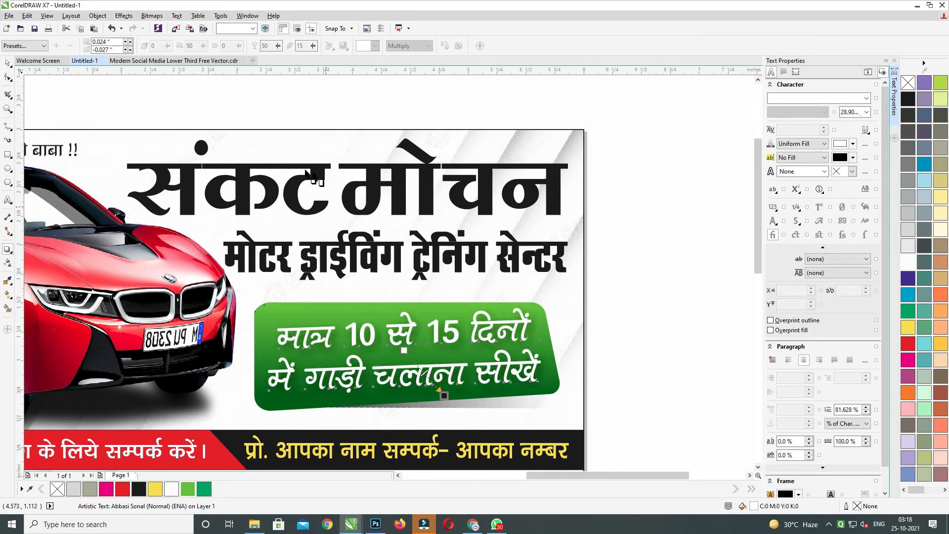
Set the offer text's drop shadow to 55 opacity and 5 feathering, with offsets of 0.007 and -0.007 inch
type("30")
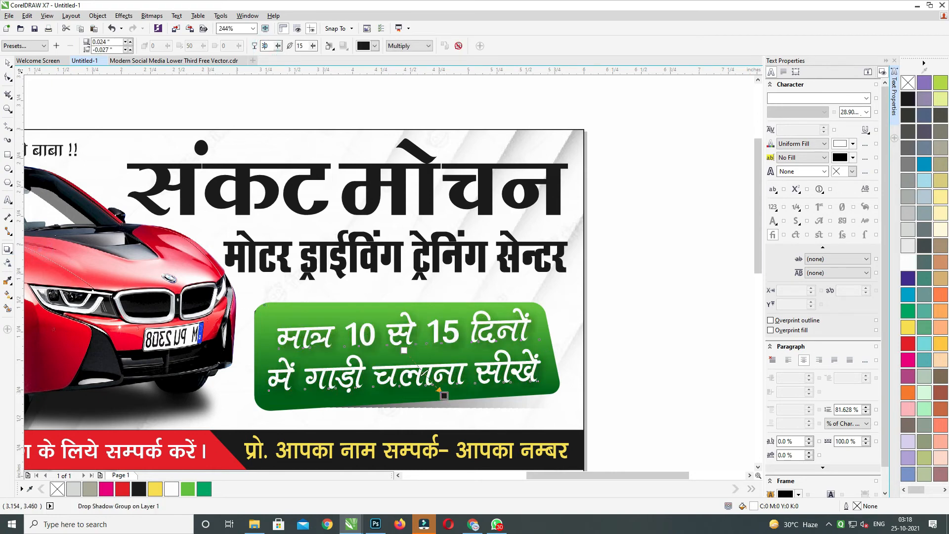
key("Tab")
type("5")
left_click_drag(271, 47, 243, 53)
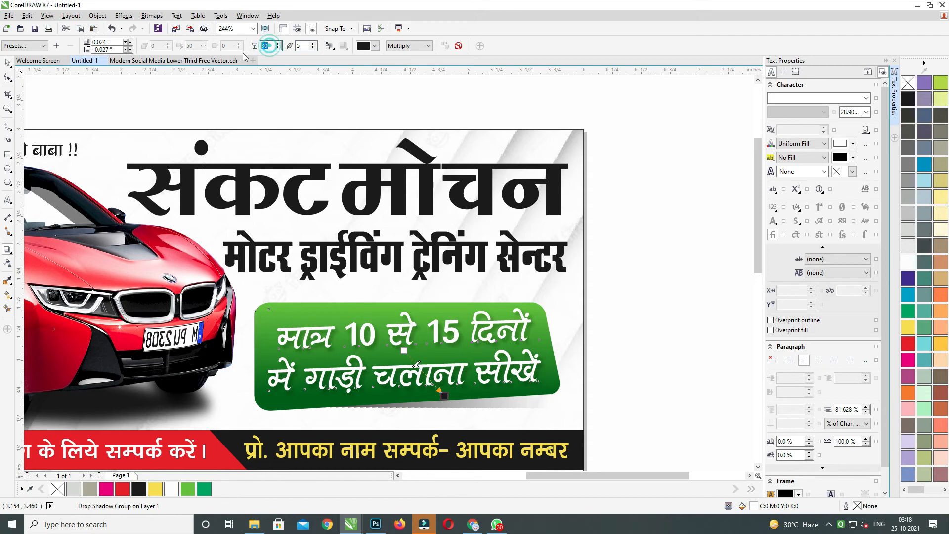
type("45")
key("Tab")
type("5")
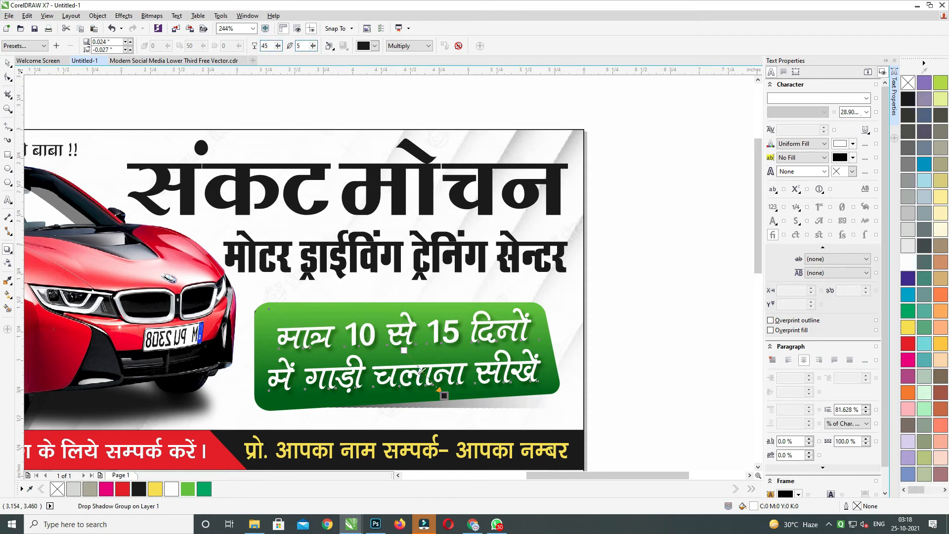
left_click_drag(271, 46, 243, 54)
type("55")
key("Tab")
type("5")
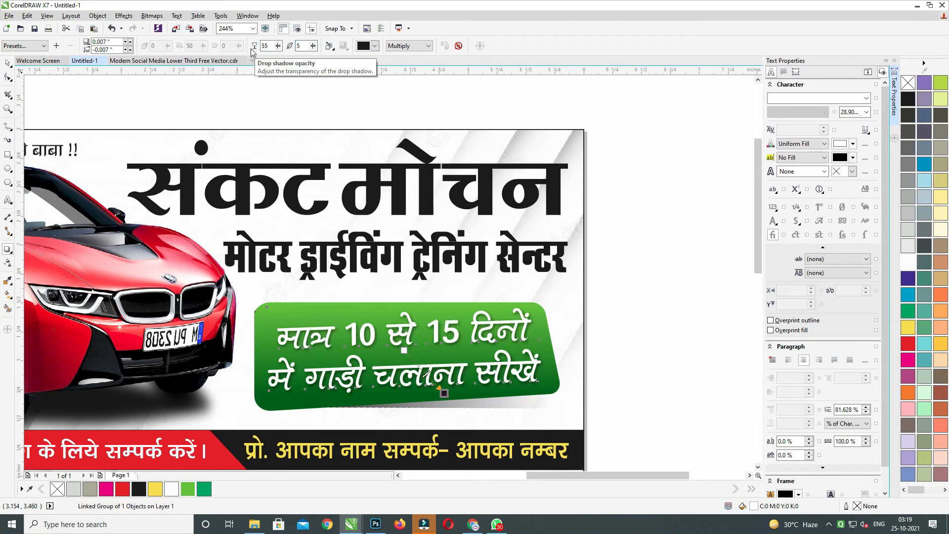
left_click(8, 63)
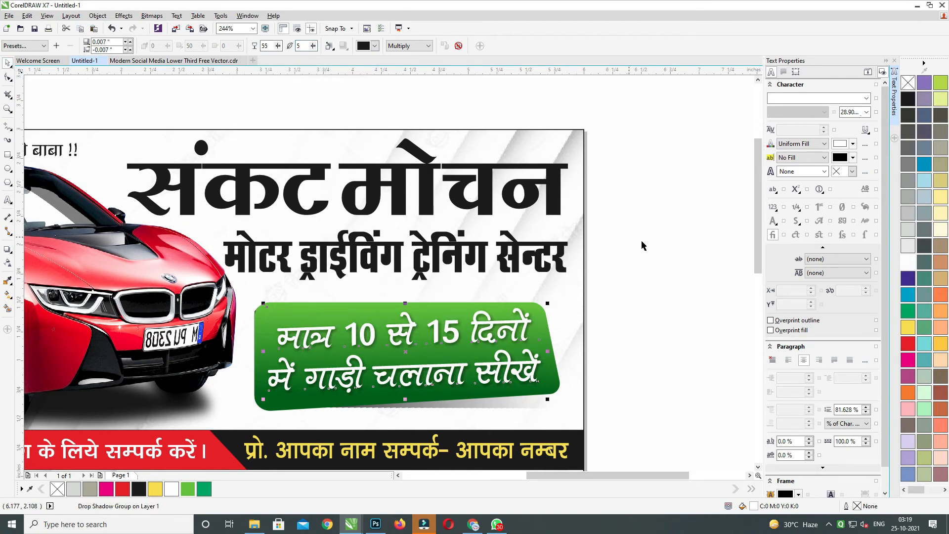
left_click(691, 256)
Group the green offer box with its shadow and text, and undo the last adjustment to the group
left_click_drag(677, 276, 220, 418)
scroll(566, 338, "up", 1)
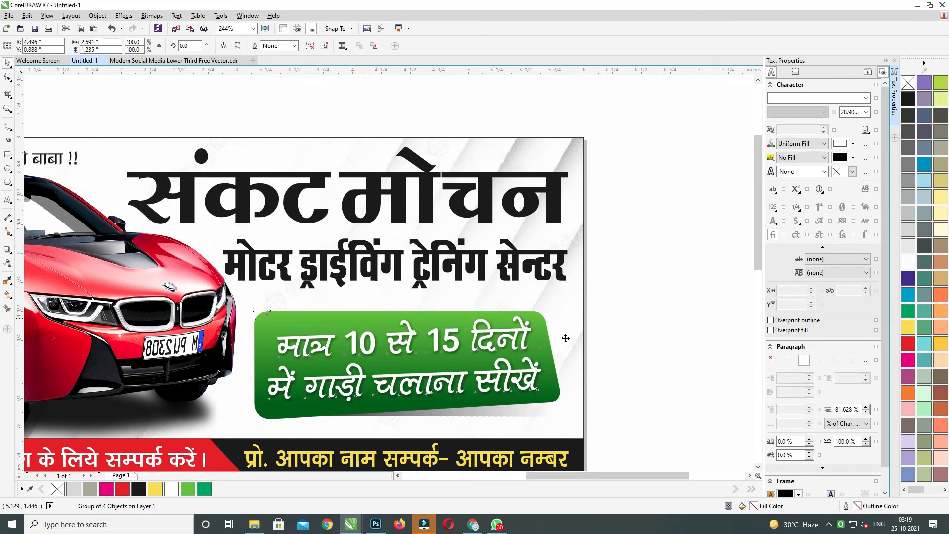
key("ctrl+z")
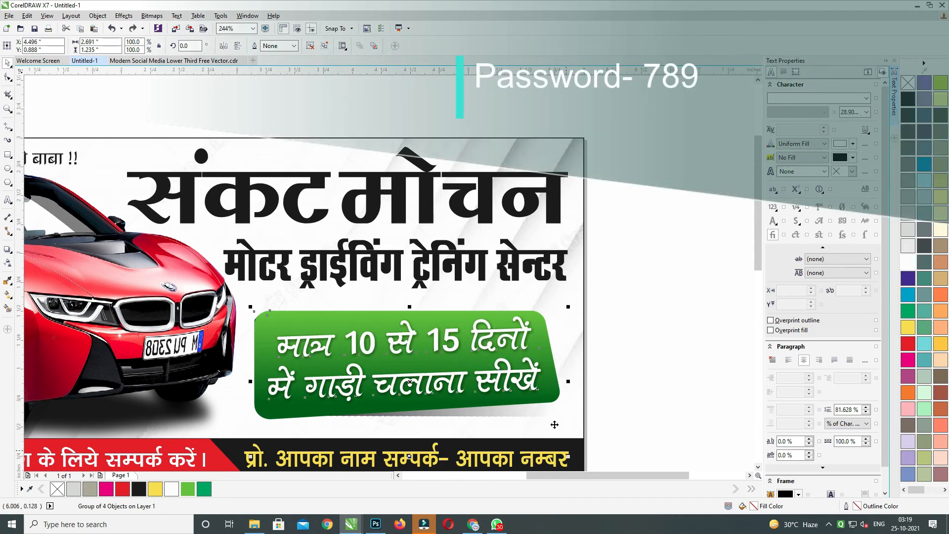
scroll(642, 206, "up", 3)
left_click(640, 259)
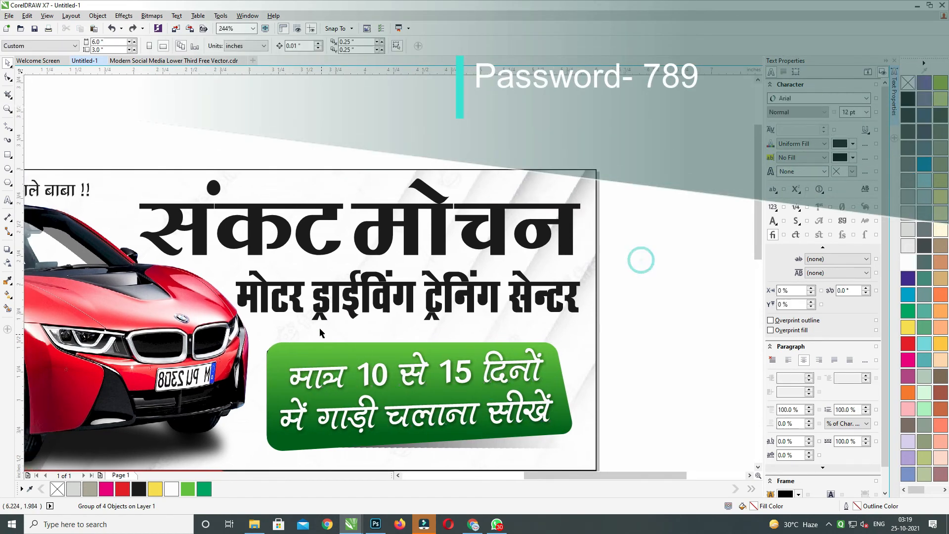
Widen the green offer box slightly on its left side within the group
left_click(267, 353)
left_click_drag(267, 396, 264, 396)
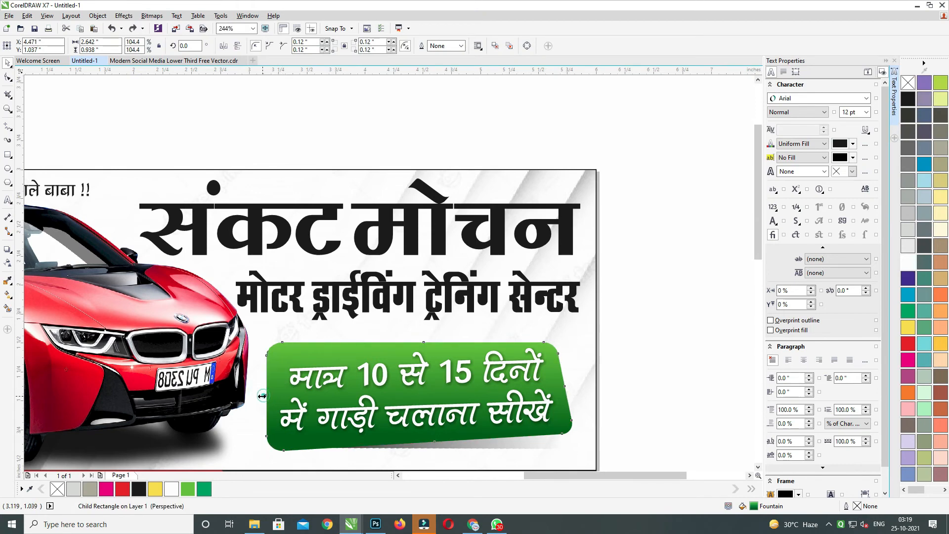
left_click(671, 270)
Narrow the subheading "मोटर ड्राईविंग ट्रेनिंग सेन्टर" to 2.869 inches from its left side and nudge it slightly down
scroll(672, 270, "up", 3)
left_click(430, 329)
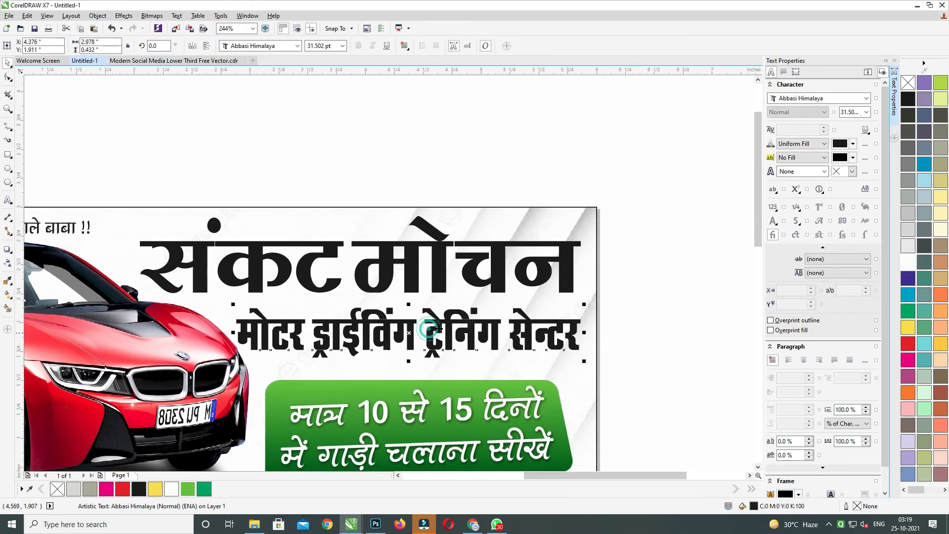
scroll(431, 329, "down", 2)
scroll(430, 329, "left", 3)
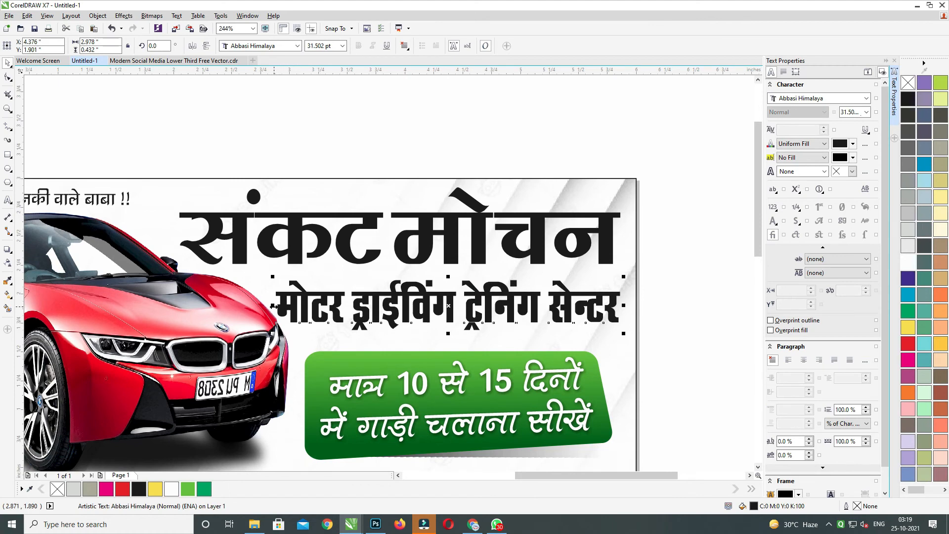
left_click_drag(273, 307, 289, 306)
left_click(444, 249)
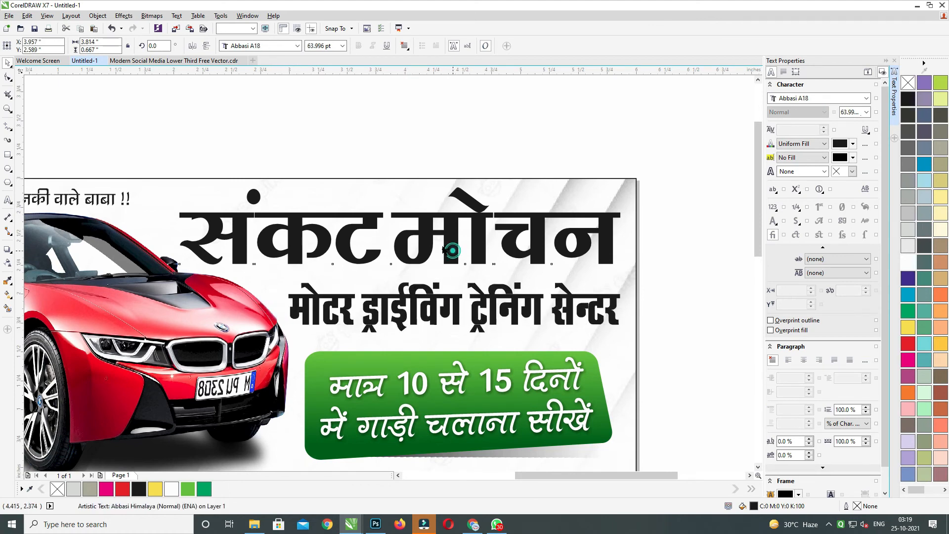
scroll(425, 267, "left", 1)
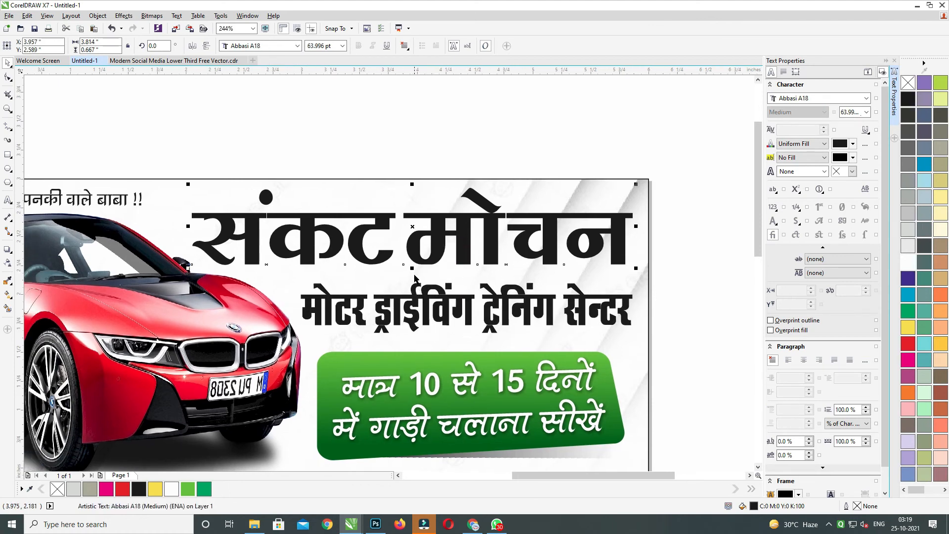
scroll(414, 278, "down", 1)
left_click(722, 246)
left_click(507, 312)
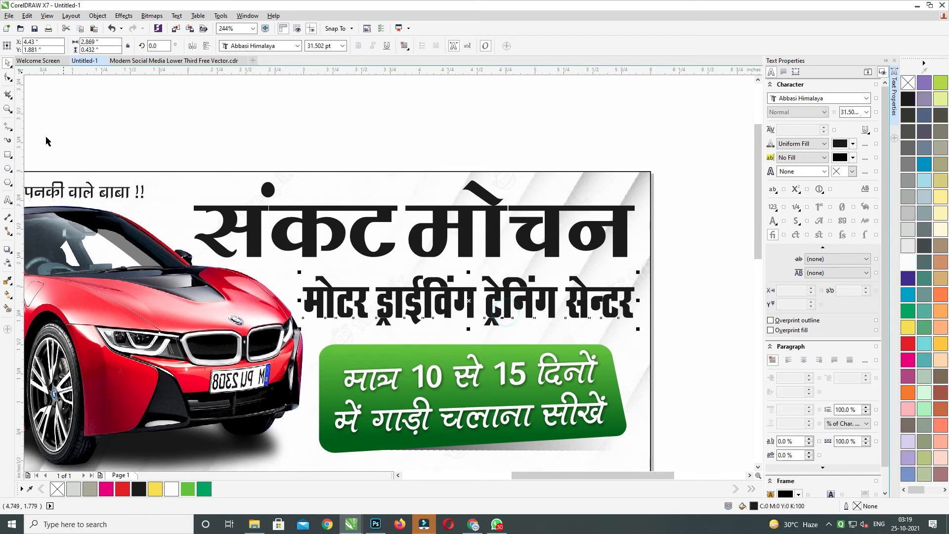
Draw a rectangle about 3.85 × 0.52 inches across the subheading, reaching from the car past the card's right edge
left_click(7, 154)
left_click_drag(677, 267, 227, 334)
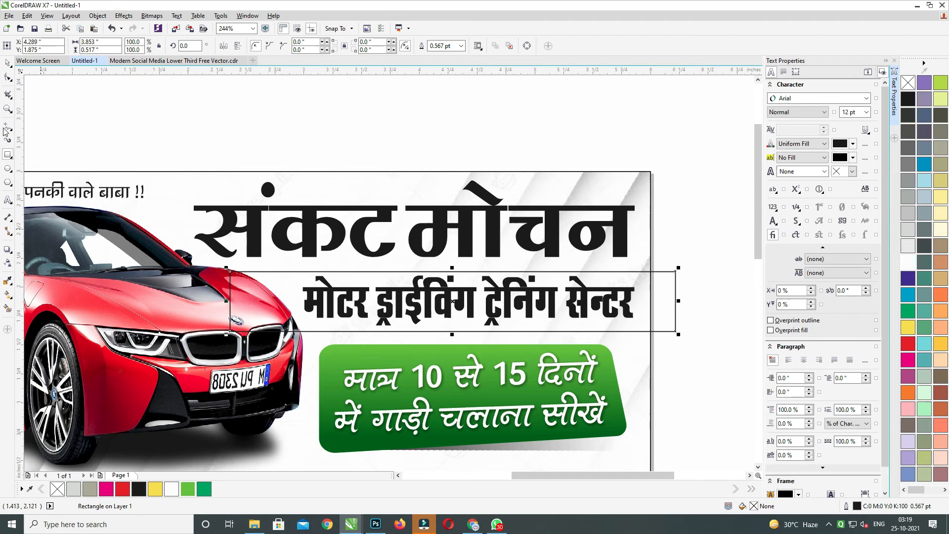
left_click(7, 62)
Fill the rectangle with orange C:0 M:67 Y:100 K:0, remove its outline, and place it behind the subheading text
left_click(908, 343)
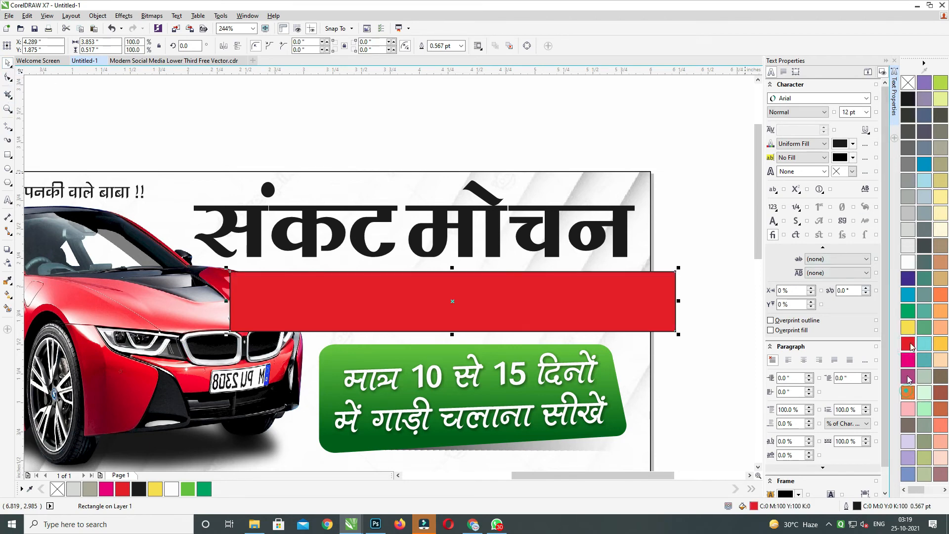
left_click(908, 392)
right_click(908, 82)
left_click(907, 346, "ctrl")
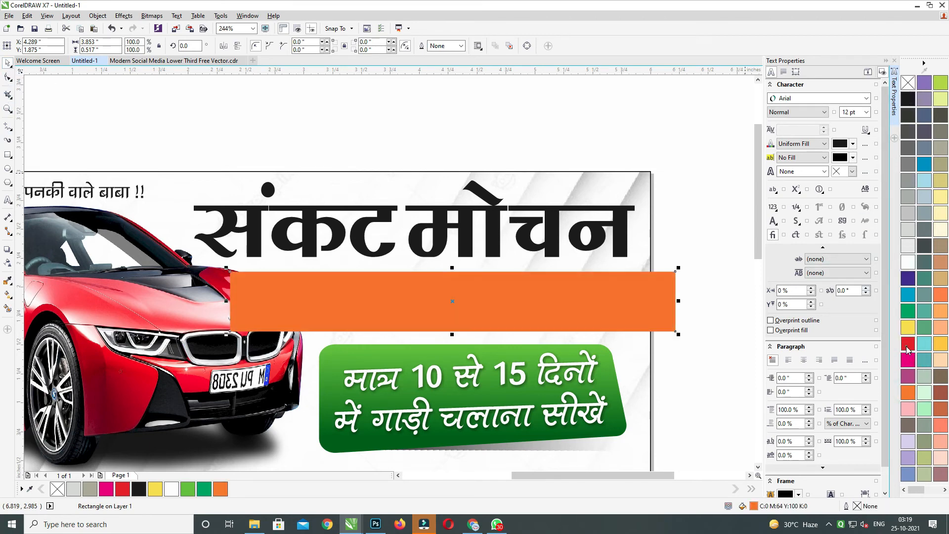
left_click(907, 347, "ctrl")
key("ctrl+Page_Down")
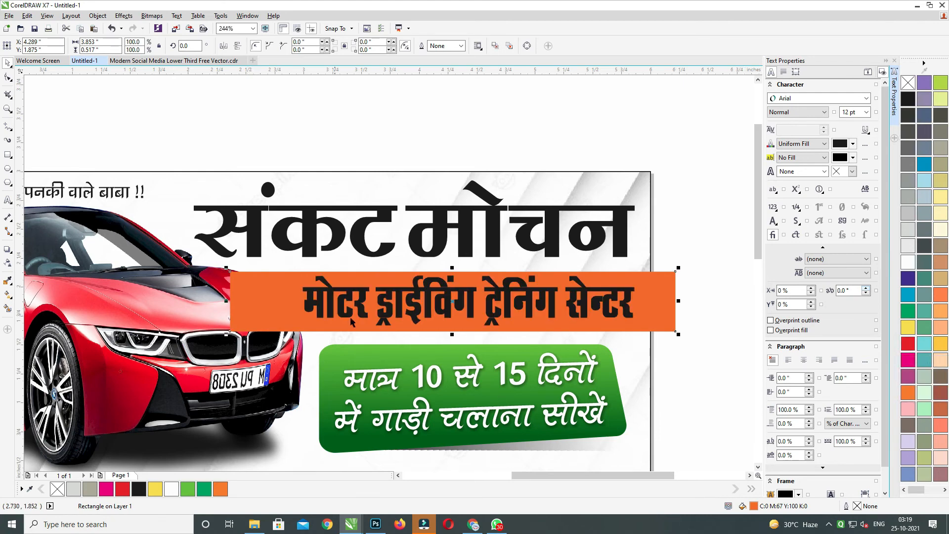
Move the orange strip into the card's PowerClip contents and place it behind the car
key("ctrl+x")
left_click(643, 343, "ctrl")
key("ctrl+v")
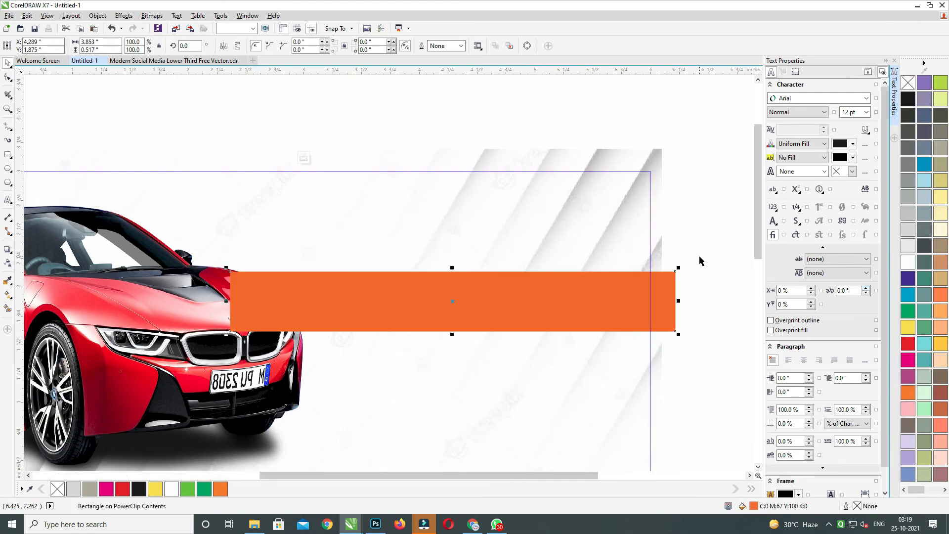
key("ctrl+Page_Down")
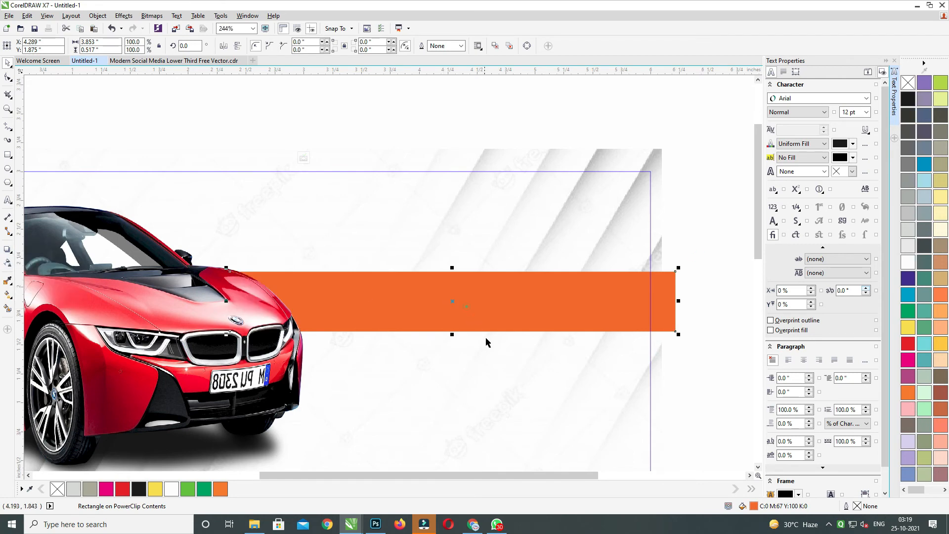
Try a drop shadow below the orange strip inside the PowerClip, and undo it
left_click(7, 248)
left_click_drag(445, 352, 466, 345)
left_click(343, 102, "ctrl")
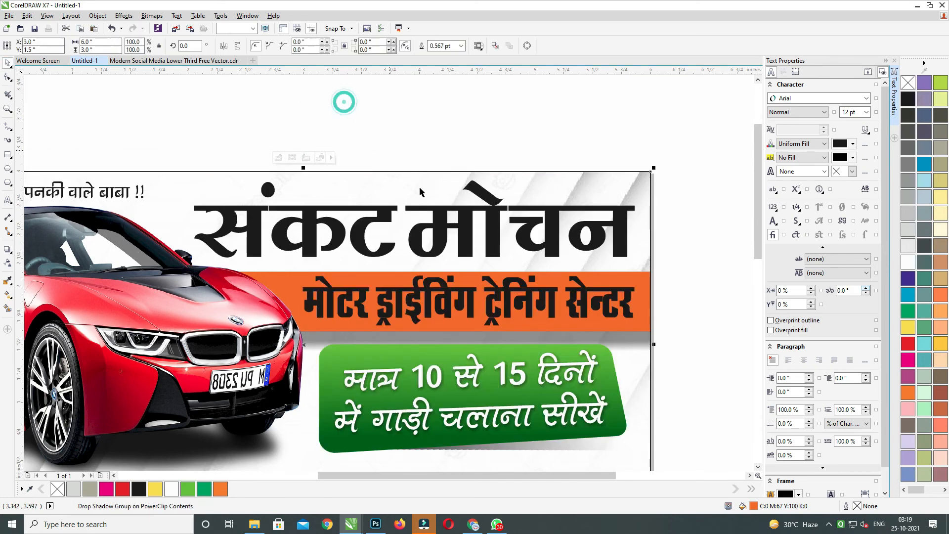
key("ctrl+z")
key("ctrl+z")
Finish editing the PowerClip contents and recolour the subheading on the orange strip white
left_click(488, 91, "ctrl")
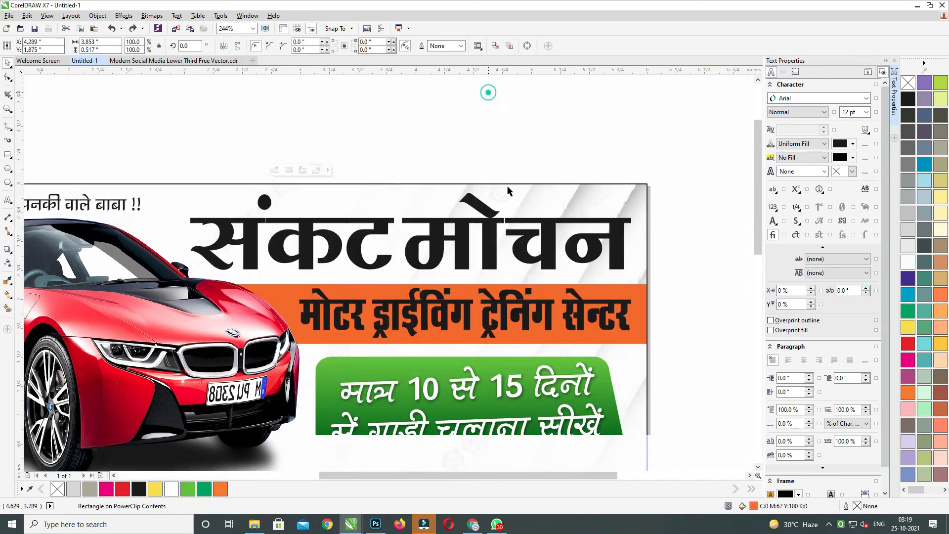
left_click(514, 316)
left_click(910, 262)
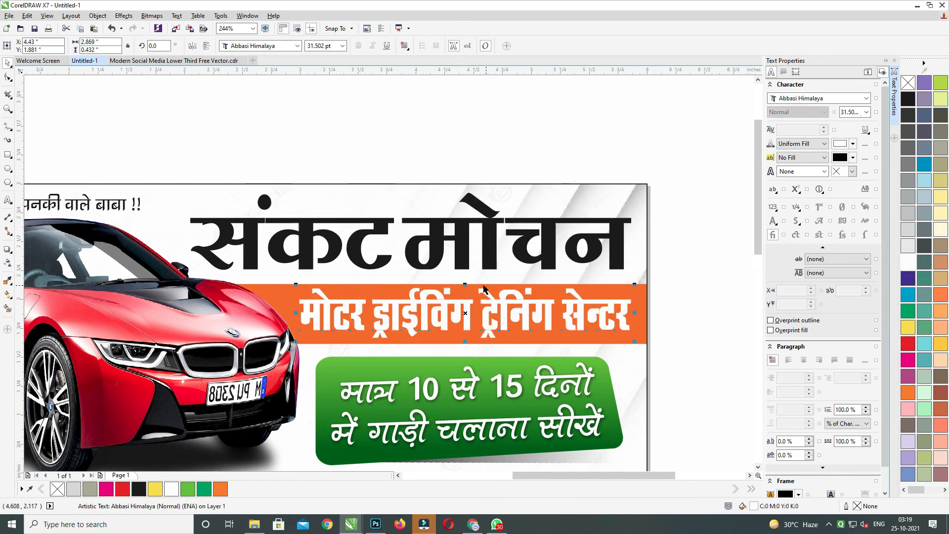
Add a black drop shadow beneath the white subheading text with opacity 65 and feathering 5
left_click_drag(466, 285, 487, 349)
left_click(7, 249)
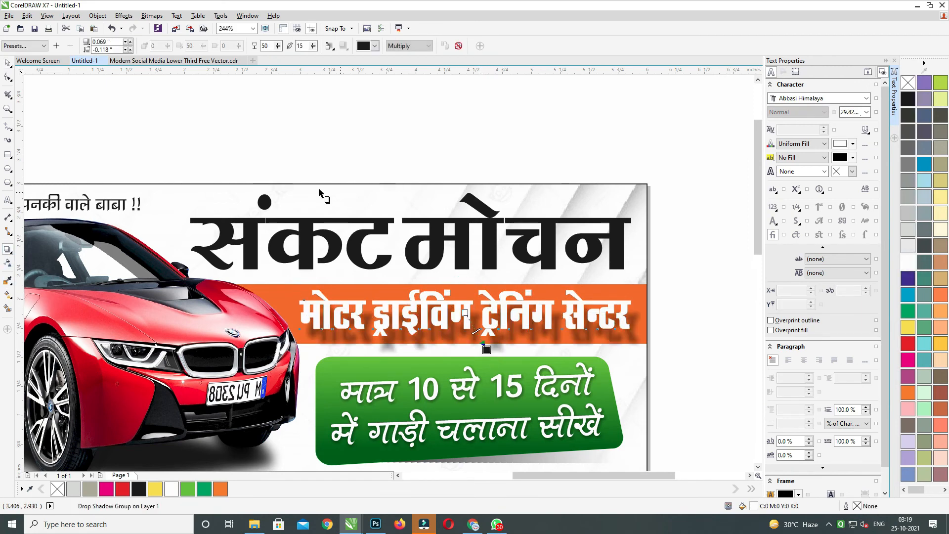
type("65")
key("Tab")
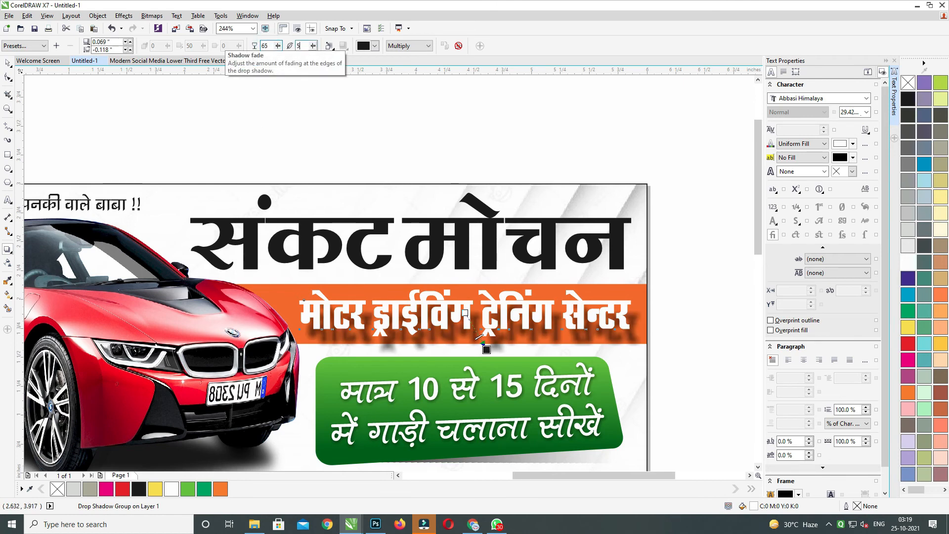
type("5")
key("Return")
Nudge the subheading's shadow up and to the left so it sits closer to the letters
key("Up")
key("Up")
key("Up")
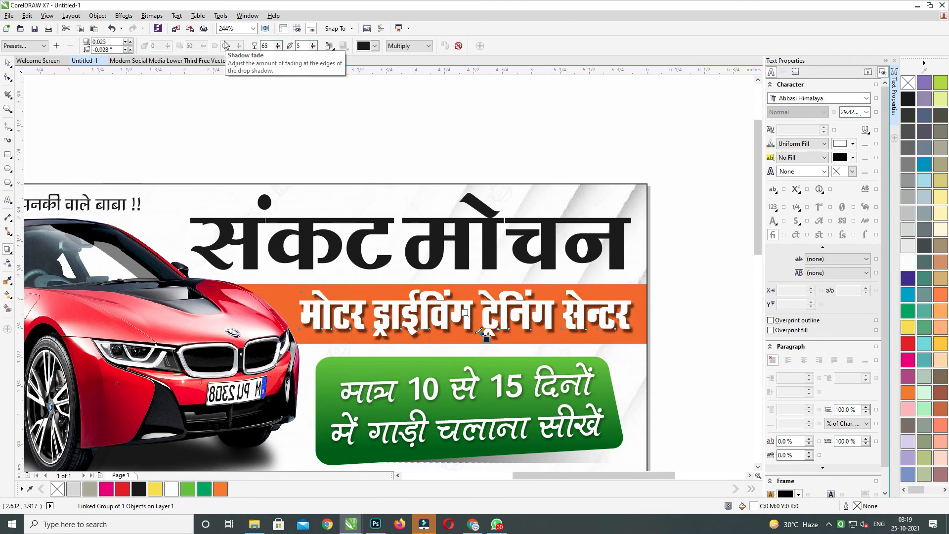
key("Left")
key("Left")
key("space")
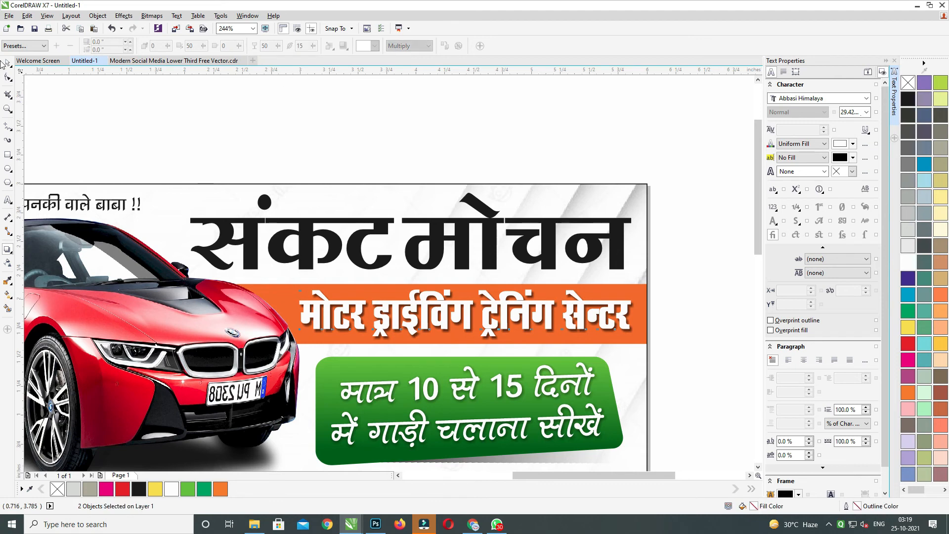
Move the subheading and its shadow into the card's PowerClip contents and shift the orange strip's fill slightly toward red
left_click_drag(333, 367, 251, 371)
key("ctrl+x")
left_click(539, 318, "ctrl")
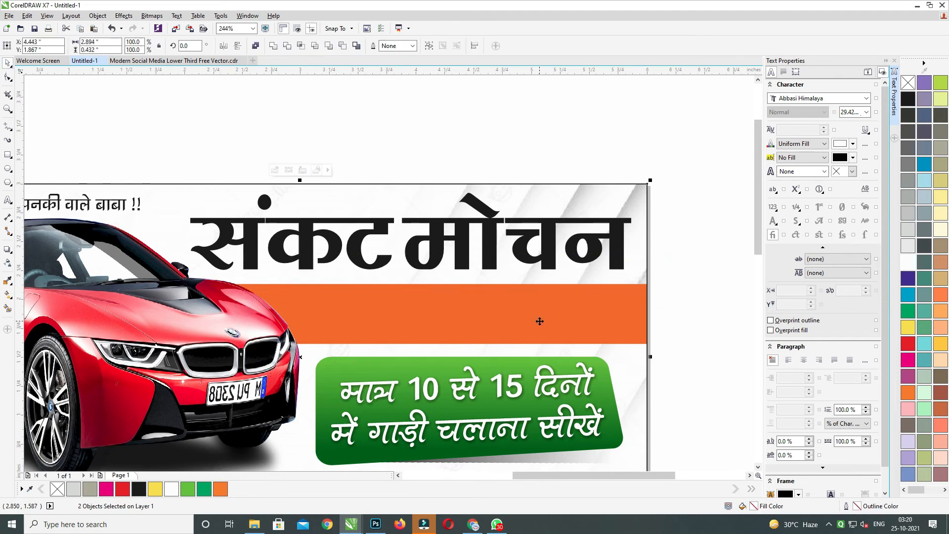
left_click(539, 318)
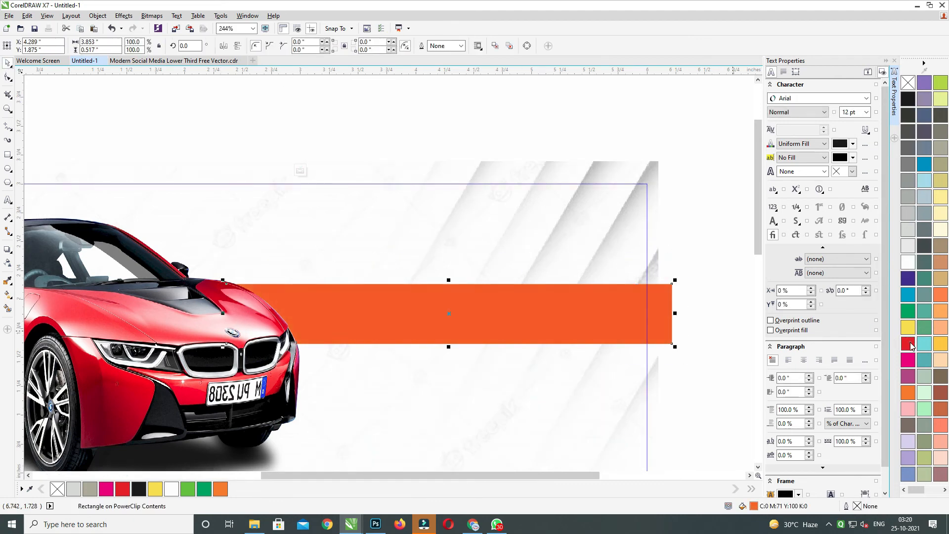
key("ctrl+v")
left_click(645, 137, "ctrl")
Fill the main heading with red C:0 M:100 Y:100 K:0 and give it a 4 pt white outline with rounded corners
left_click_drag(601, 150, 594, 216)
mouse_move(661, 208)
left_mouse_down()
mouse_move(624, 239)
mouse_move(109, 353)
left_mouse_up()
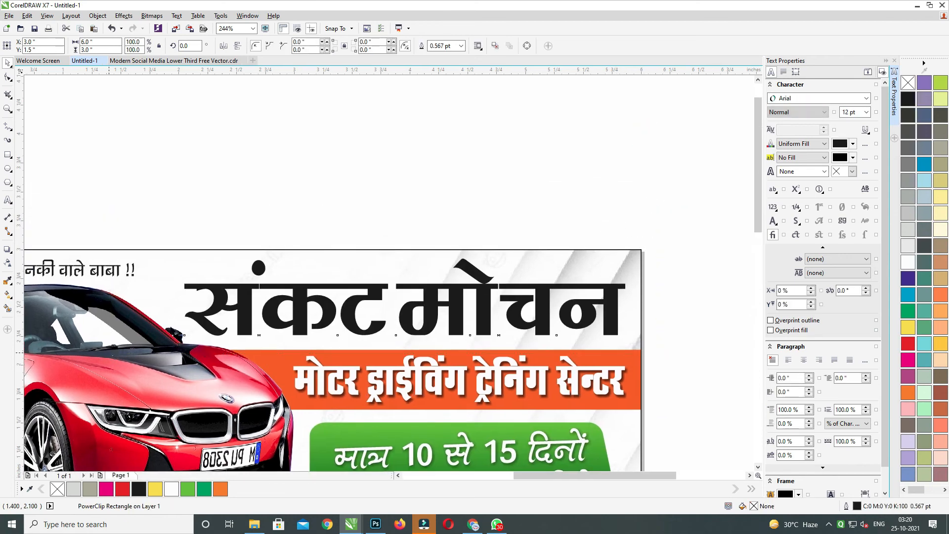
left_click(912, 346)
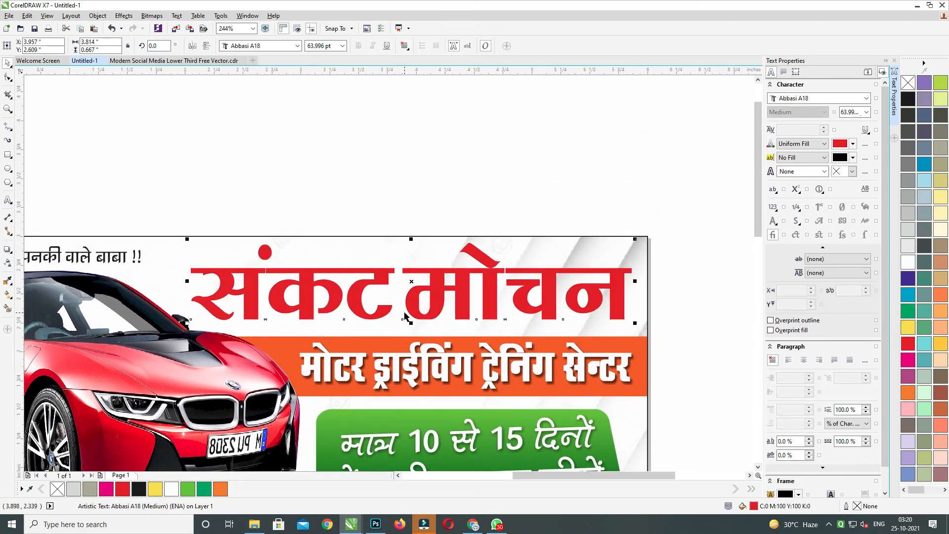
key("F12")
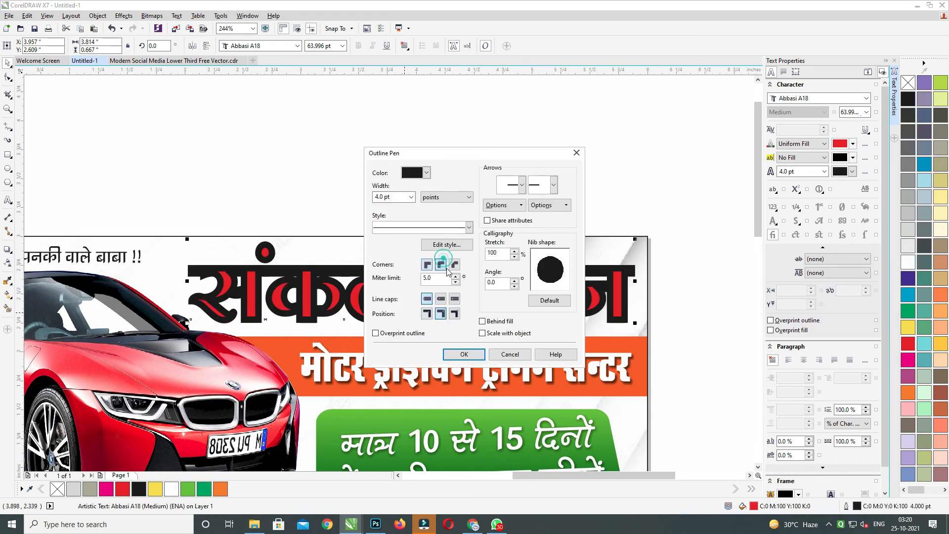
left_click(471, 350)
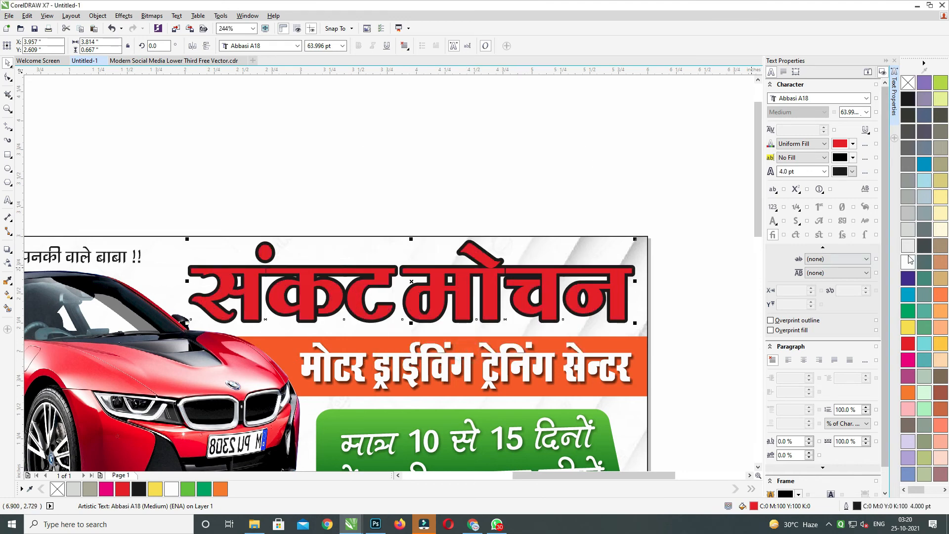
right_click(908, 262)
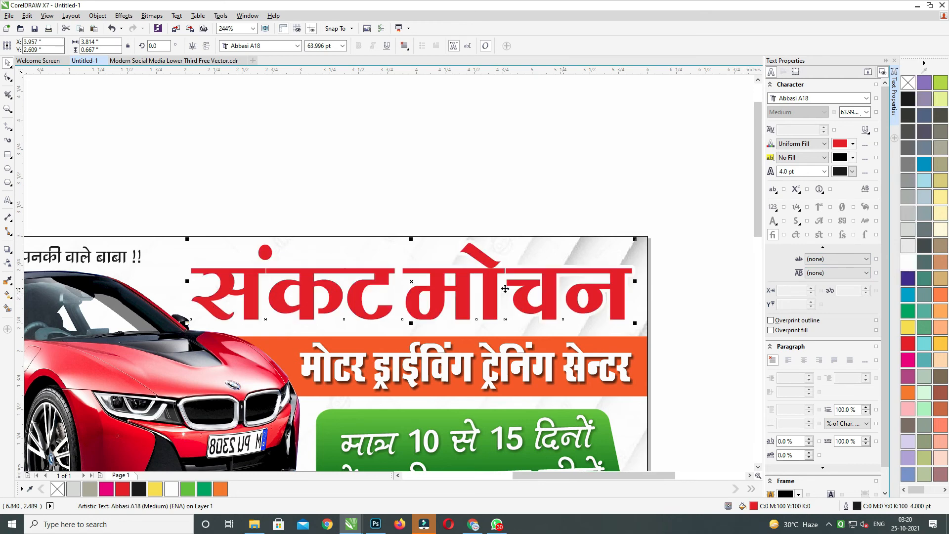
Skew the main heading horizontally so its letters slant slightly to the right
left_click_drag(408, 238, 422, 241)
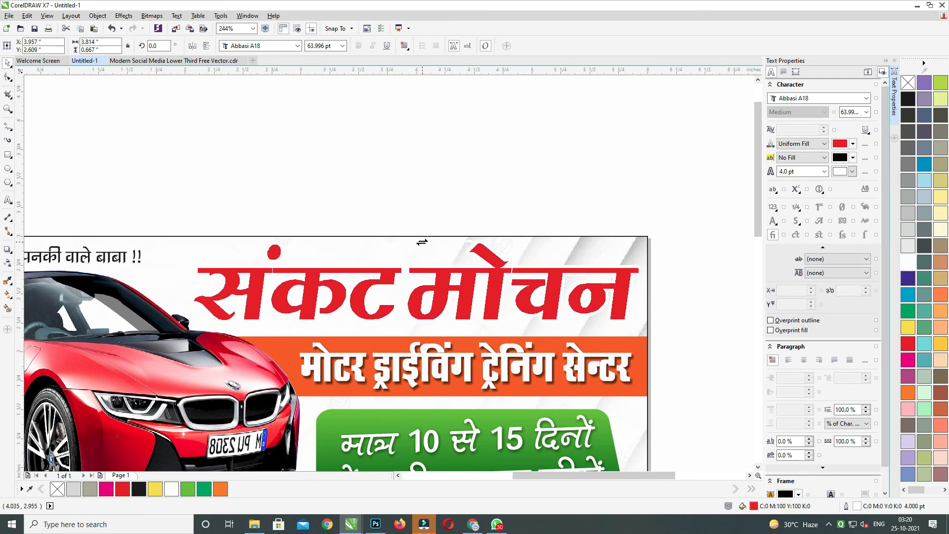
left_click(468, 191)
left_click(460, 272)
Move the green offer box and its text slightly down on the card
scroll(459, 272, "down", 2)
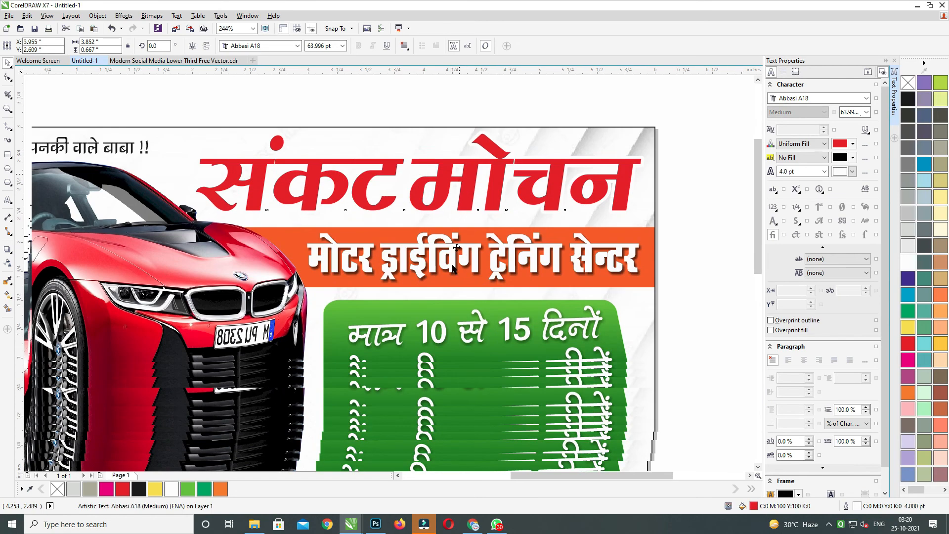
left_click_drag(324, 354, 321, 352)
left_click(464, 319)
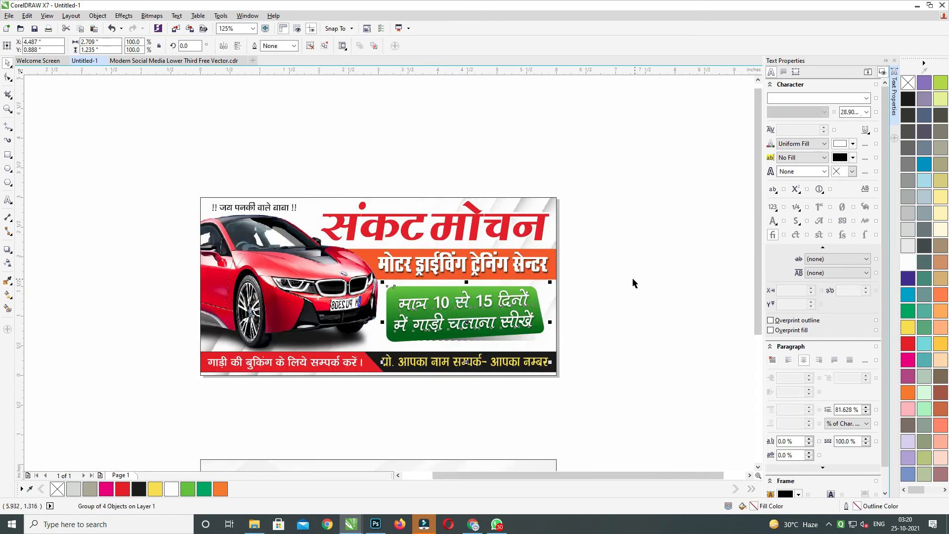
left_click(586, 225)
left_click(539, 242)
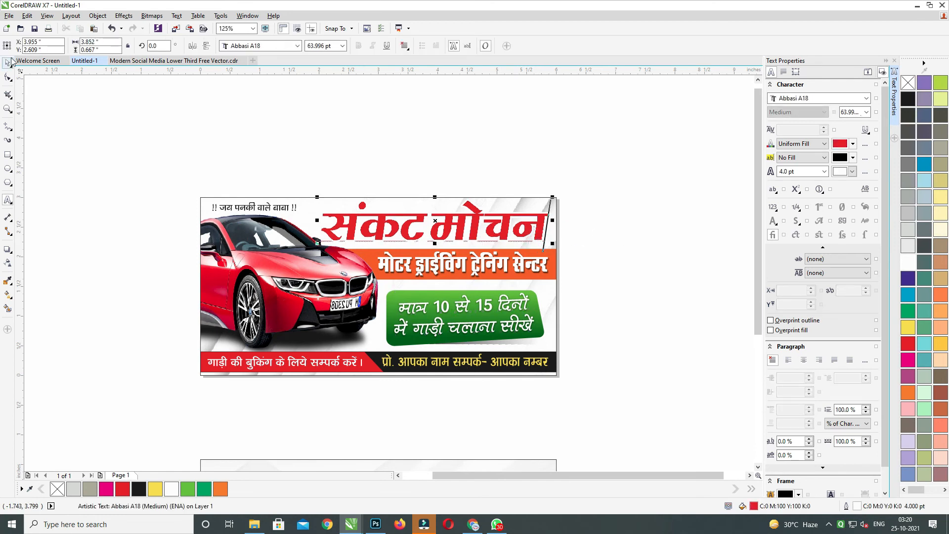
Lower the orange strip and its subheading by 0.1 inch inside the PowerClip and finish editing the contents
double_click(297, 291)
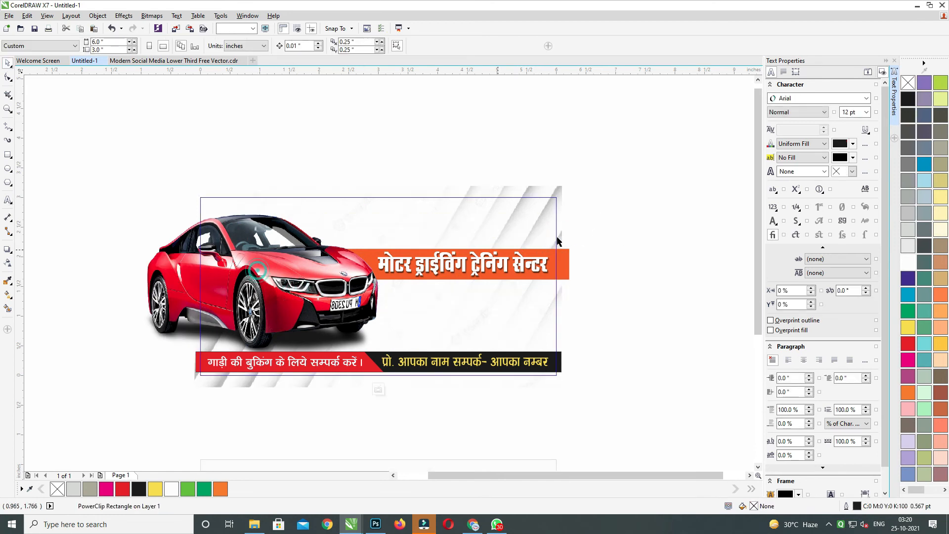
left_click_drag(593, 228, 222, 305)
key("Down")
key("Down")
key("Down")
key("Down")
key("Down")
key("Down")
key("Down")
key("Down")
key("Down")
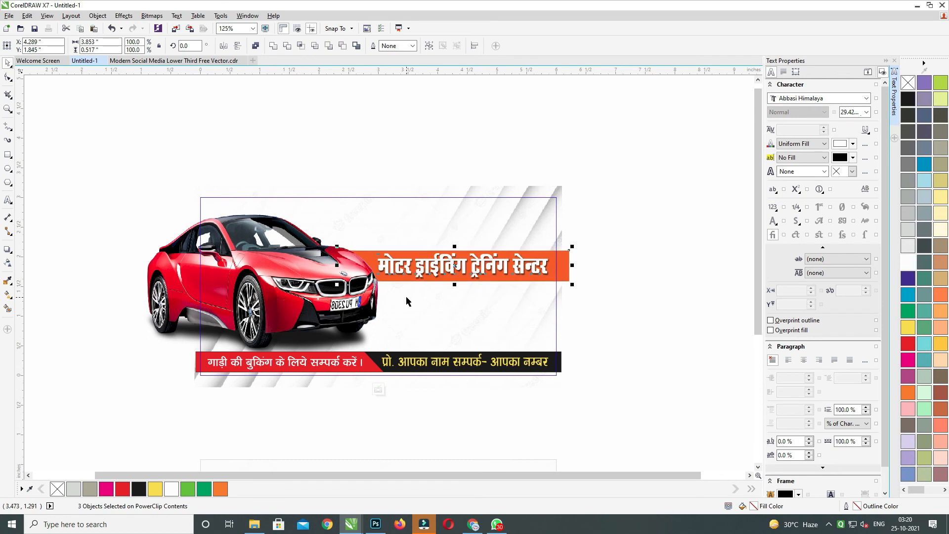
key("Down")
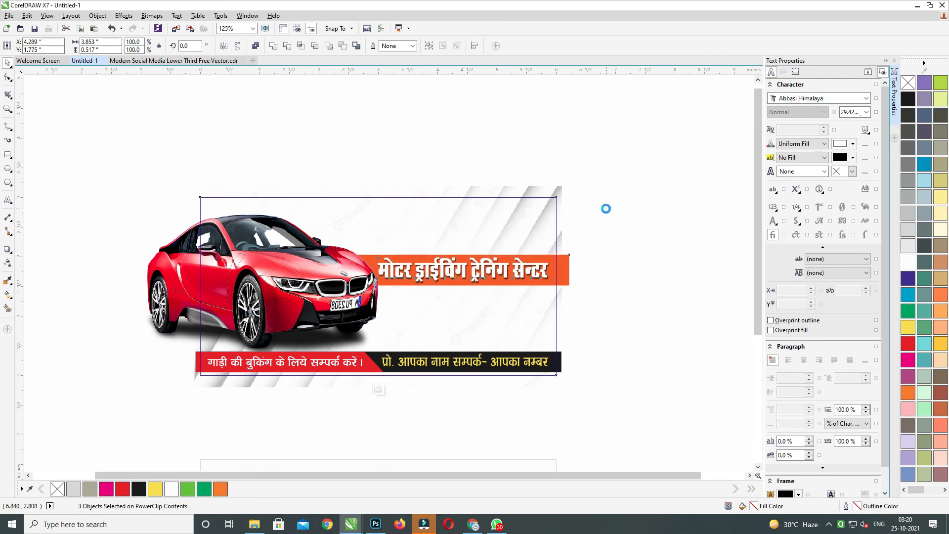
left_click(606, 208, "ctrl")
Add a drop shadow to the red heading with opacity 35 and feathering 5, offset 0.042 inch right and 0.05 inch down
left_click_drag(618, 173, 210, 288)
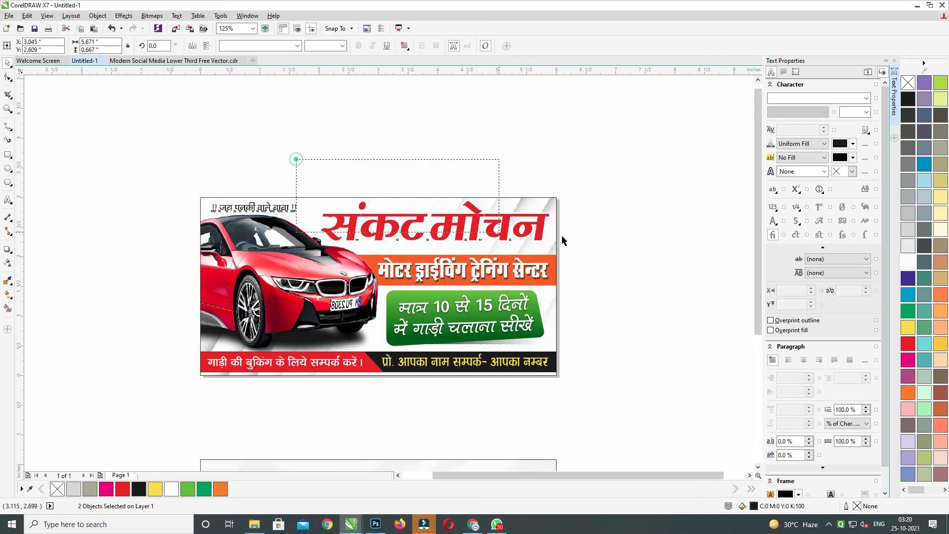
left_click_drag(562, 236, 586, 251)
left_click(14, 248)
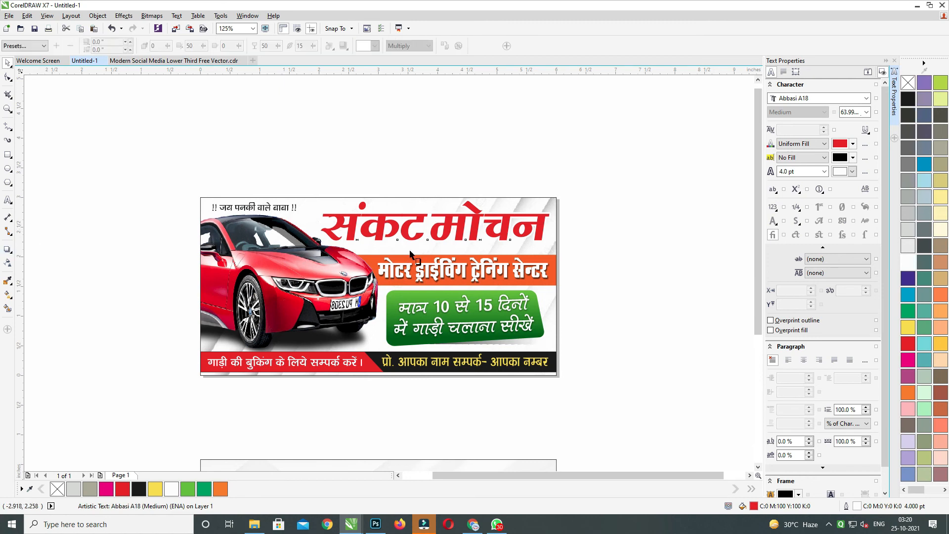
left_click_drag(436, 231, 455, 244)
key("ctrl+z")
type("35")
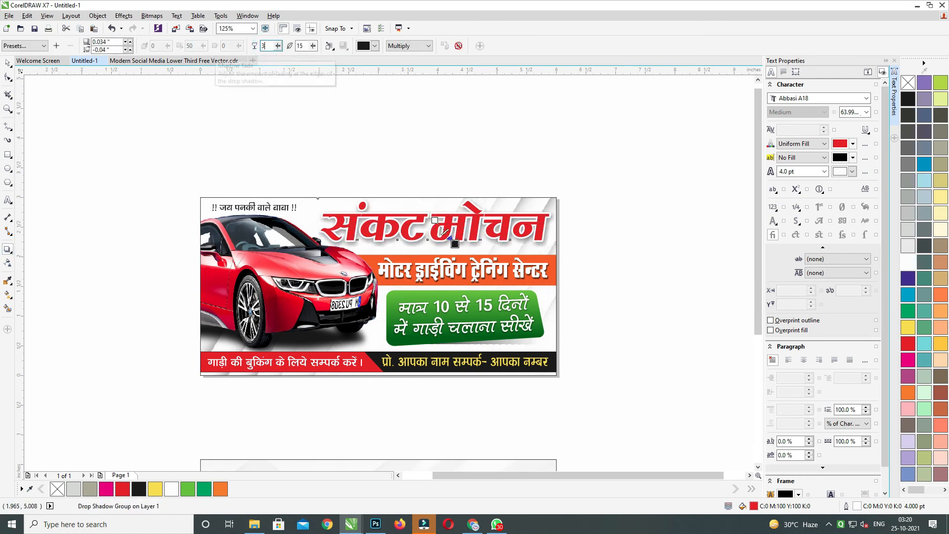
key("Tab")
type("5")
key("Return")
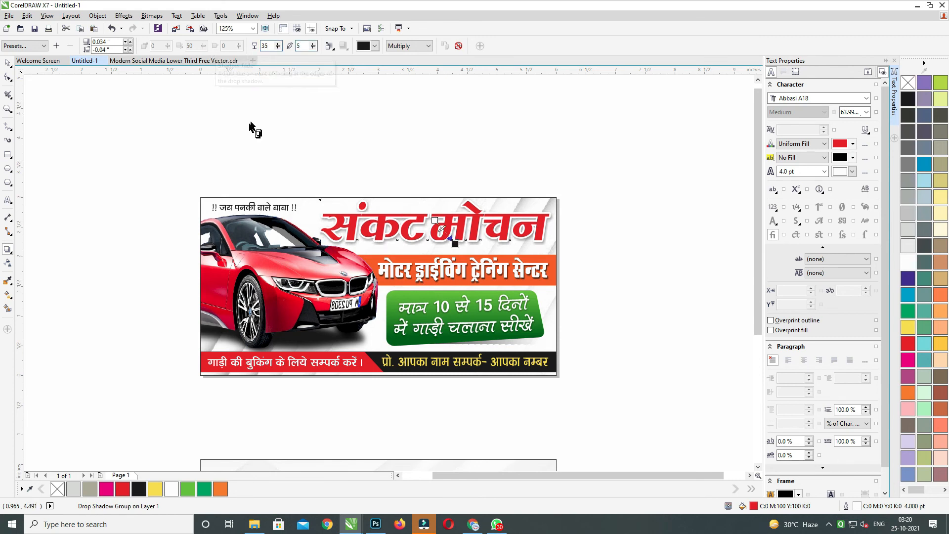
key("Down")
key("Right")
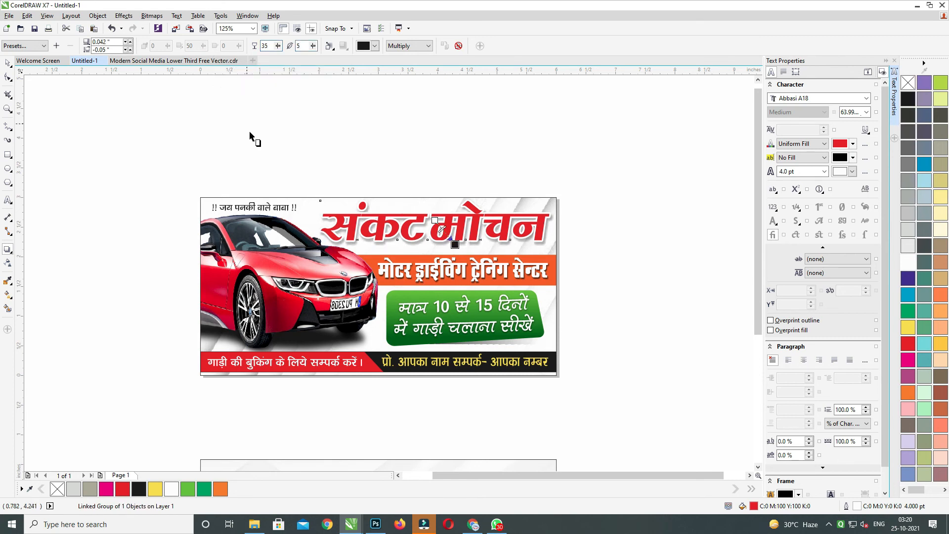
Break the heading's shadow apart and resize heading and shadow together to about 3.854 × 0.711 inches
key("ctrl+k")
left_click(7, 64)
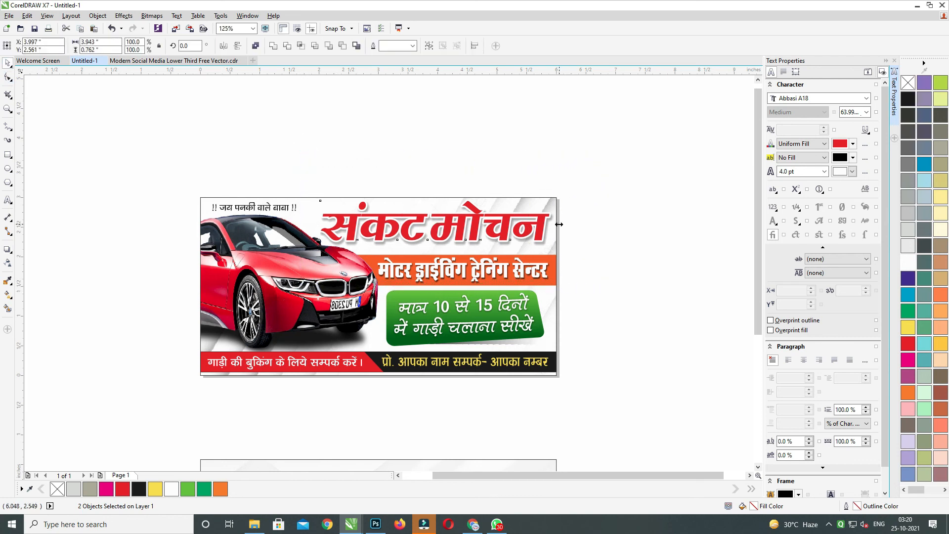
left_click_drag(558, 224, 556, 224)
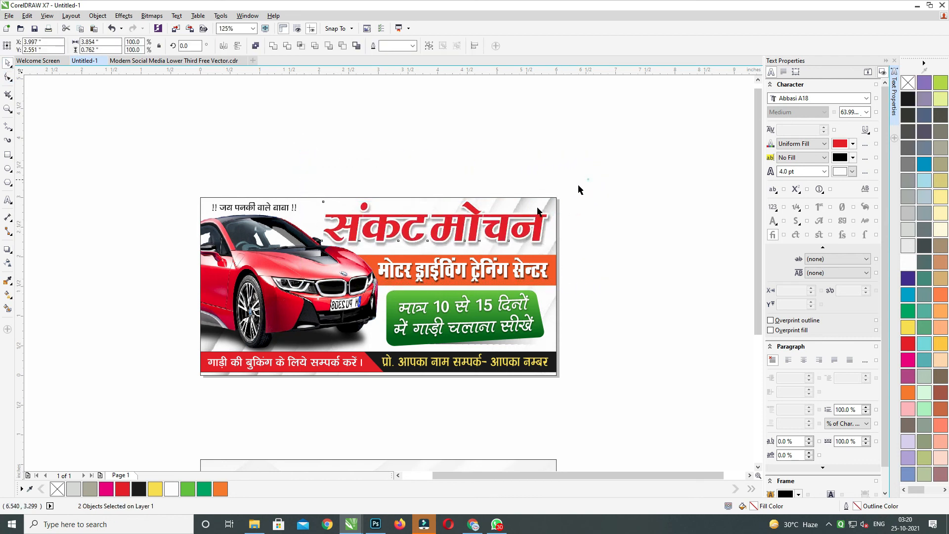
left_click_drag(389, 224, 383, 221)
left_click_drag(438, 196, 438, 199)
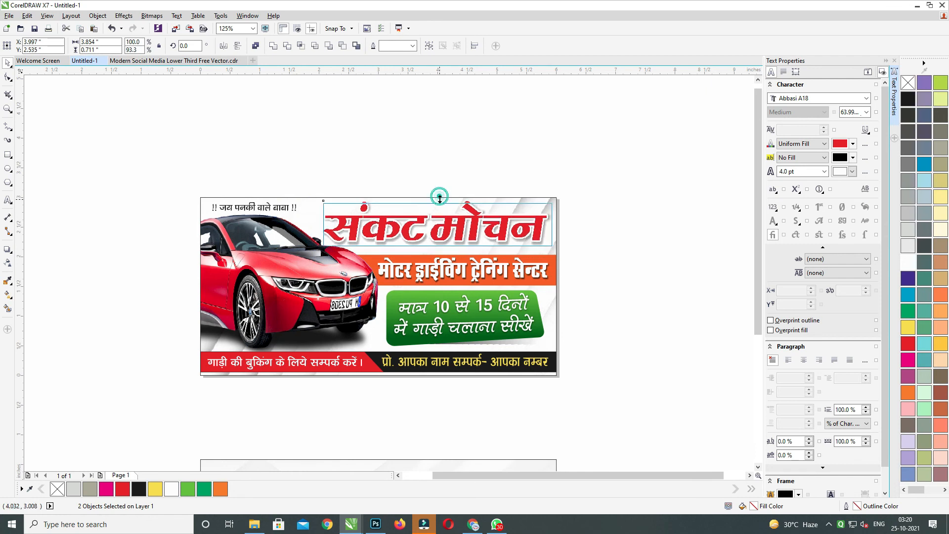
Move the heading and its shadow into the card's PowerClip contents
left_click_drag(610, 175, 290, 272)
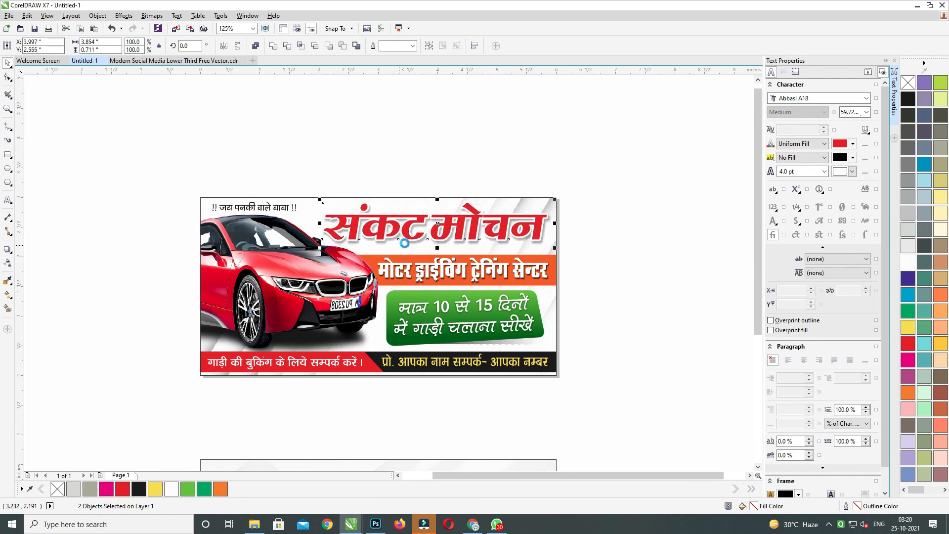
key("ctrl+x")
left_click(439, 230, "ctrl")
key("ctrl+v")
Scale the small slogan above the car down to about 11.4 pt and recolour it magenta C:0 M:100 Y:0 K:0
left_click_drag(609, 146, 142, 392)
key("shift+F2")
left_click_drag(230, 323, 241, 330)
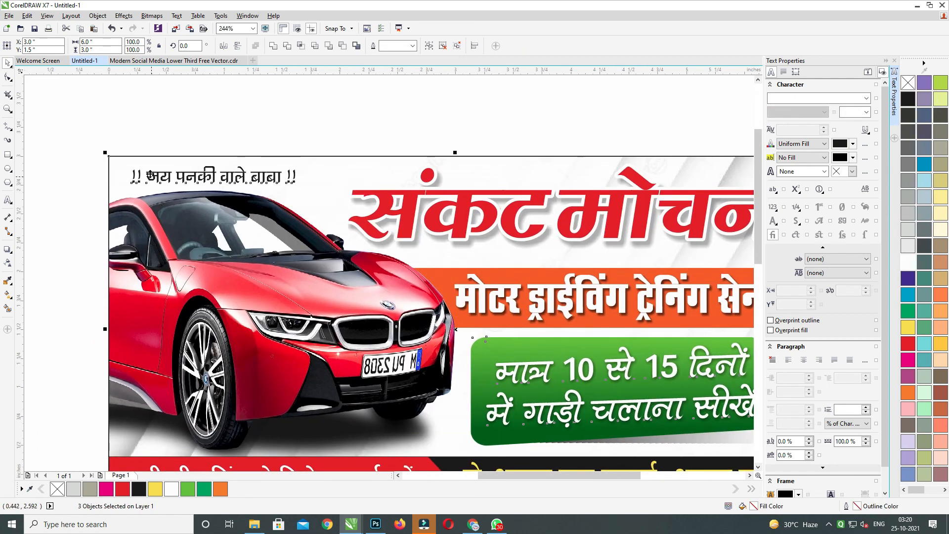
left_click_drag(325, 233, 326, 231)
left_click(302, 188, "shift")
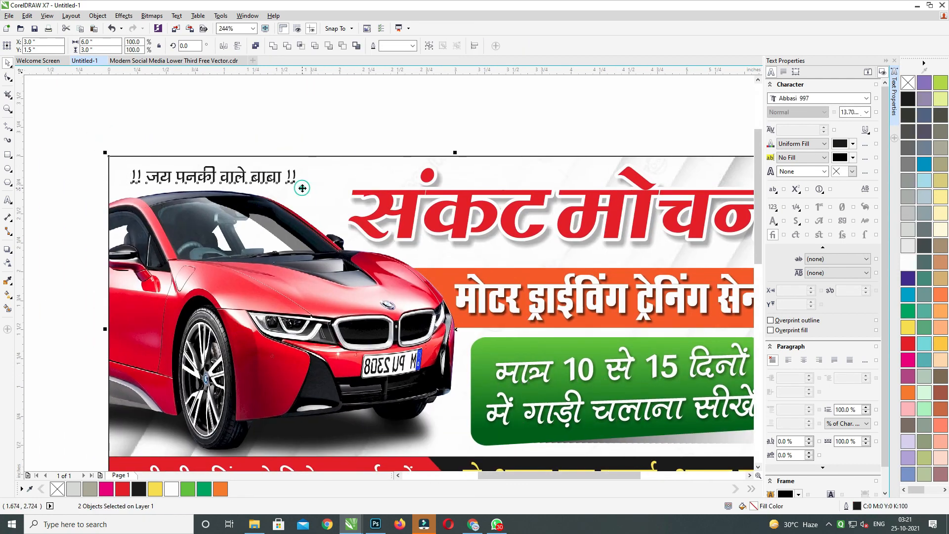
left_click_drag(17, 216, 17, 216)
left_click_drag(311, 187, 300, 184)
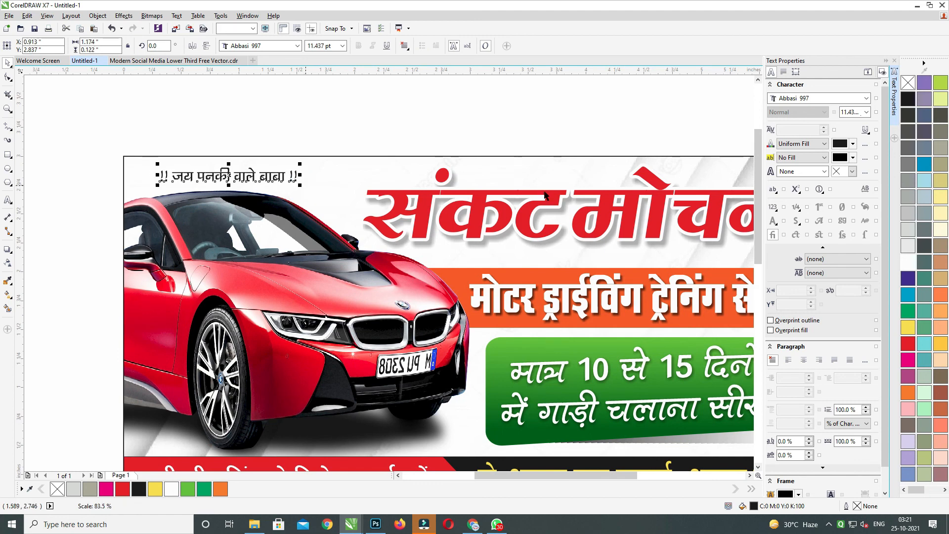
left_click(909, 297)
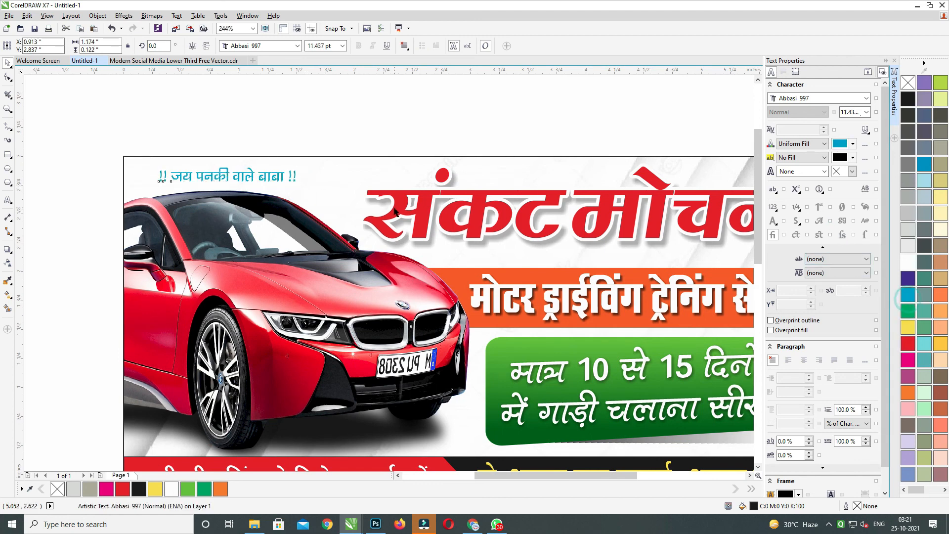
left_click(908, 359)
Move the magenta slogan into the card's PowerClip contents and finish editing them
scroll(244, 170, "down", 2)
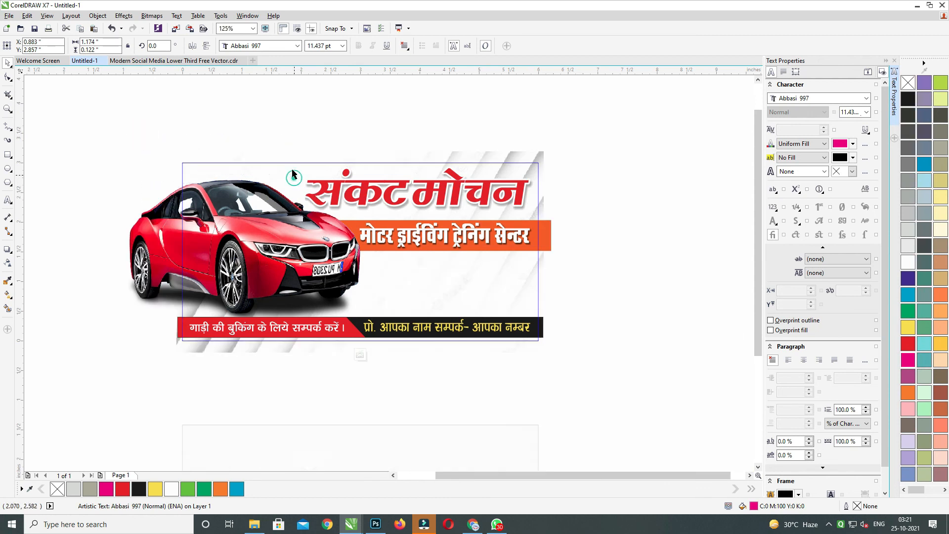
left_click(295, 131)
left_click_drag(117, 131, 543, 358)
Save the drawing to the Desktop as a CDR file named "sankat mochan"
scroll(543, 358, "down", 2)
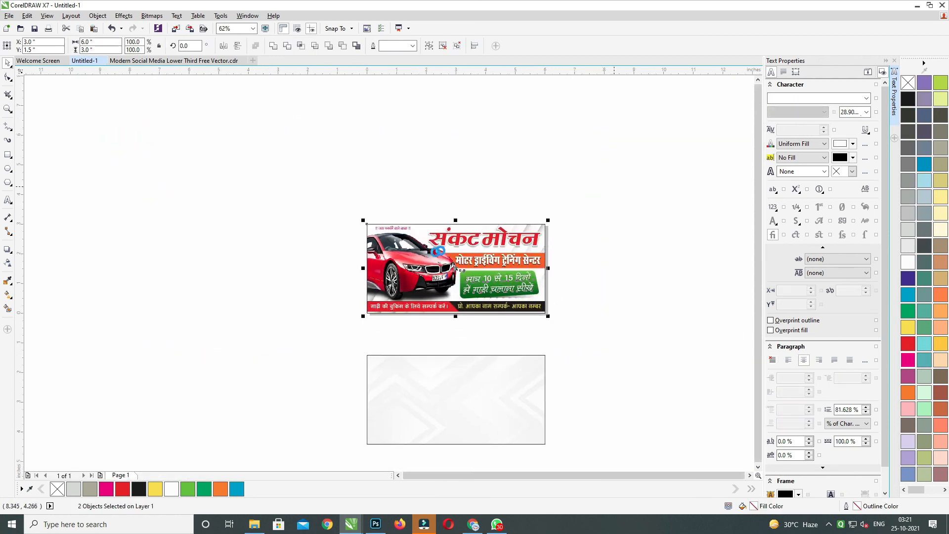
key("ctrl+s")
type("sankat mochan")
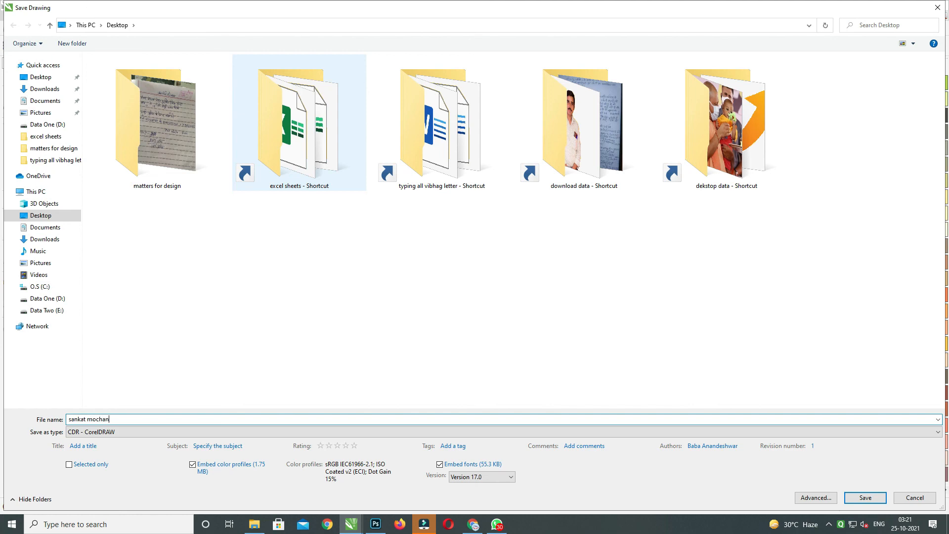
key("Return")
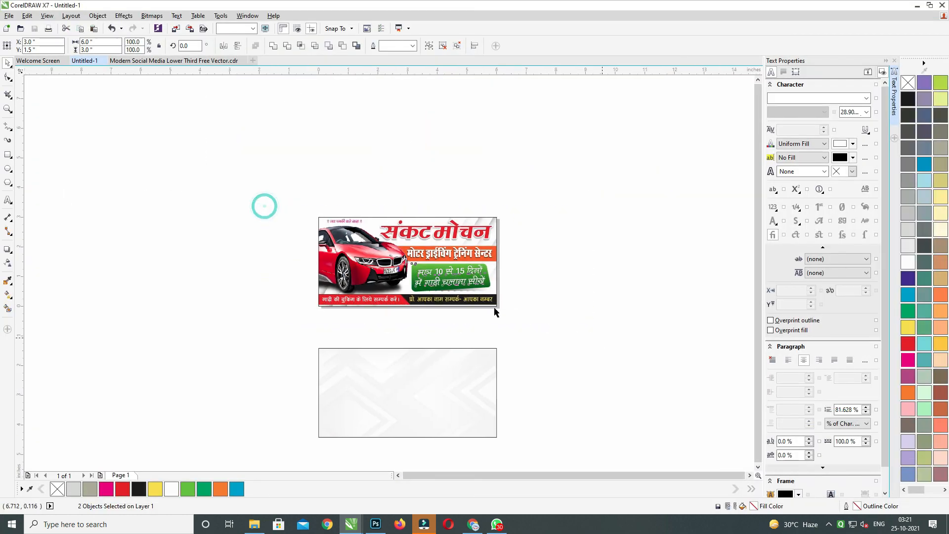
Place a duplicate of the finished visiting card beside the original, level with it and outside the page
left_click_drag(449, 244, 449, 391)
key("ctrl+z")
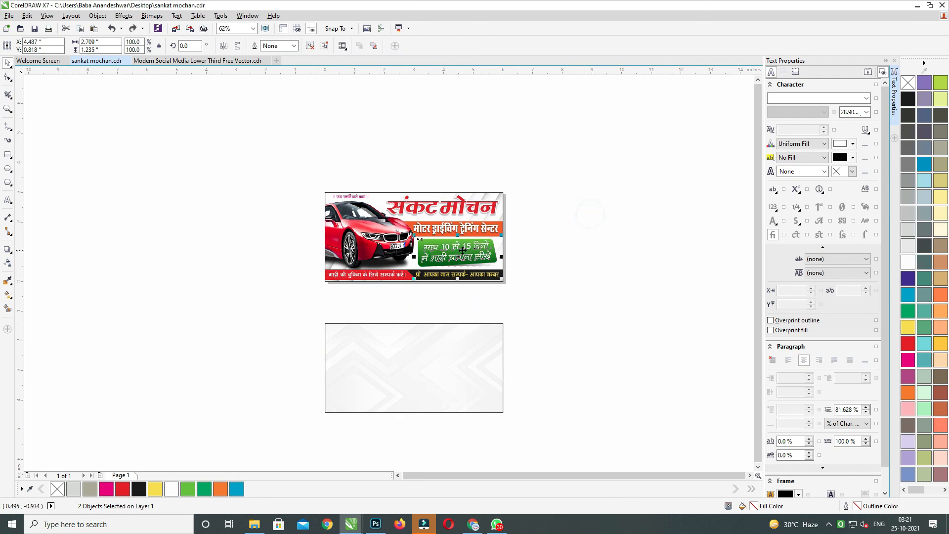
left_click_drag(595, 170, 161, 229)
left_click(339, 141)
Edit the PowerClip contents of the card on the page, delete its striped background image and finish editing
left_click(485, 334)
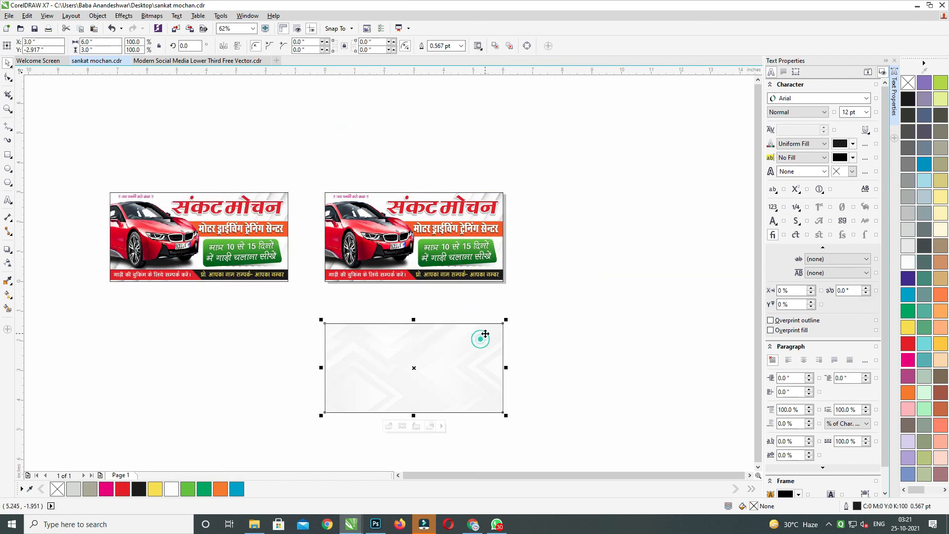
double_click(479, 228)
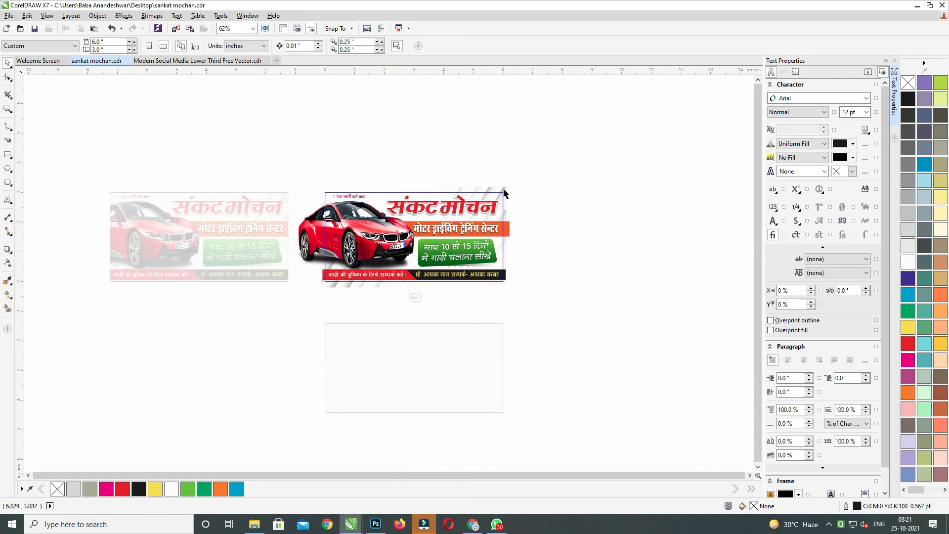
left_click_drag(544, 163, 272, 304)
left_click(540, 221)
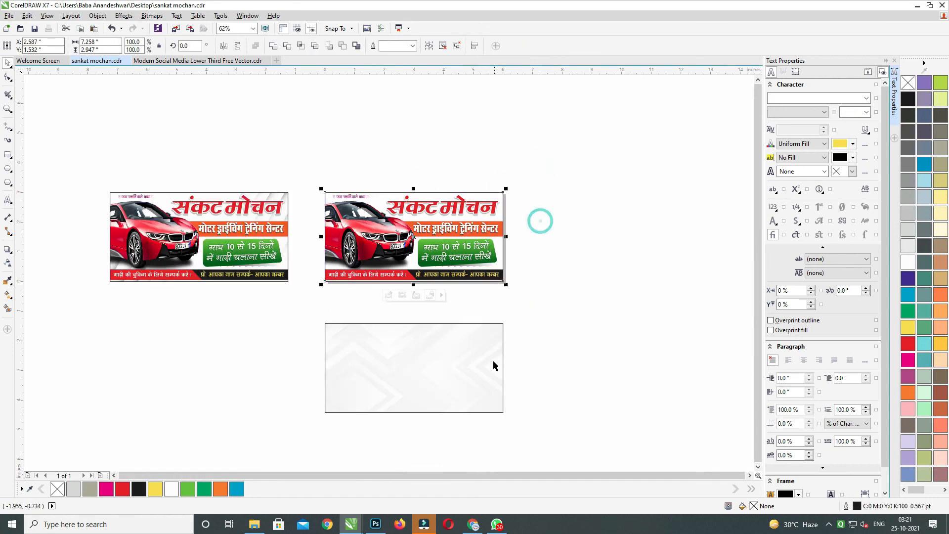
Take the pale arrow-pattern background image out of the lower blank card's PowerClip, leaving it as a loose image without its frame
left_click(491, 360)
double_click(484, 352)
left_click_drag(547, 311, 281, 439)
key("Delete")
key("ctrl+v")
Centre the pale background image on the page's card, move it into the card's PowerClip contents and send it behind everything
left_click(487, 264, "shift")
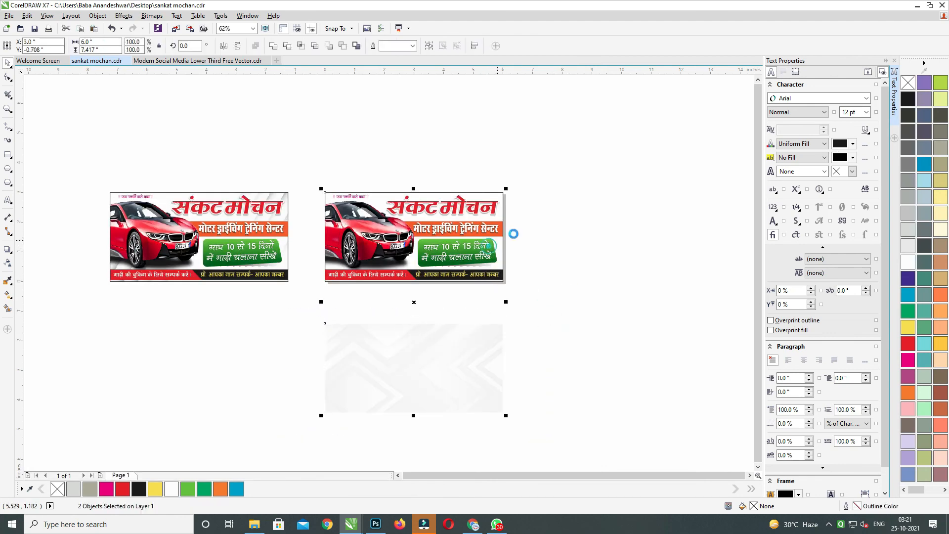
key("e")
left_click(566, 202)
left_click(467, 220)
key("ctrl+x")
double_click(486, 212)
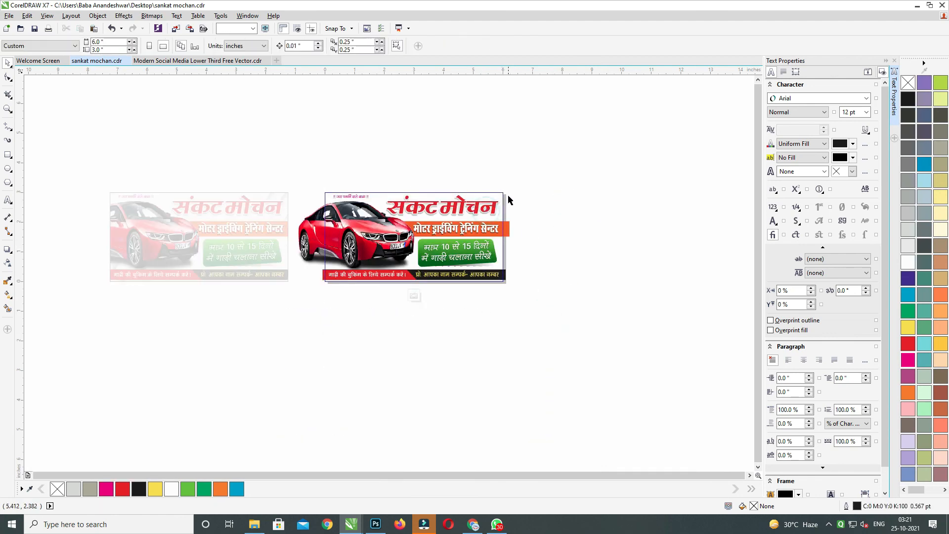
key("ctrl+v")
key("shift+Page_Down")
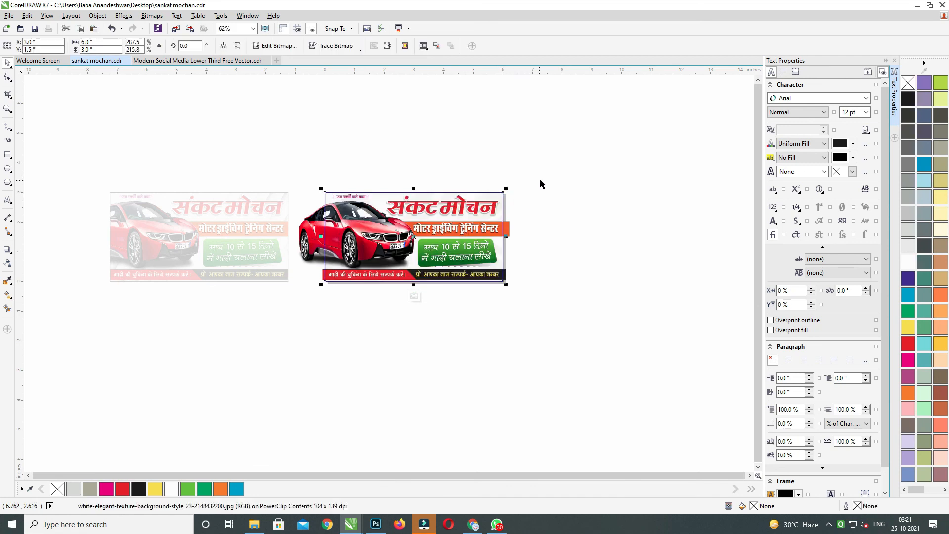
left_click(549, 176, "ctrl")
Move the pale-background card off the page to just below the duplicate and align the left edges of both to compare them
left_click_drag(557, 161, 101, 350)
left_click(301, 348)
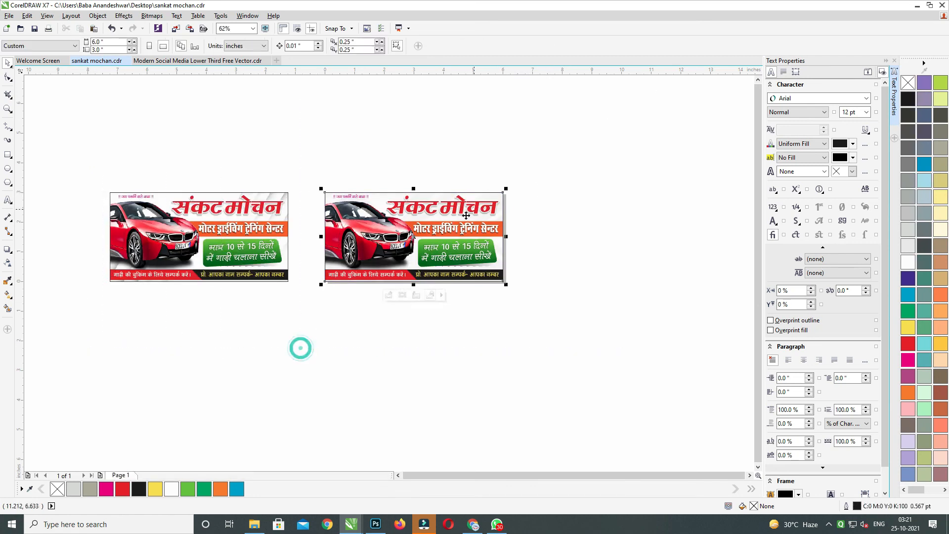
left_click_drag(464, 224, 246, 315)
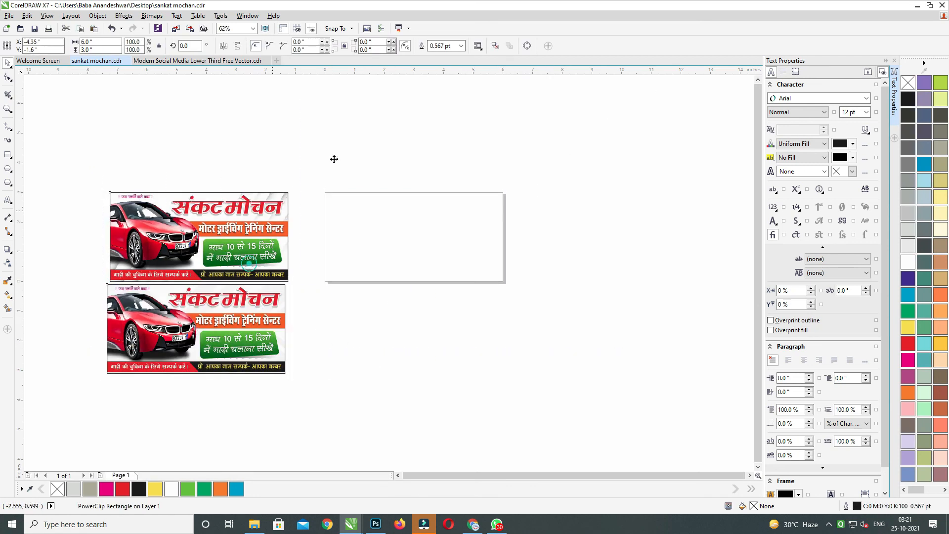
left_click_drag(333, 157, 71, 397)
key("l")
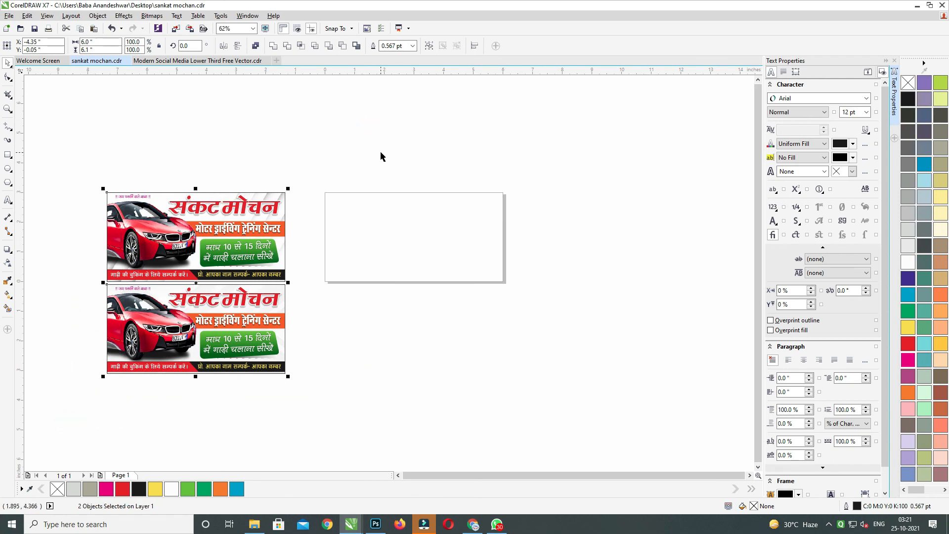
key("shift+F2")
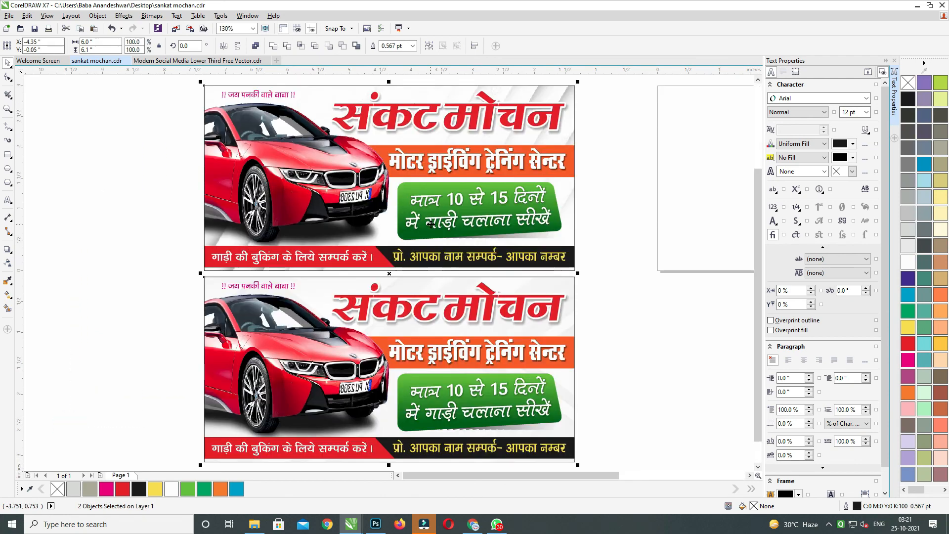
Delete the lower, pale-background card, keep the striped-background version and fit it in the view
left_click(654, 251)
scroll(575, 313, "down", 1)
left_click(570, 316)
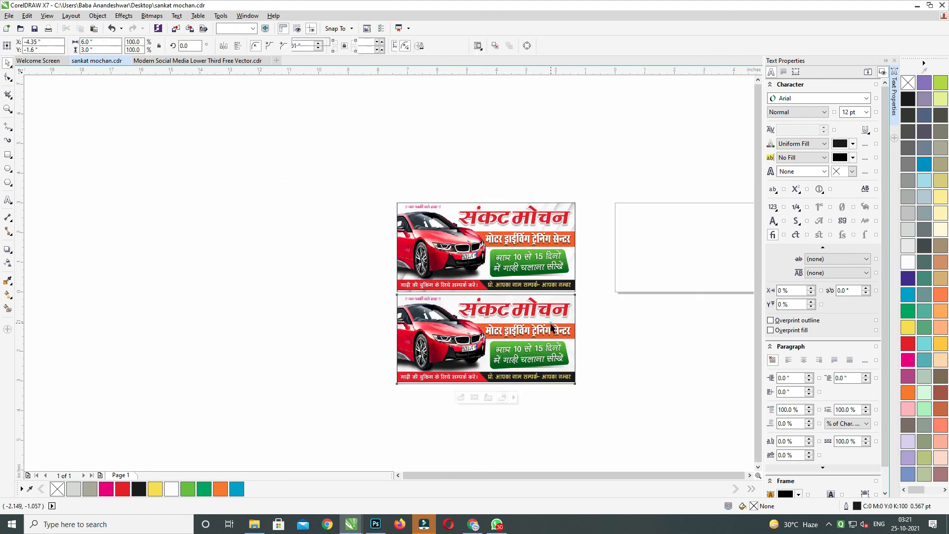
key("Delete")
left_click_drag(612, 164, 281, 336)
key("shift+F2")
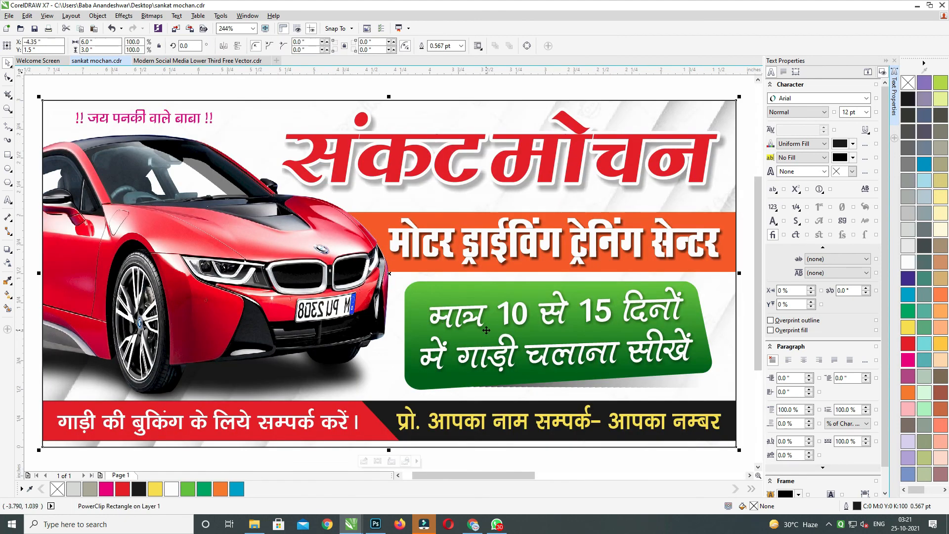